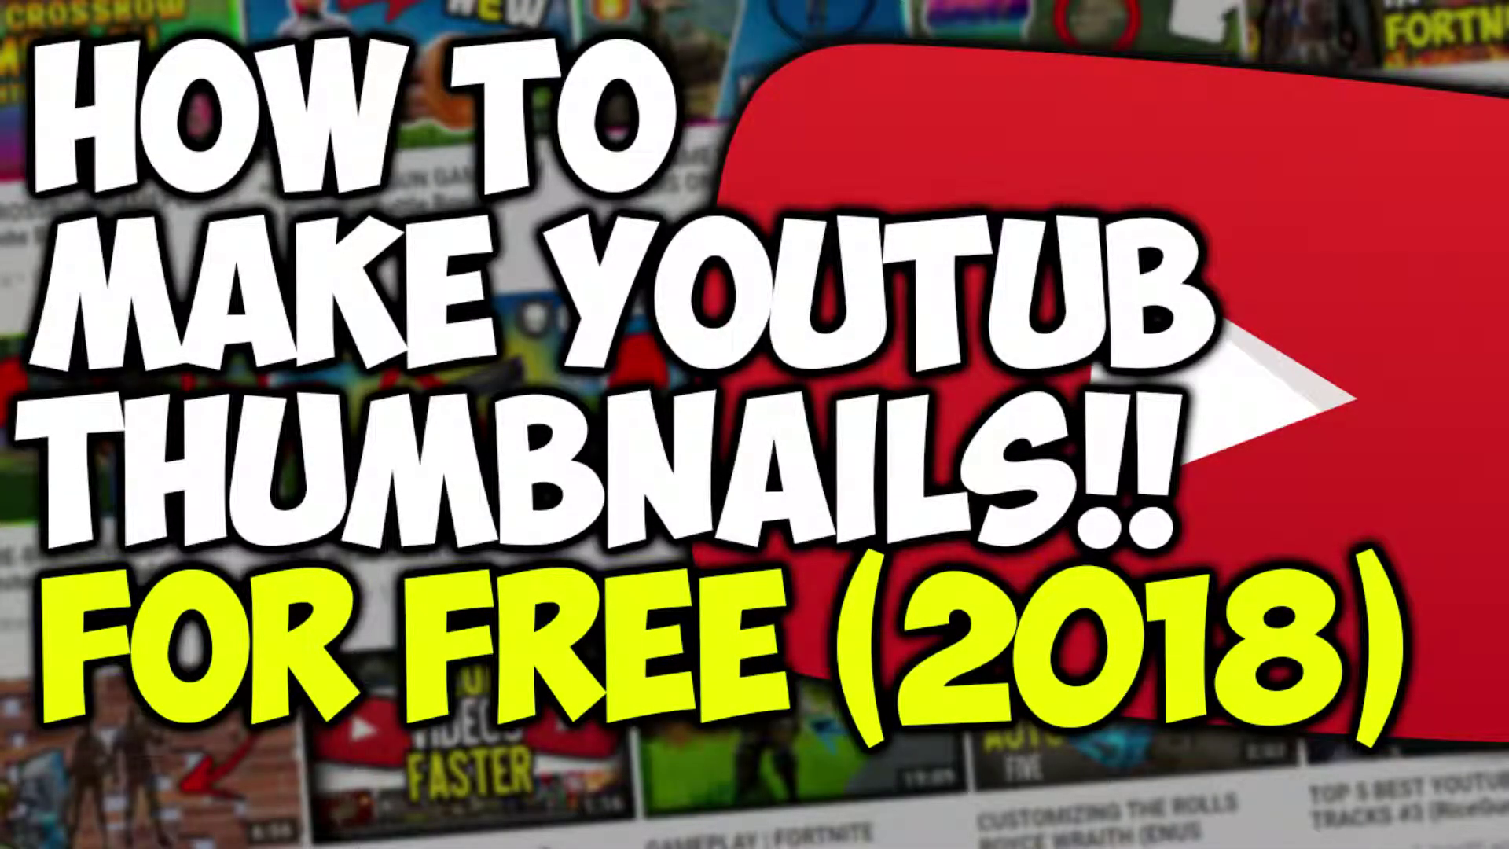
# Create a 1280×720 image with a transparent background named 'youtube thumbnail'.
pyautogui.press('BackSpace')
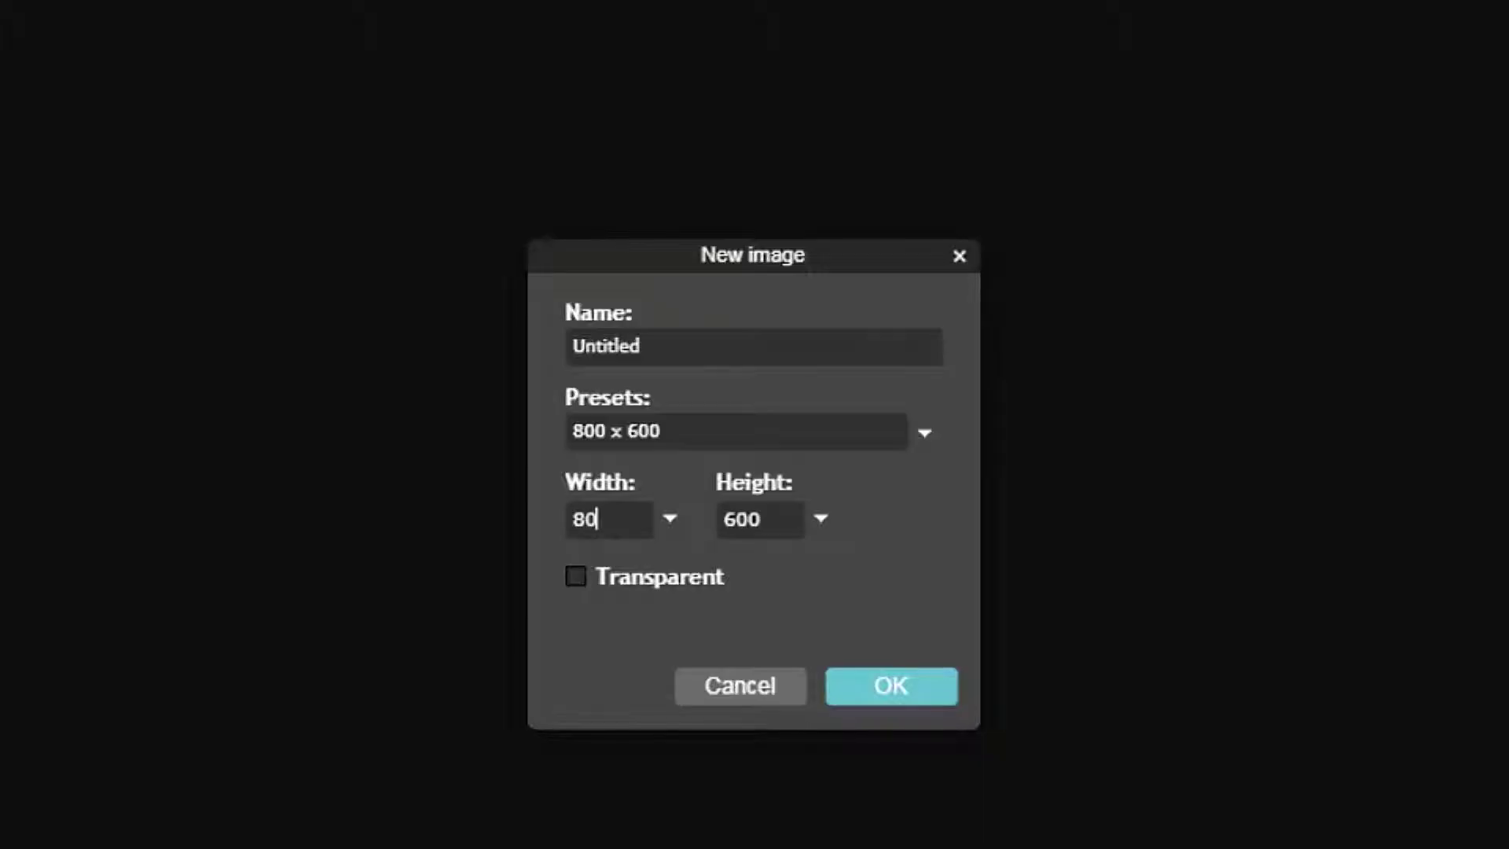
pyautogui.press('BackSpace')
pyautogui.press('BackSpace')
pyautogui.write('1280')
pyautogui.press('BackSpace')
pyautogui.press('BackSpace')
pyautogui.press('BackSpace')
pyautogui.write('72')
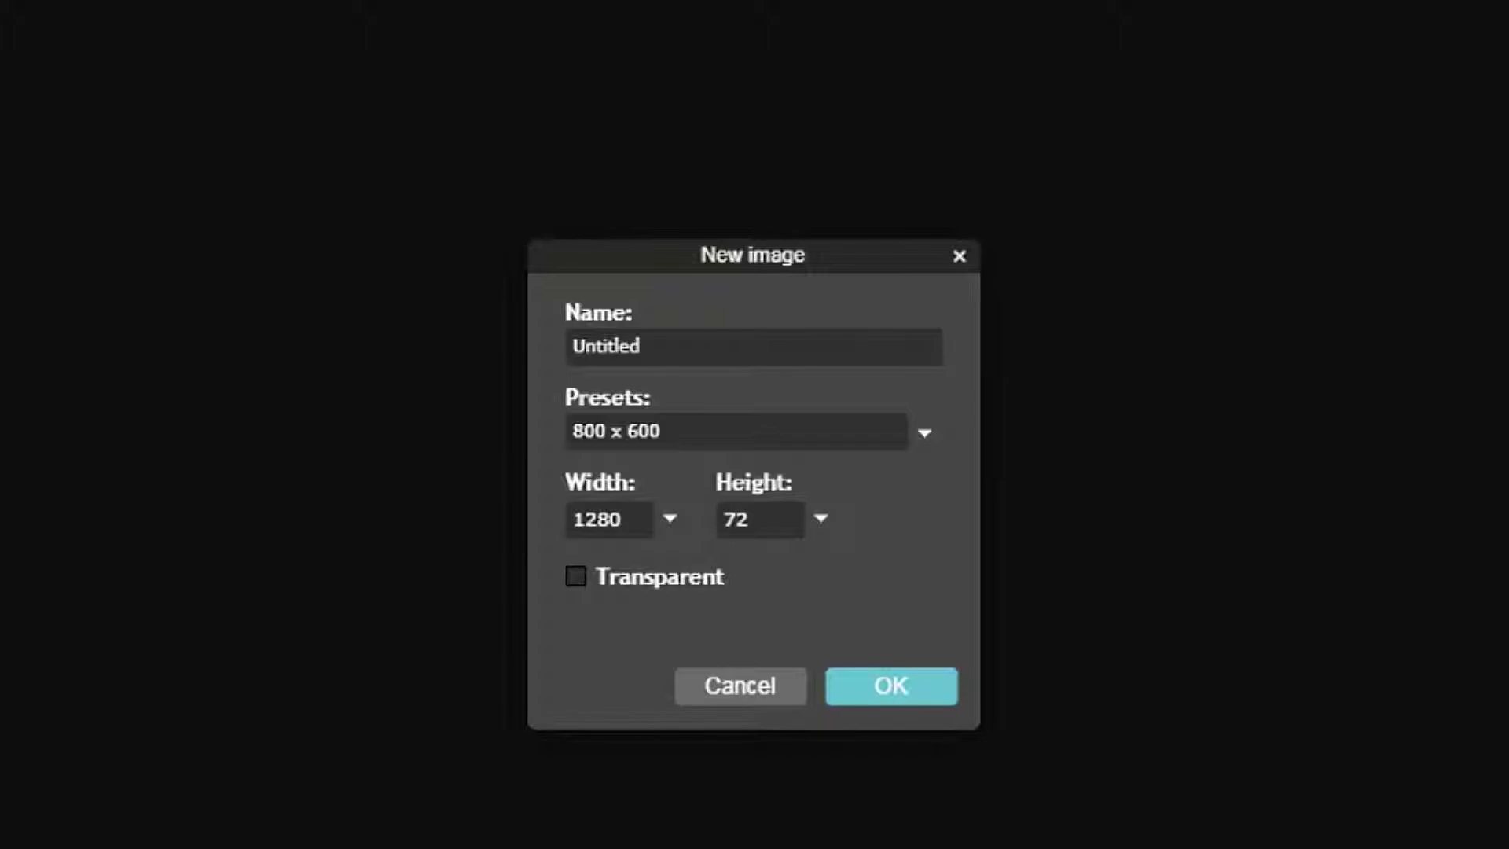
pyautogui.press('Tab')
pyautogui.press('space')
pyautogui.press('BackSpace')
pyautogui.press('BackSpace')
pyautogui.press('BackSpace')
pyautogui.press('BackSpace')
pyautogui.press('BackSpace')
pyautogui.write('you')
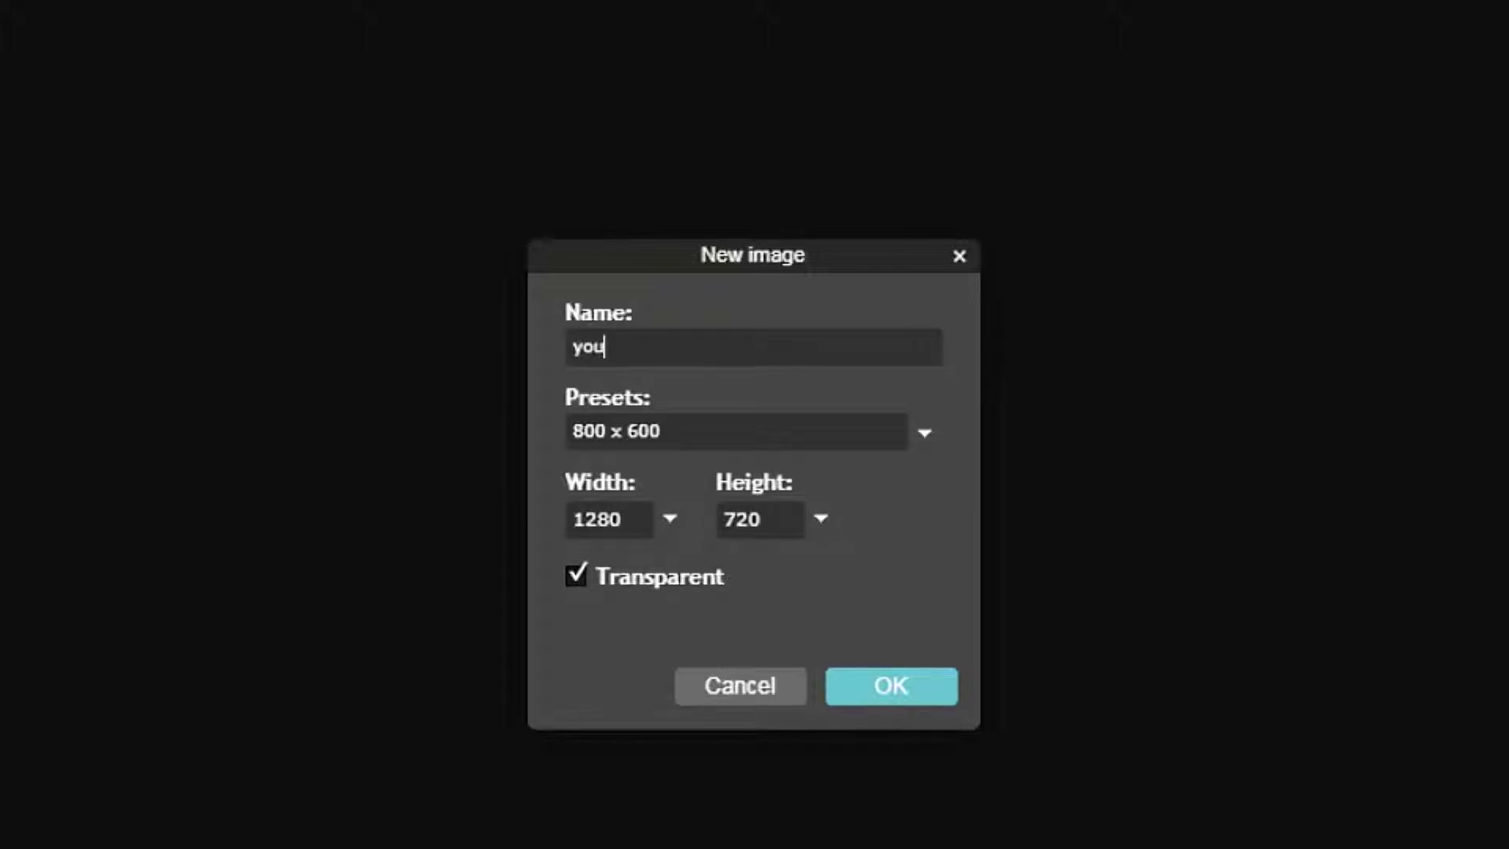
pyautogui.write('tube')
pyautogui.write(' thumbnail')
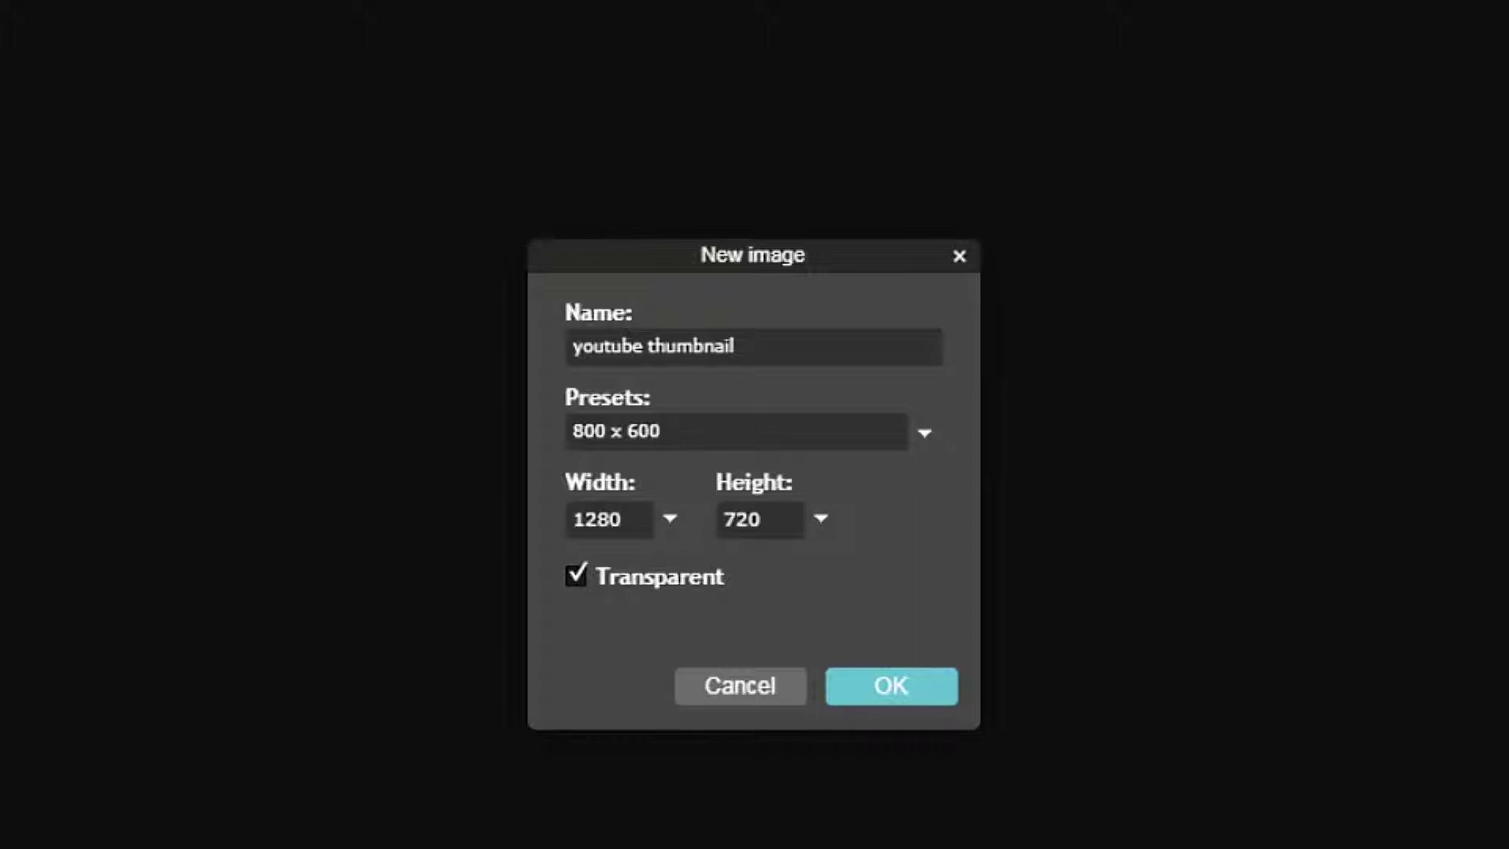
pyautogui.press('Return')
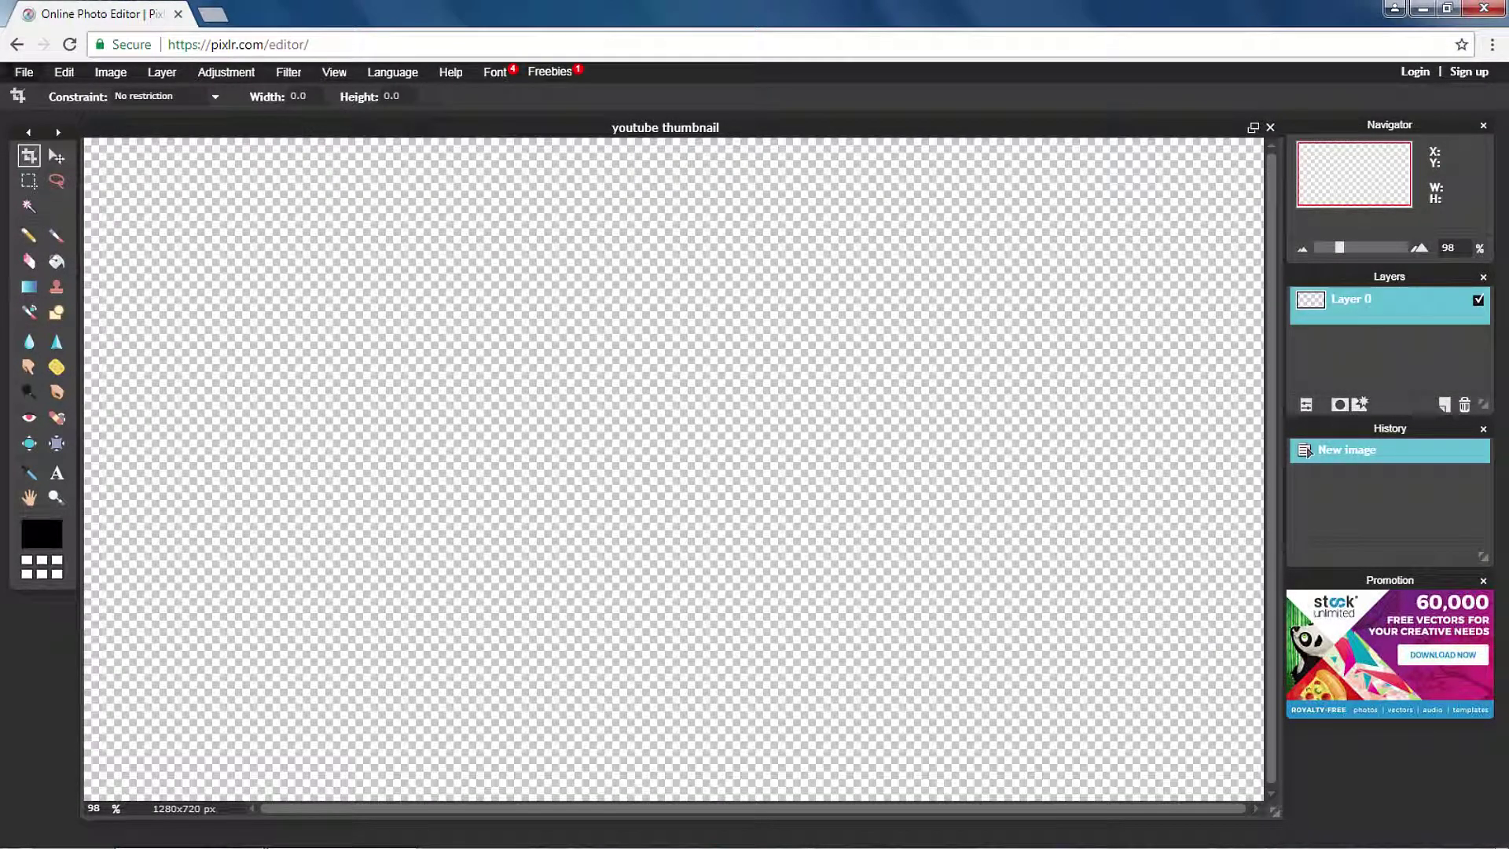
# Paste the low-poly picture as a layer and apply a Gaussian blur of about 50.
pyautogui.click(24, 71)
pyautogui.hotkey('ctrl', 'v')
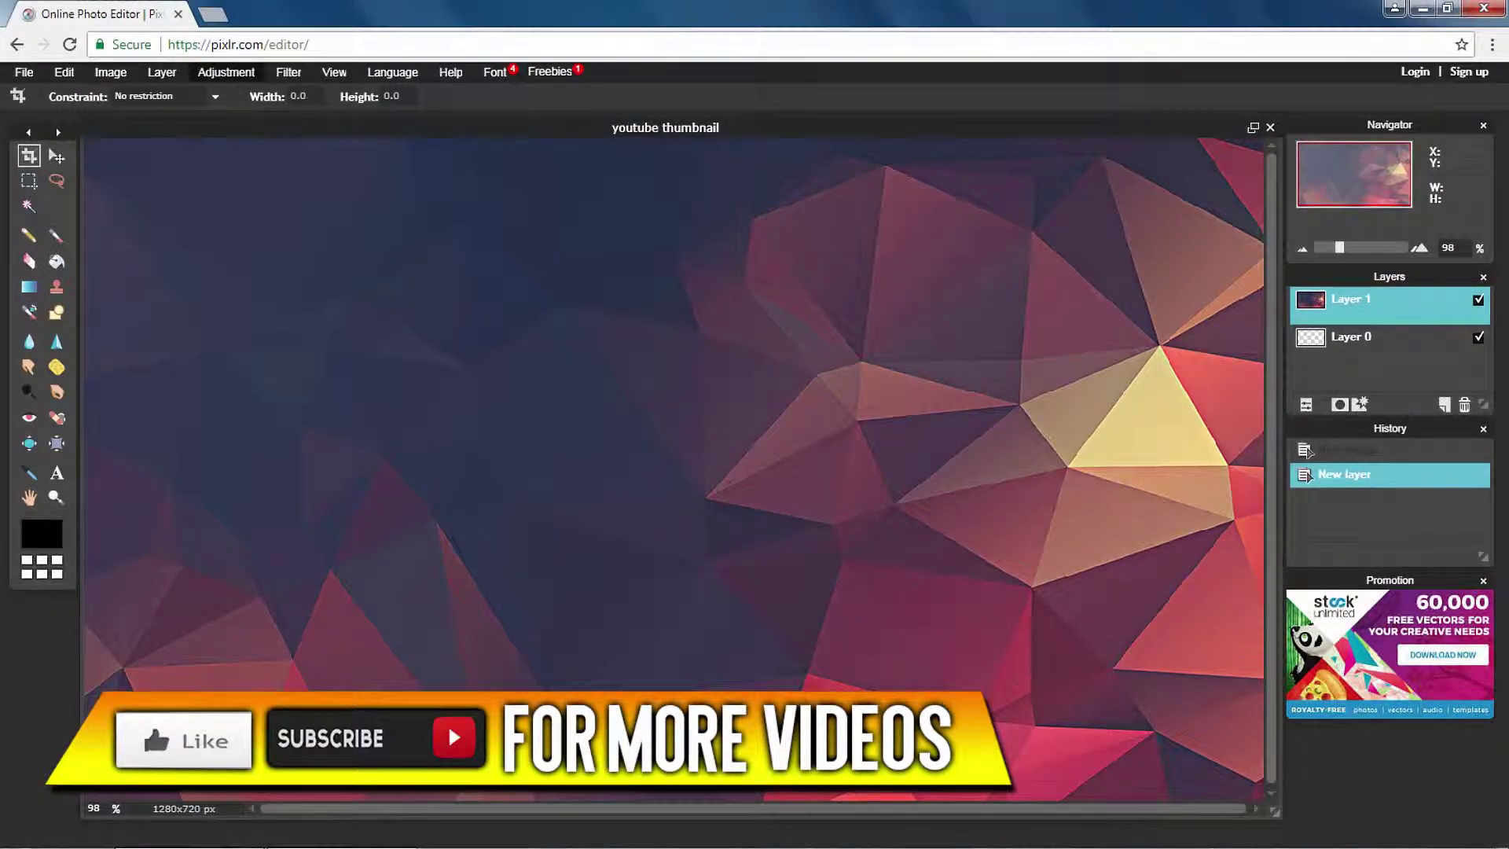
pyautogui.click(288, 72)
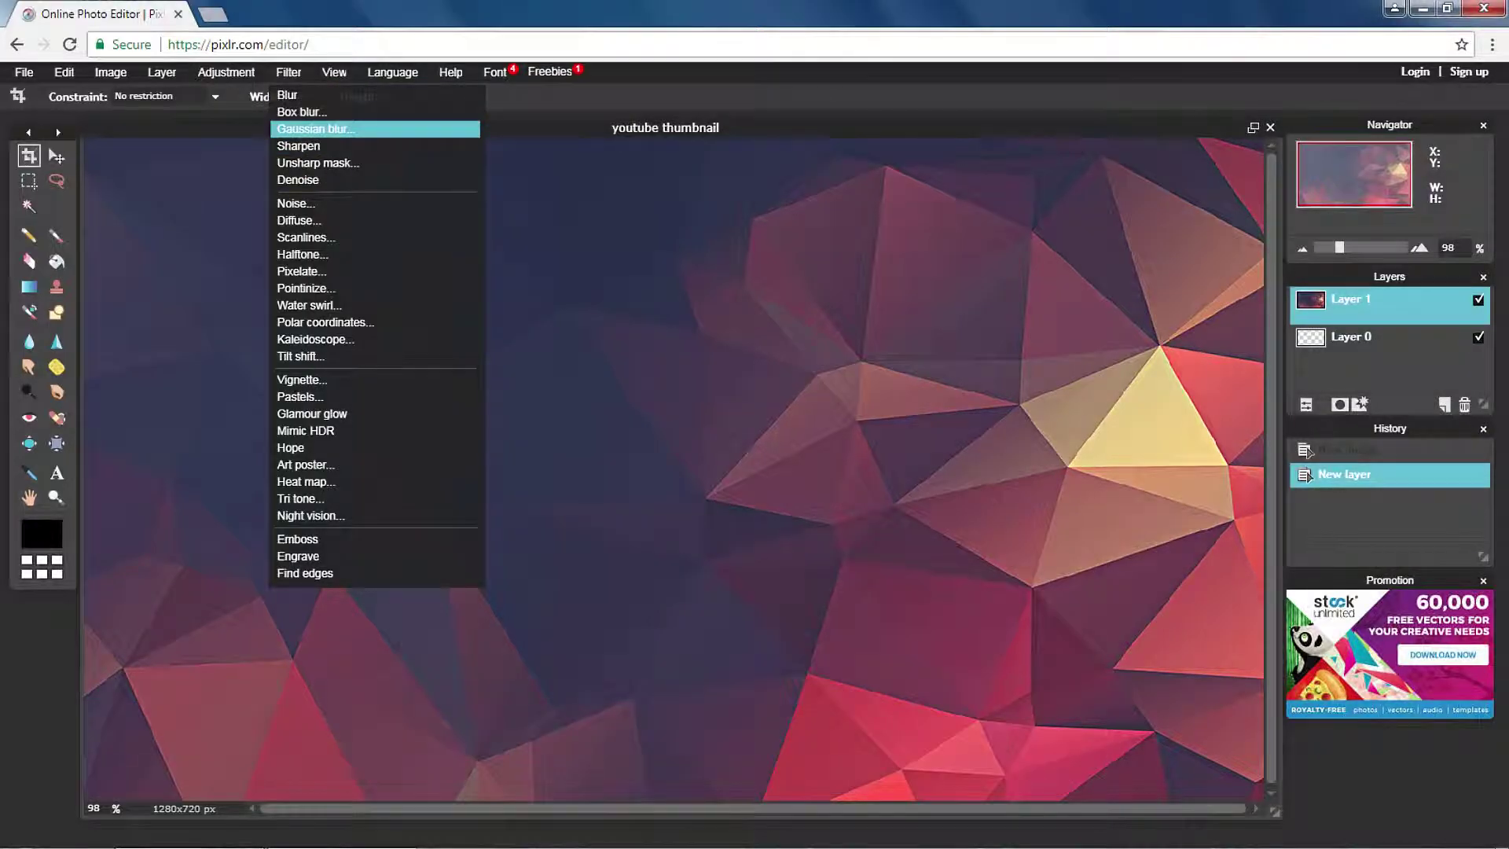
pyautogui.click(312, 128)
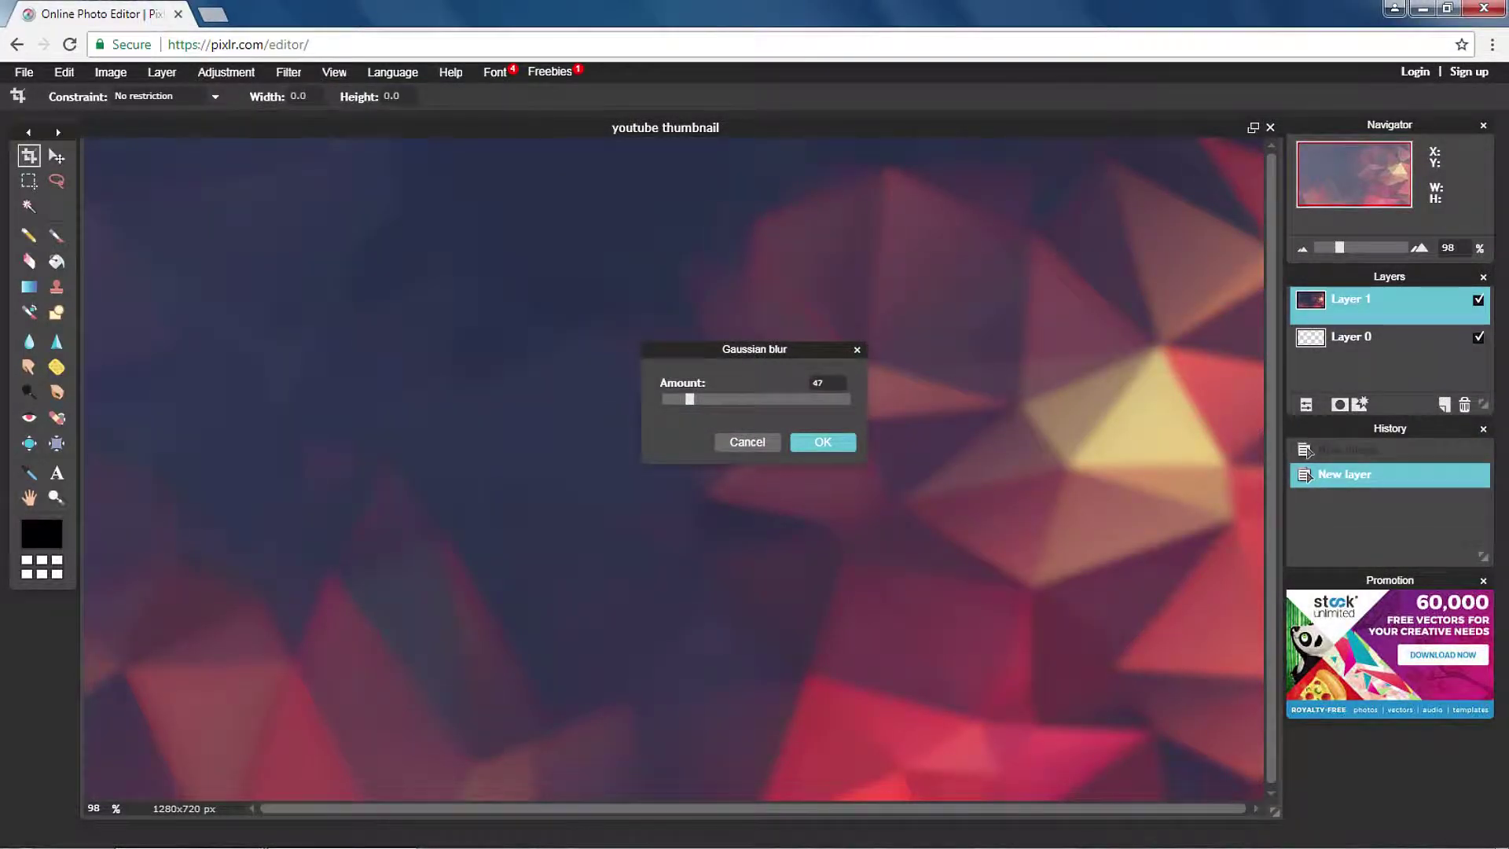
pyautogui.moveTo(692, 399); pyautogui.dragTo(688, 399)
pyautogui.click(822, 441)
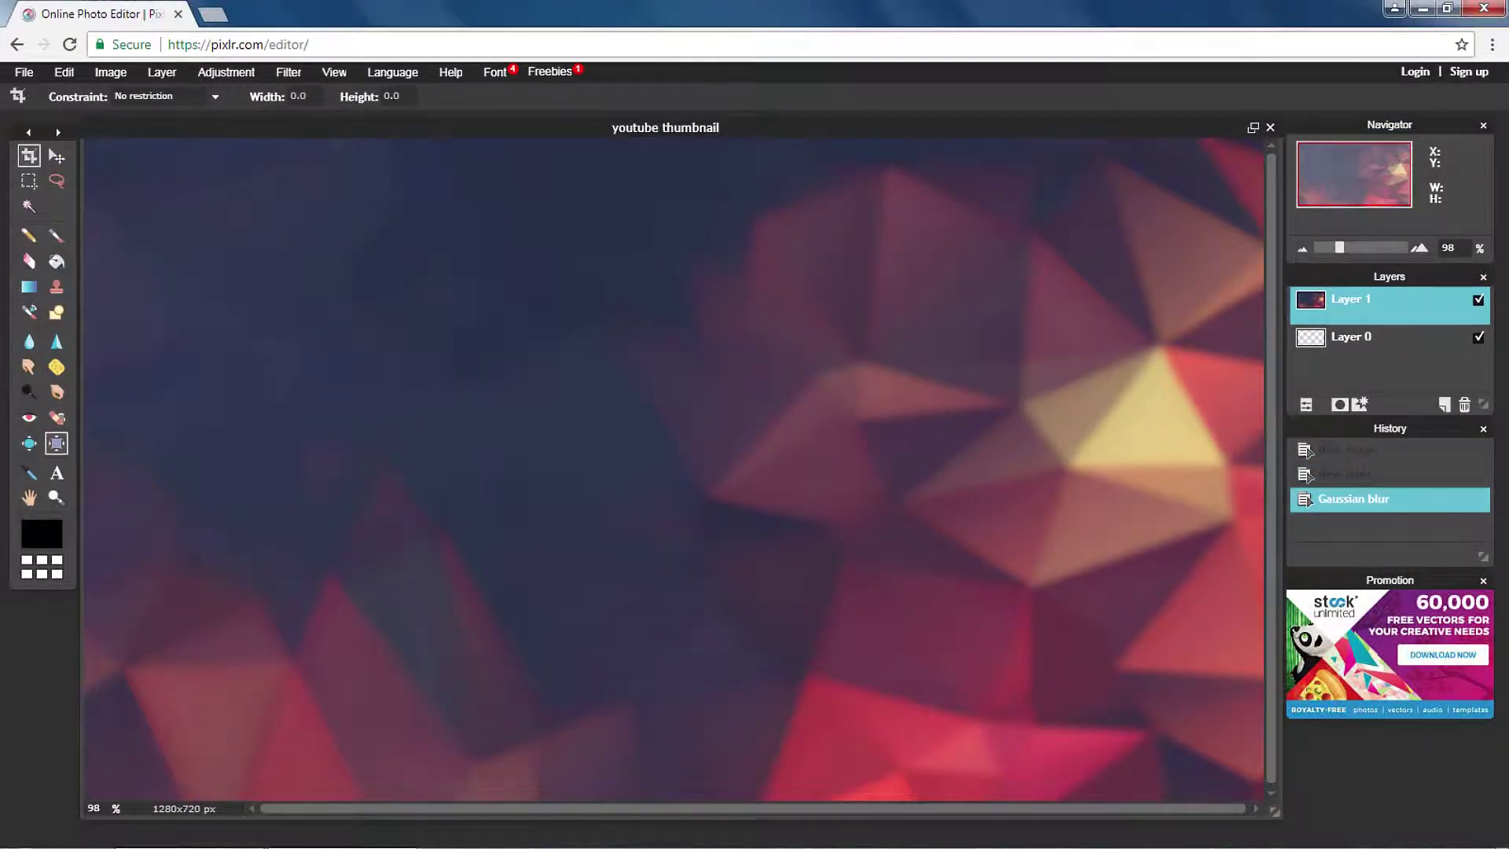
# Start a new text box on the canvas with the Type tool.
pyautogui.click(55, 472)
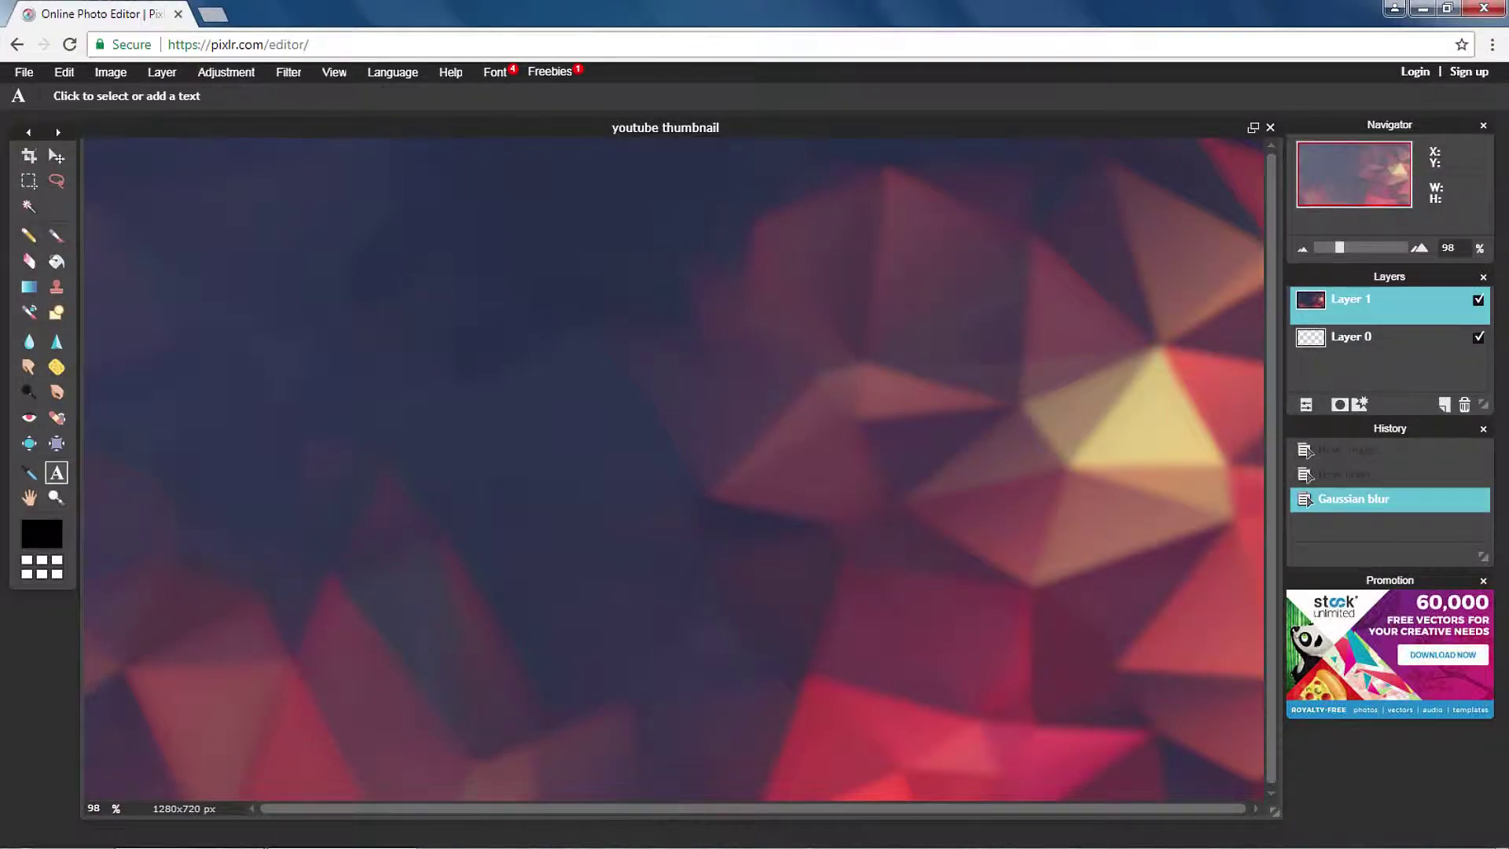
pyautogui.click(440, 447)
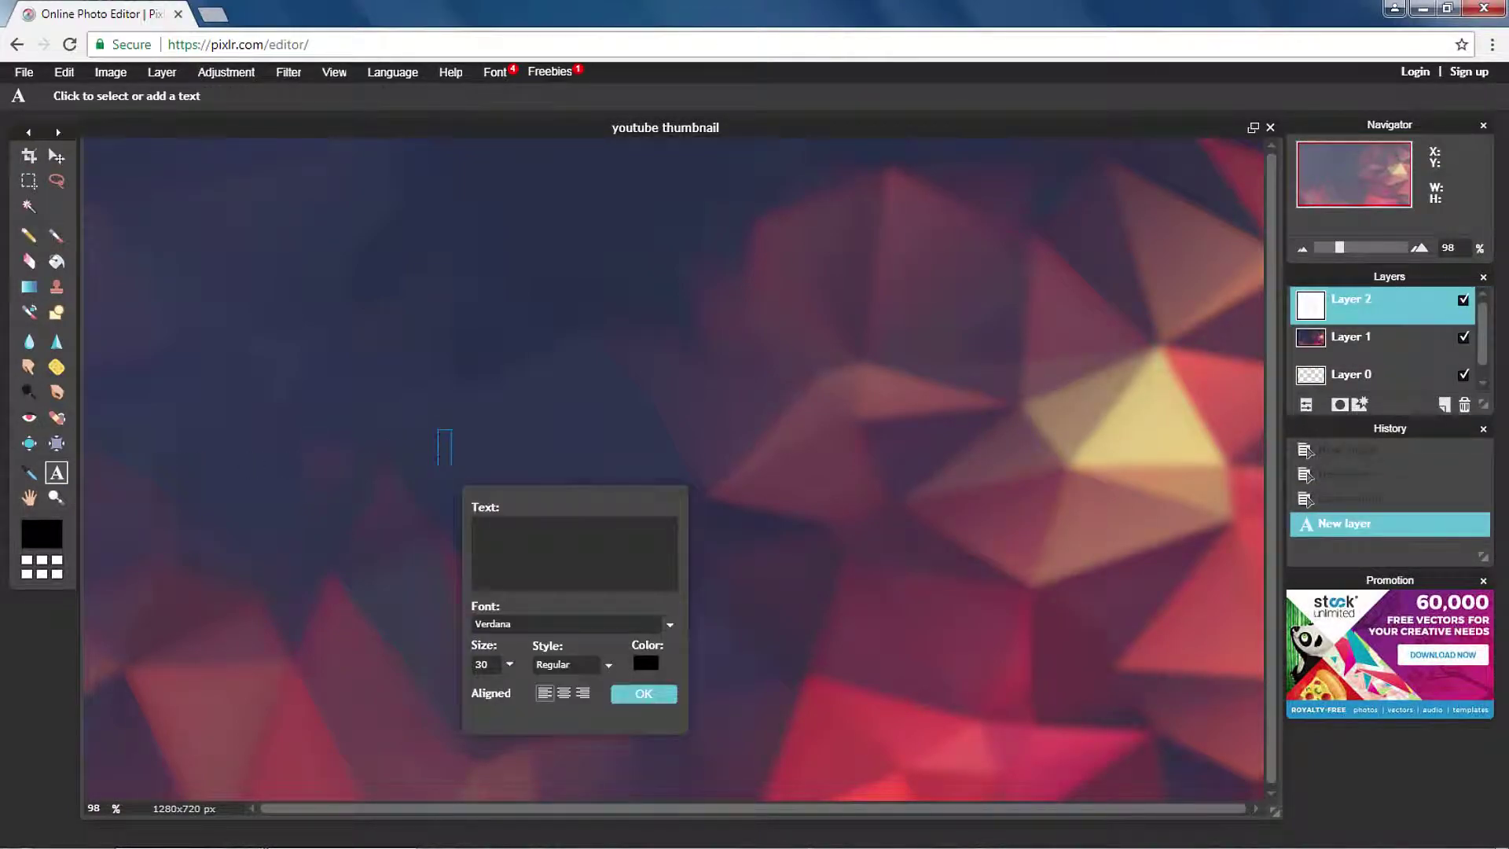
pyautogui.click(670, 624)
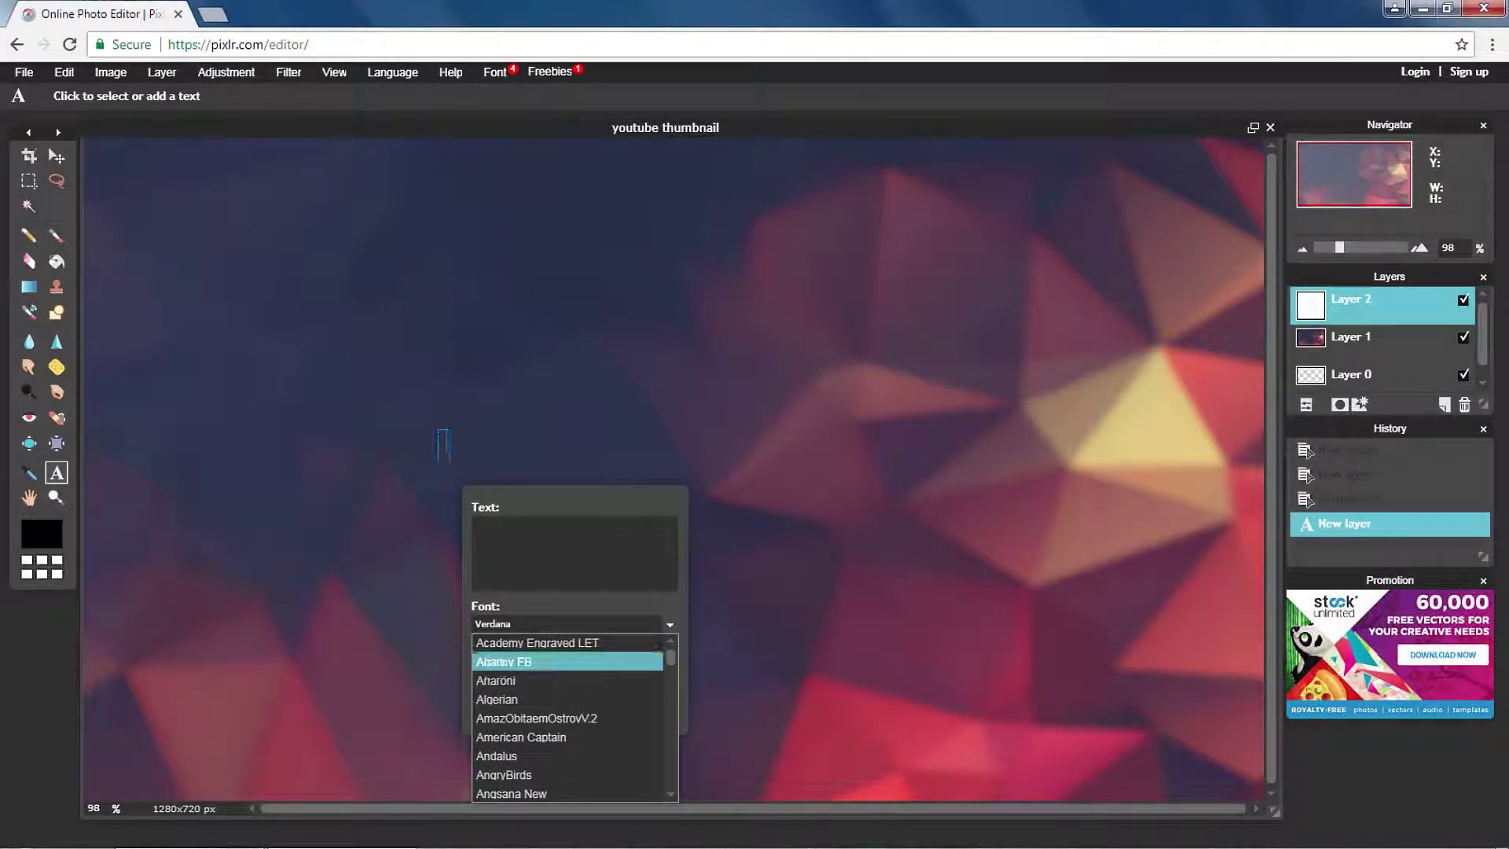
pyautogui.click(670, 624)
# Set the font to ObelixPro and type 'how to'.
pyautogui.click(670, 624)
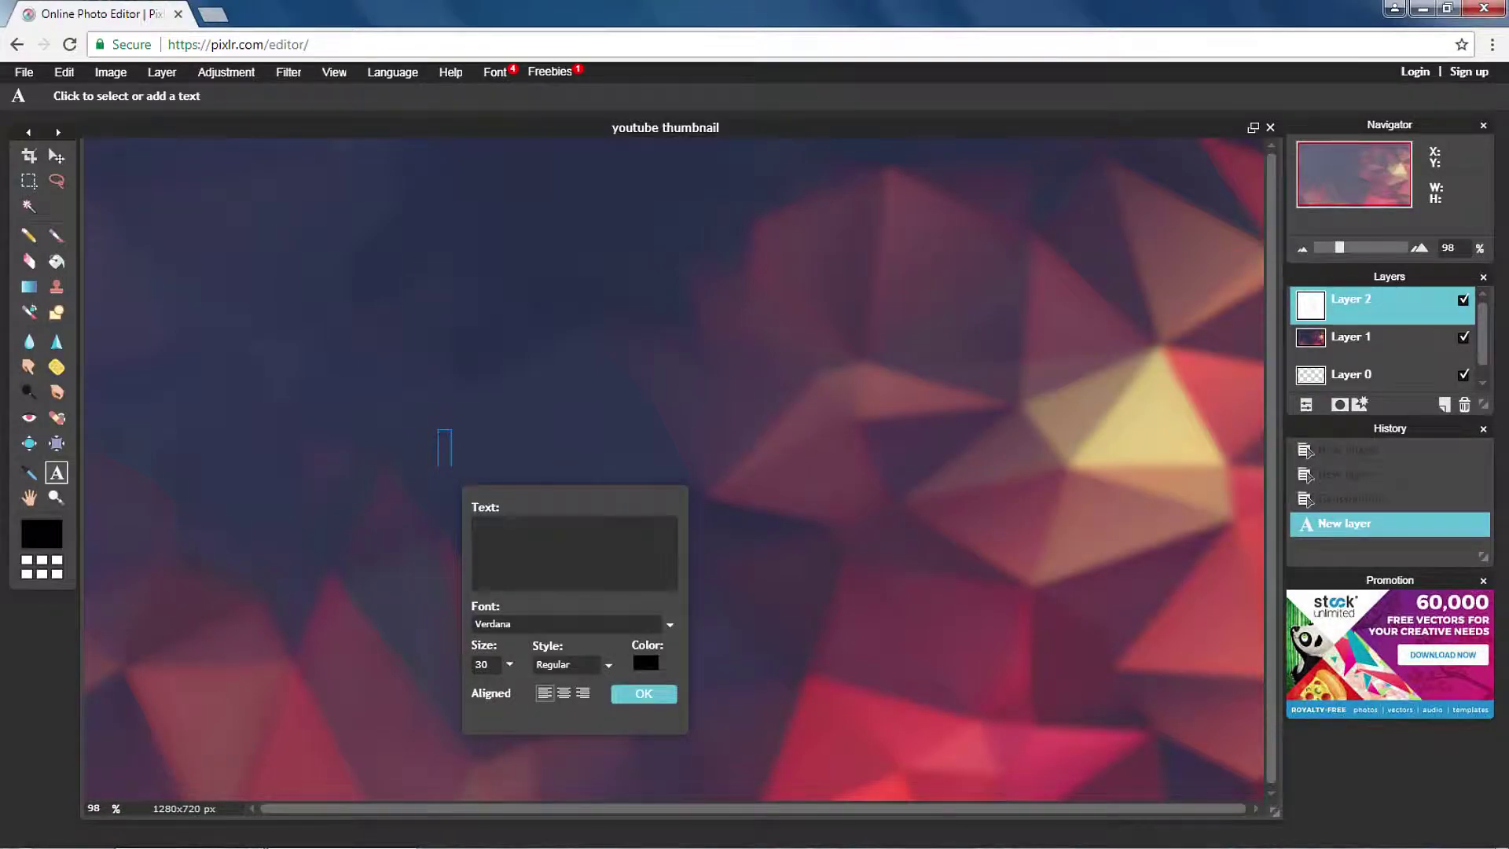
pyautogui.scroll(-5, 566, 680)
pyautogui.scroll(-5, 566, 680)
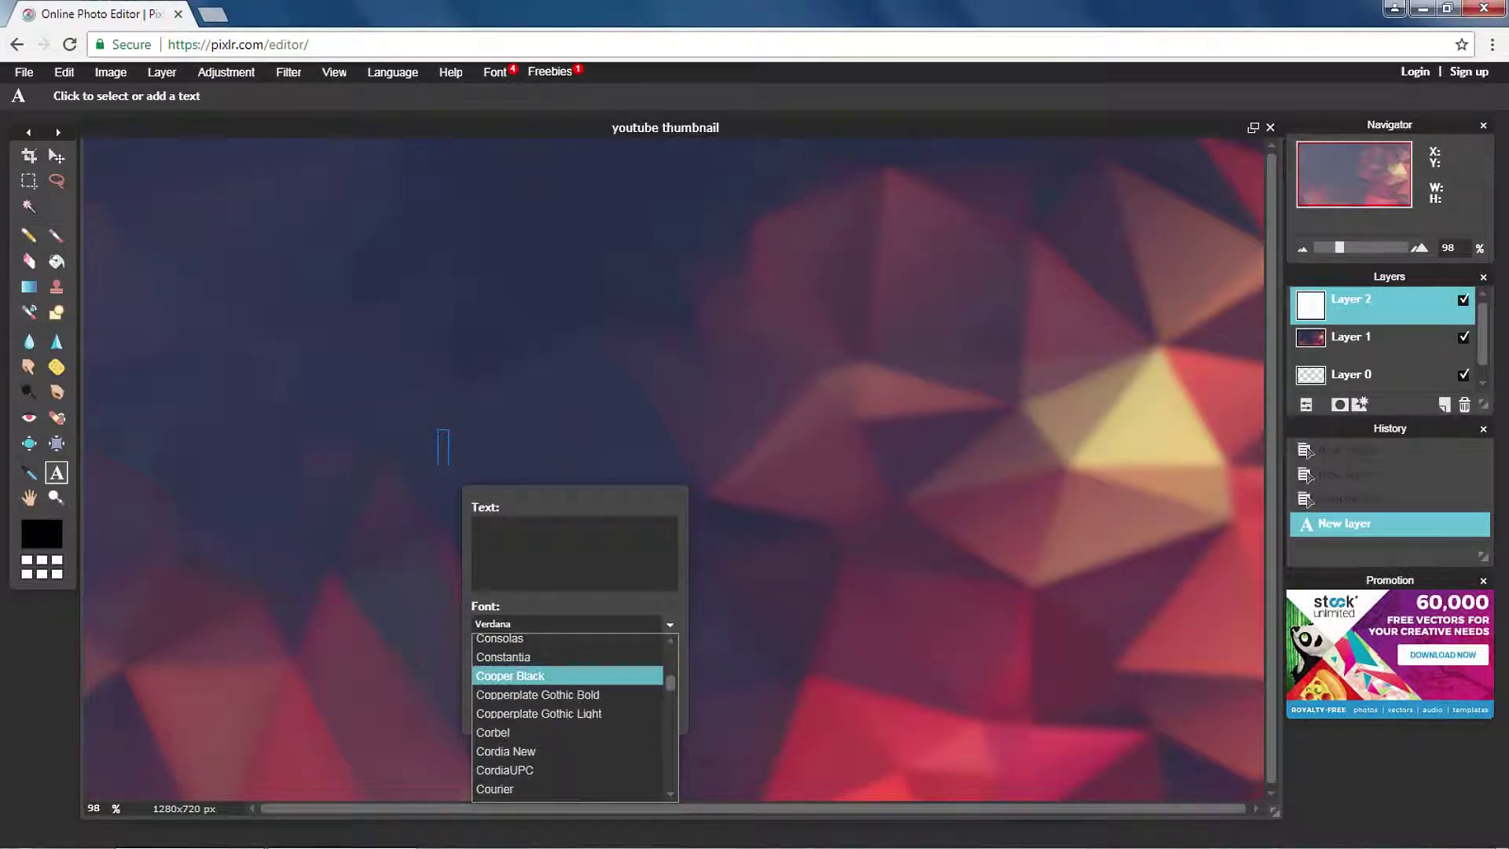
pyautogui.scroll(-3, 566, 680)
pyautogui.scroll(-5, 566, 679)
pyautogui.scroll(-5, 565, 692)
pyautogui.scroll(-5, 566, 692)
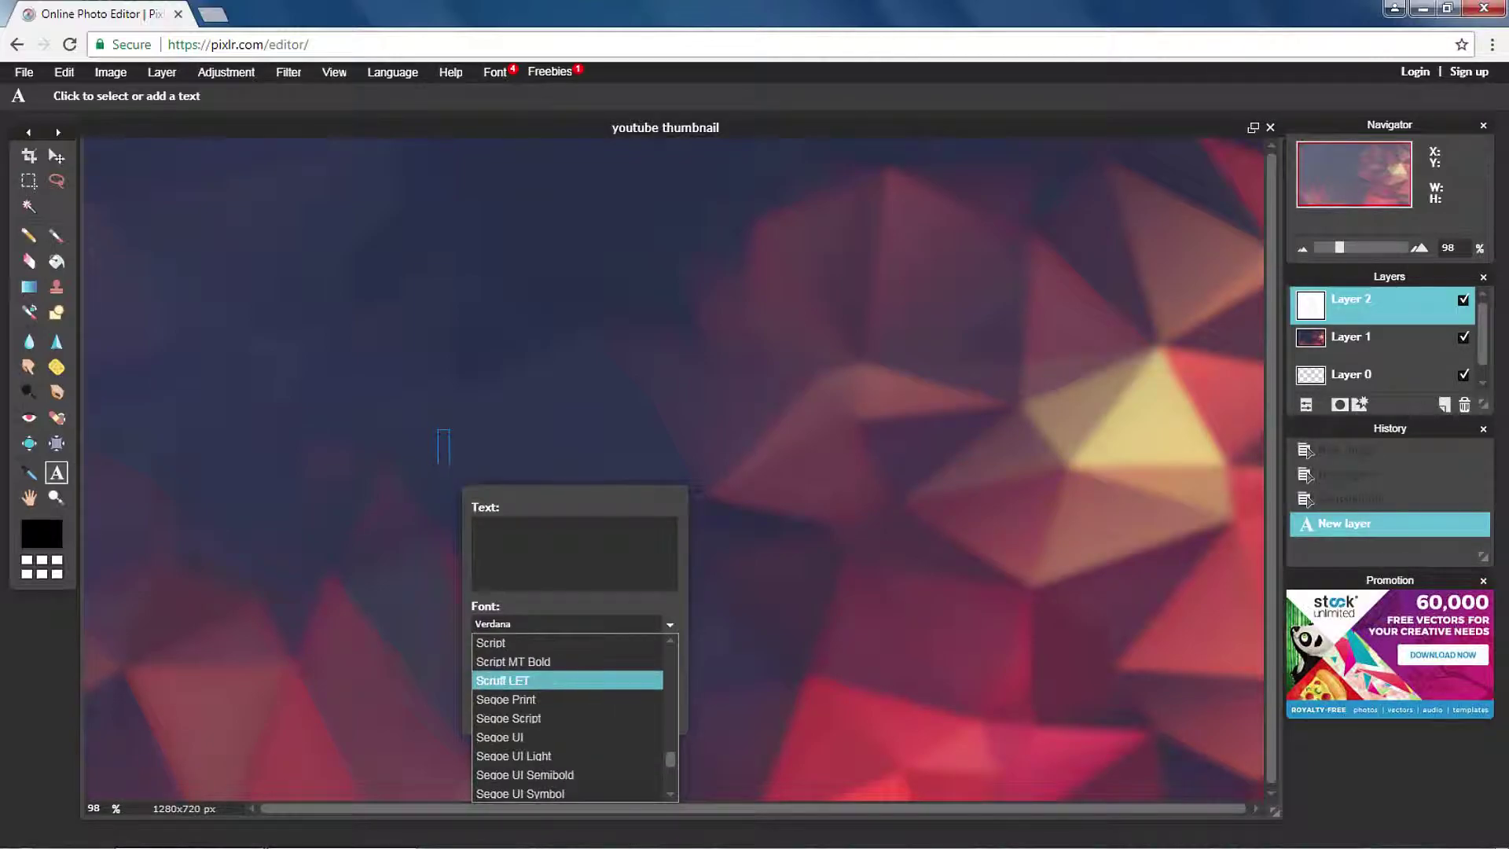
pyautogui.scroll(-5, 566, 691)
pyautogui.scroll(-3, 565, 692)
pyautogui.scroll(5, 566, 754)
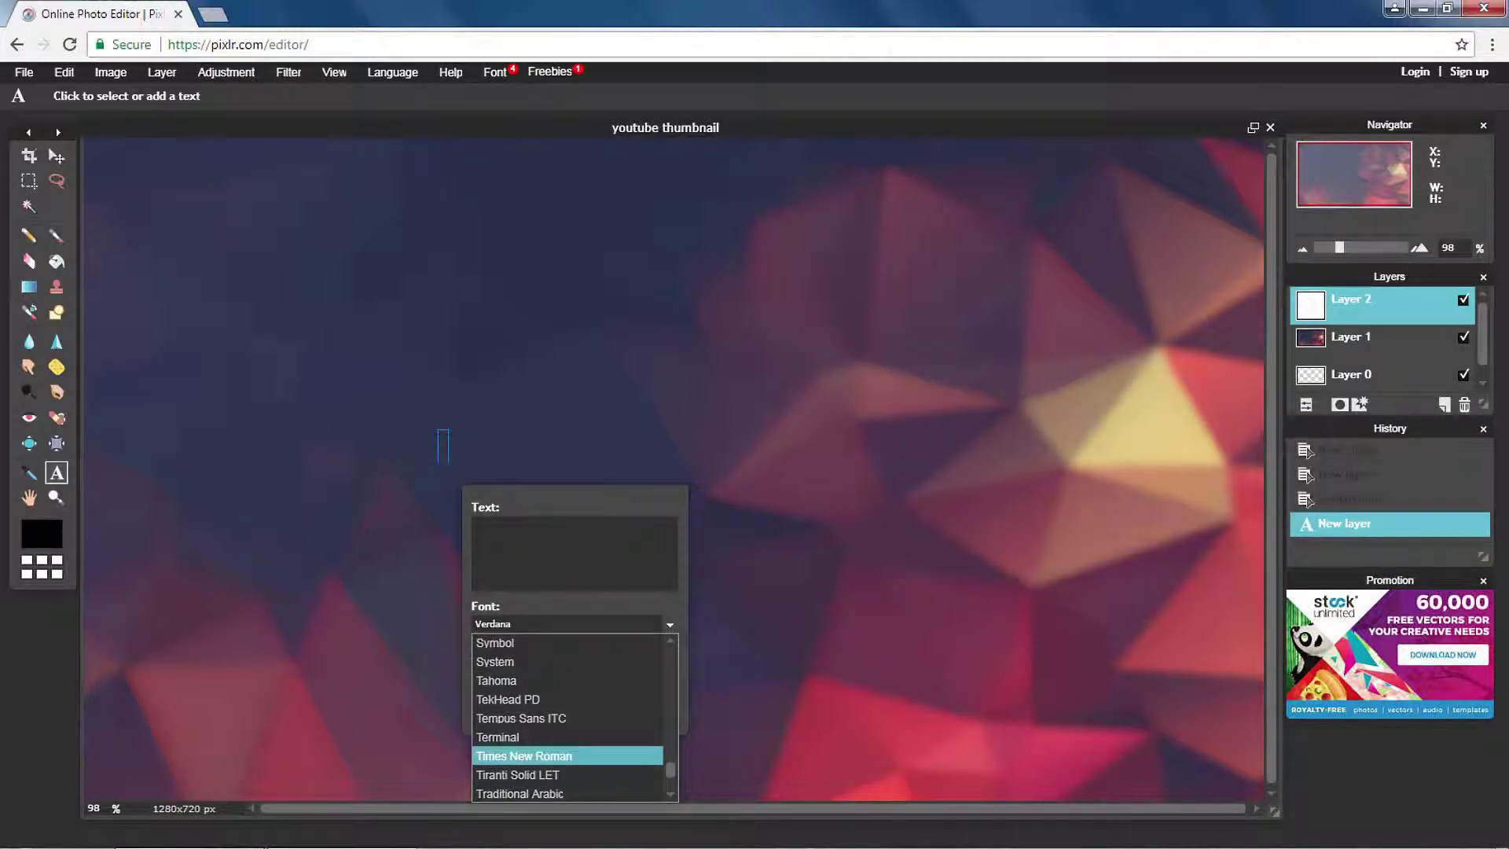
pyautogui.scroll(5, 566, 754)
pyautogui.scroll(5, 566, 755)
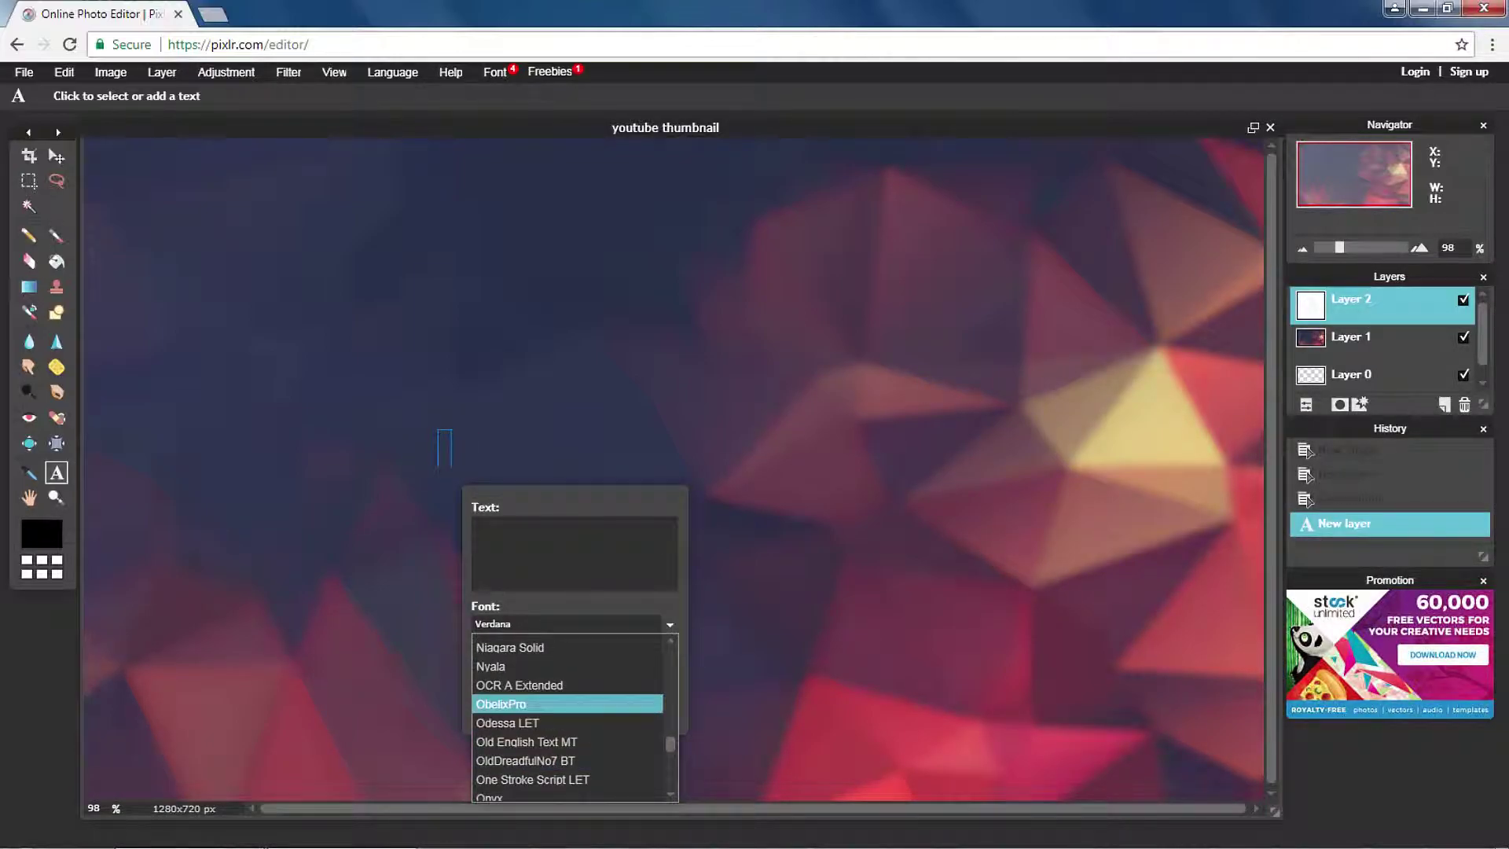
pyautogui.click(518, 703)
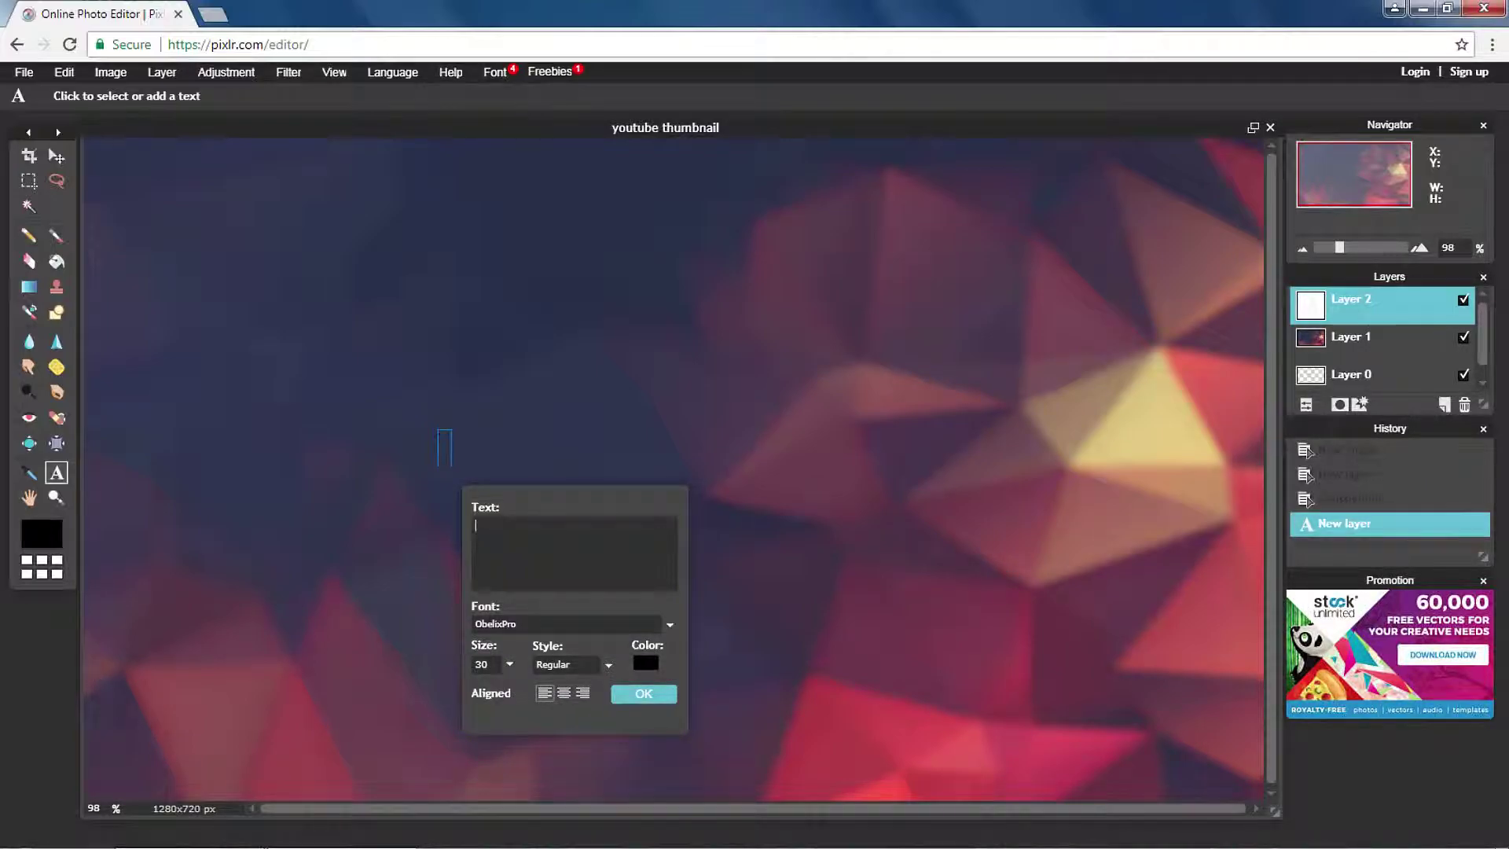
pyautogui.write('ho')
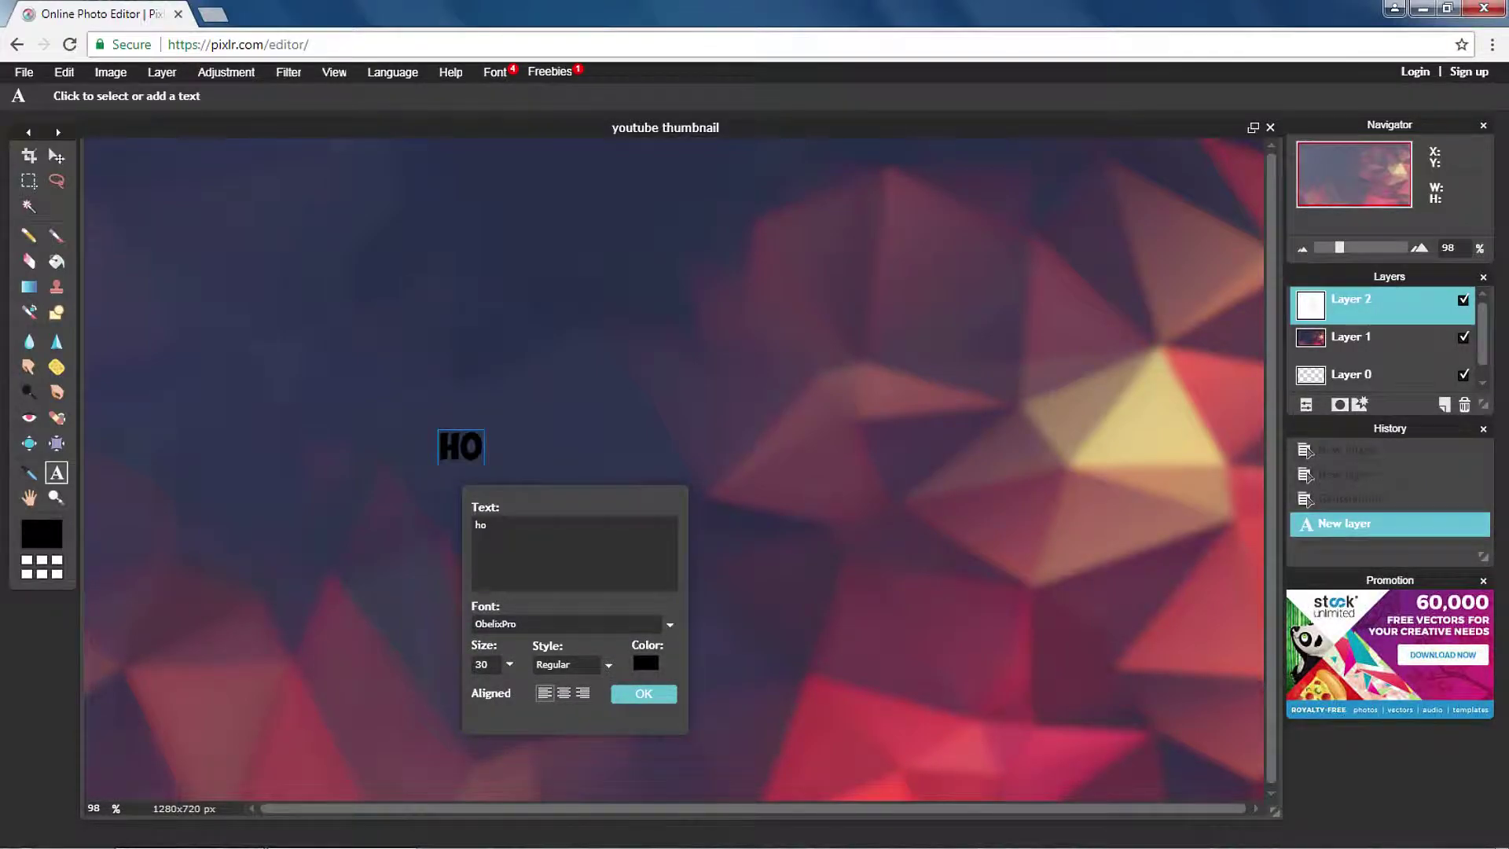
pyautogui.write('w t')
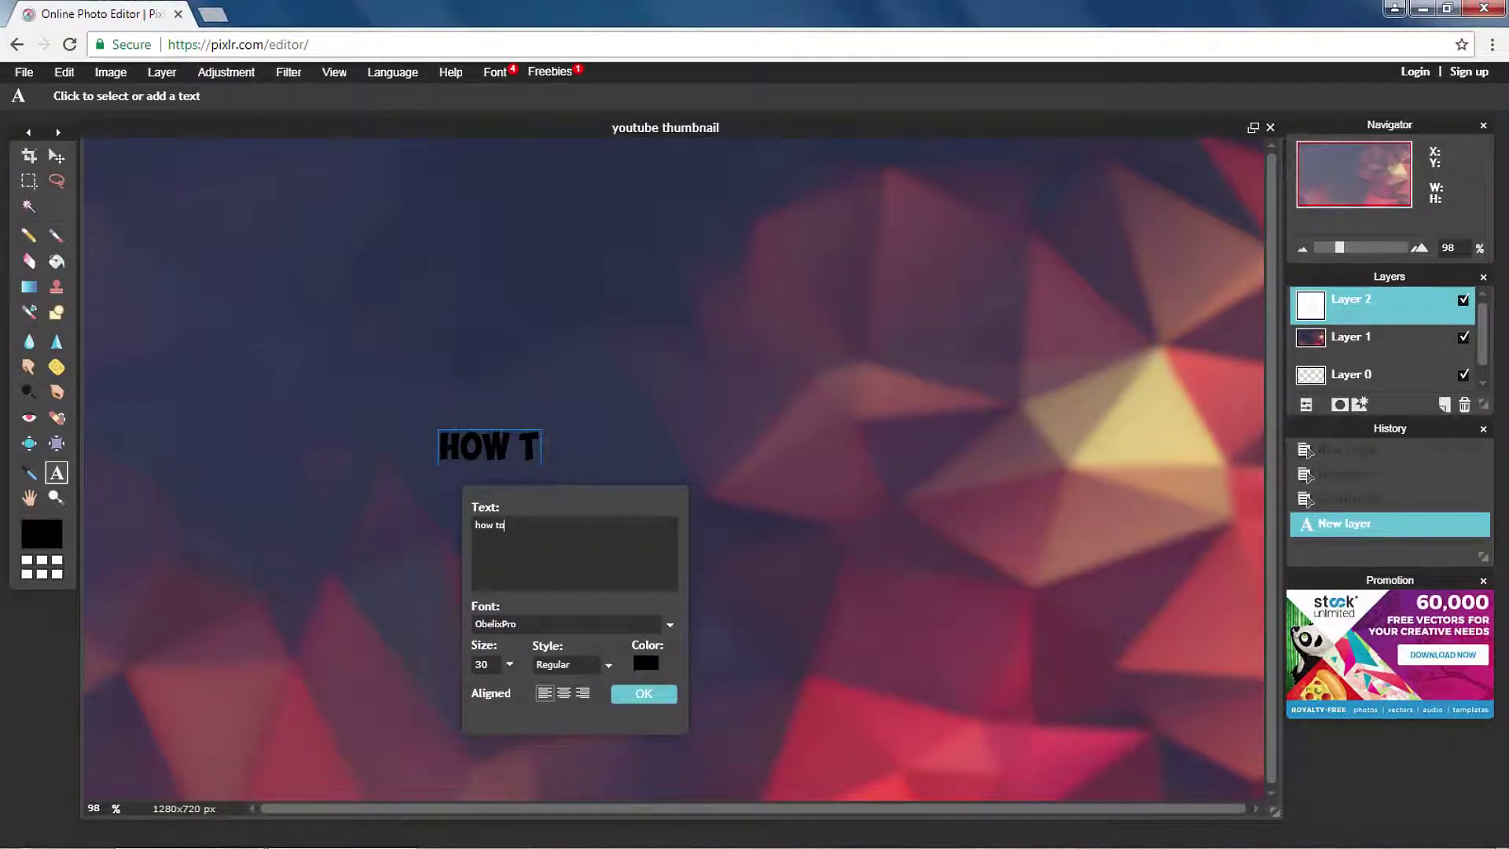
pyautogui.write('o')
# Enlarge the HOW TO text and position it near the top left.
pyautogui.click(509, 664)
pyautogui.moveTo(424, 689)
pyautogui.mouseDown()
pyautogui.moveTo(911, 620)
pyautogui.moveTo(572, 396)
pyautogui.mouseUp()
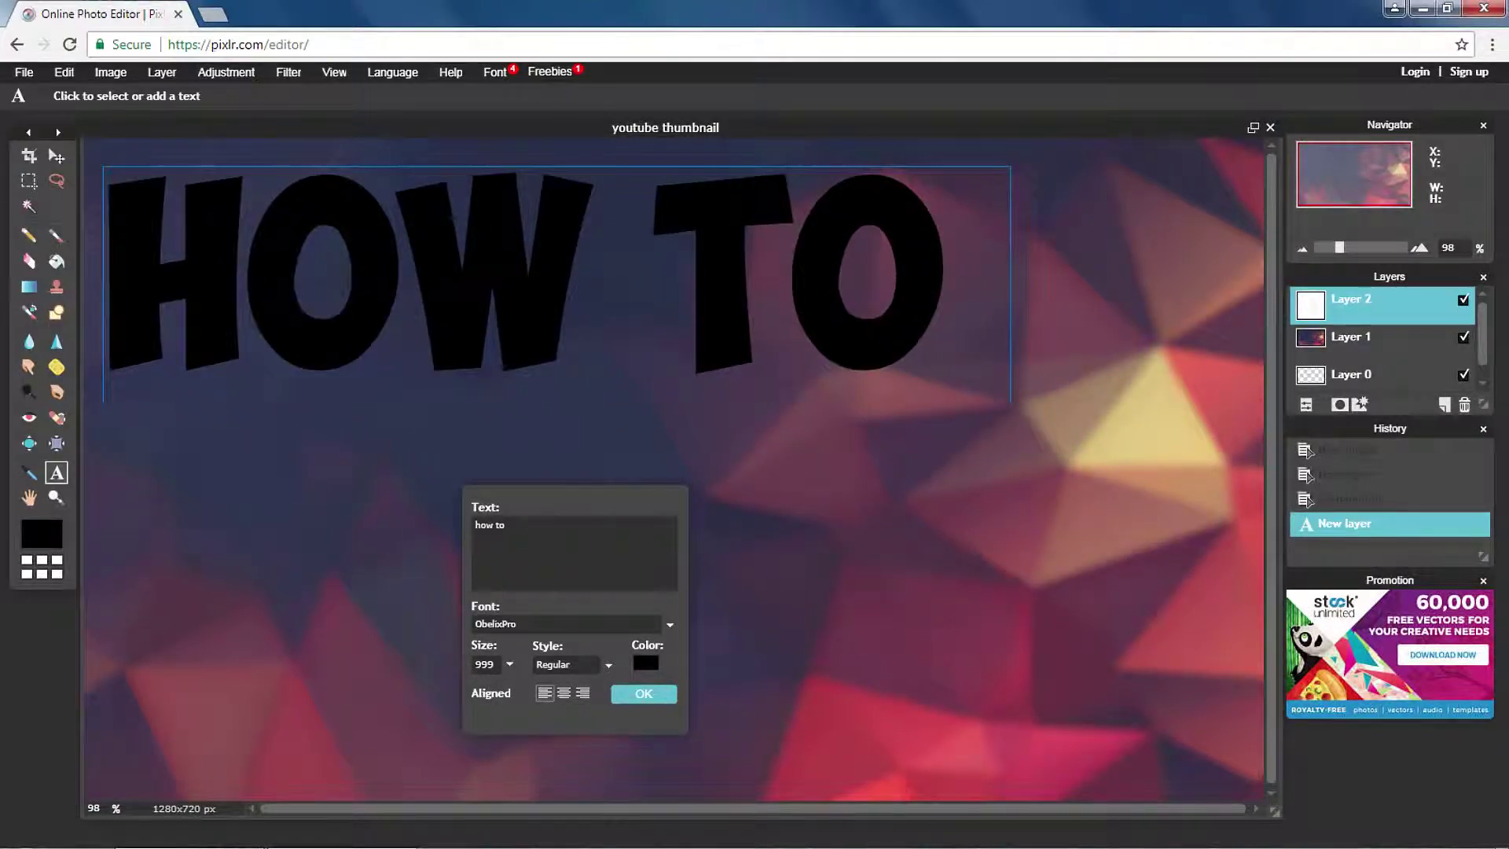
pyautogui.click(509, 664)
pyautogui.moveTo(513, 689); pyautogui.dragTo(438, 689)
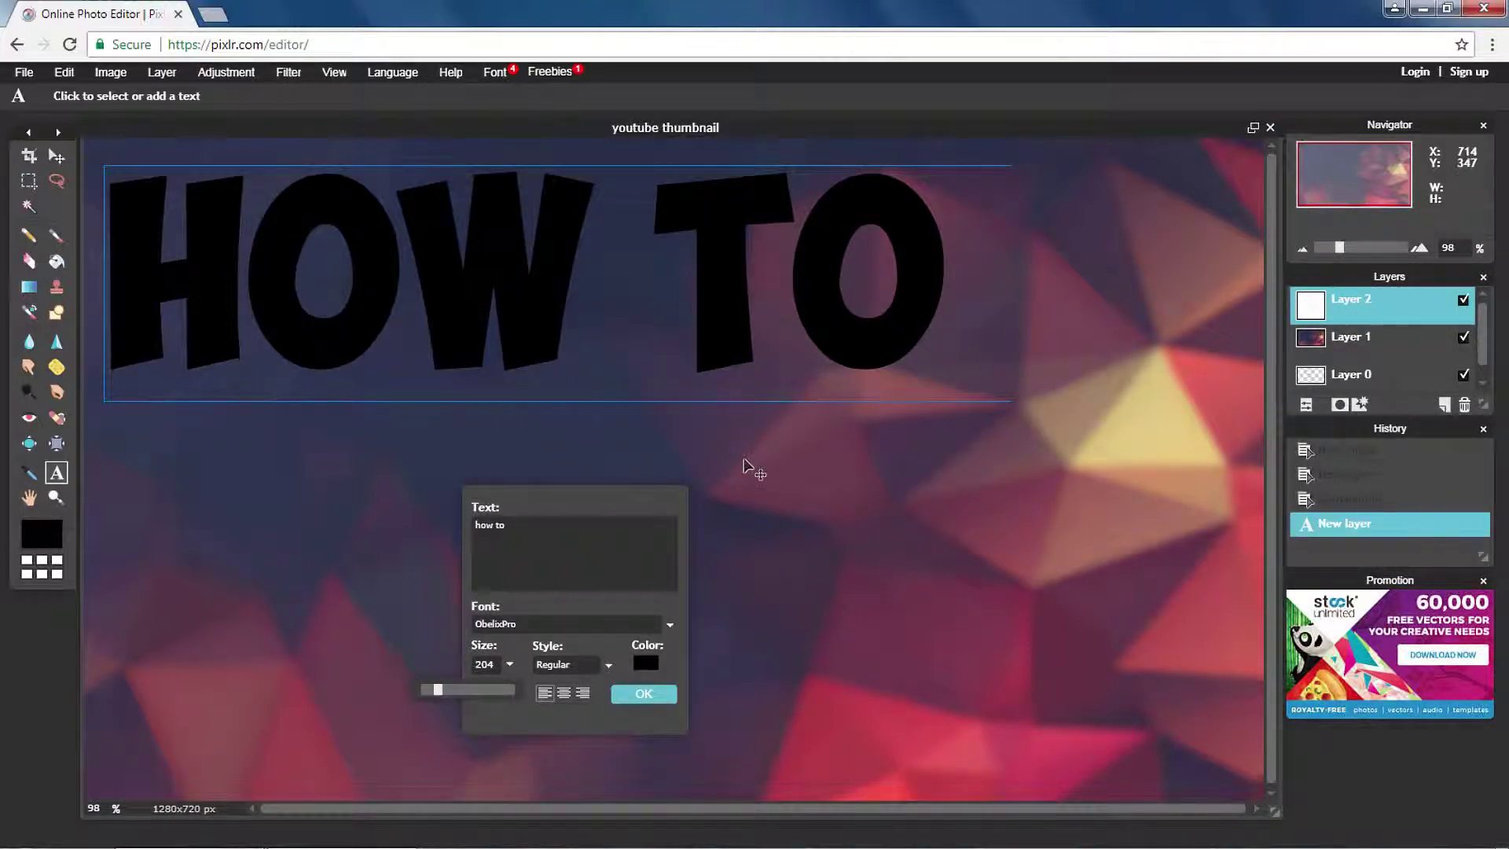
pyautogui.moveTo(923, 305)
pyautogui.mouseDown()
pyautogui.moveTo(757, 309)
pyautogui.moveTo(950, 309)
pyautogui.mouseUp()
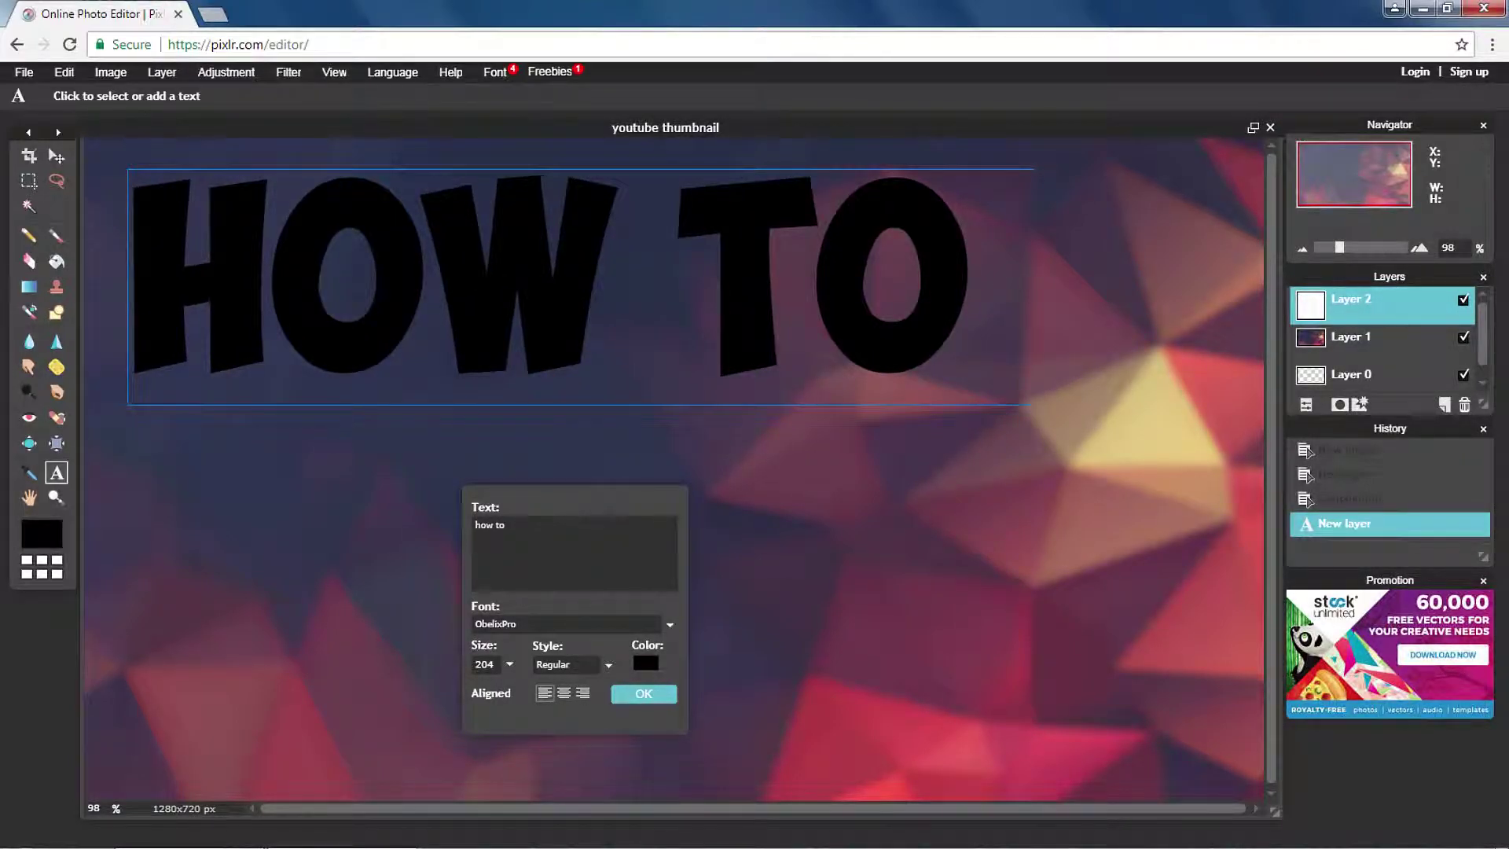
pyautogui.click(509, 664)
pyautogui.moveTo(438, 689)
pyautogui.mouseDown()
pyautogui.moveTo(502, 689)
pyautogui.moveTo(474, 689)
pyautogui.mouseUp()
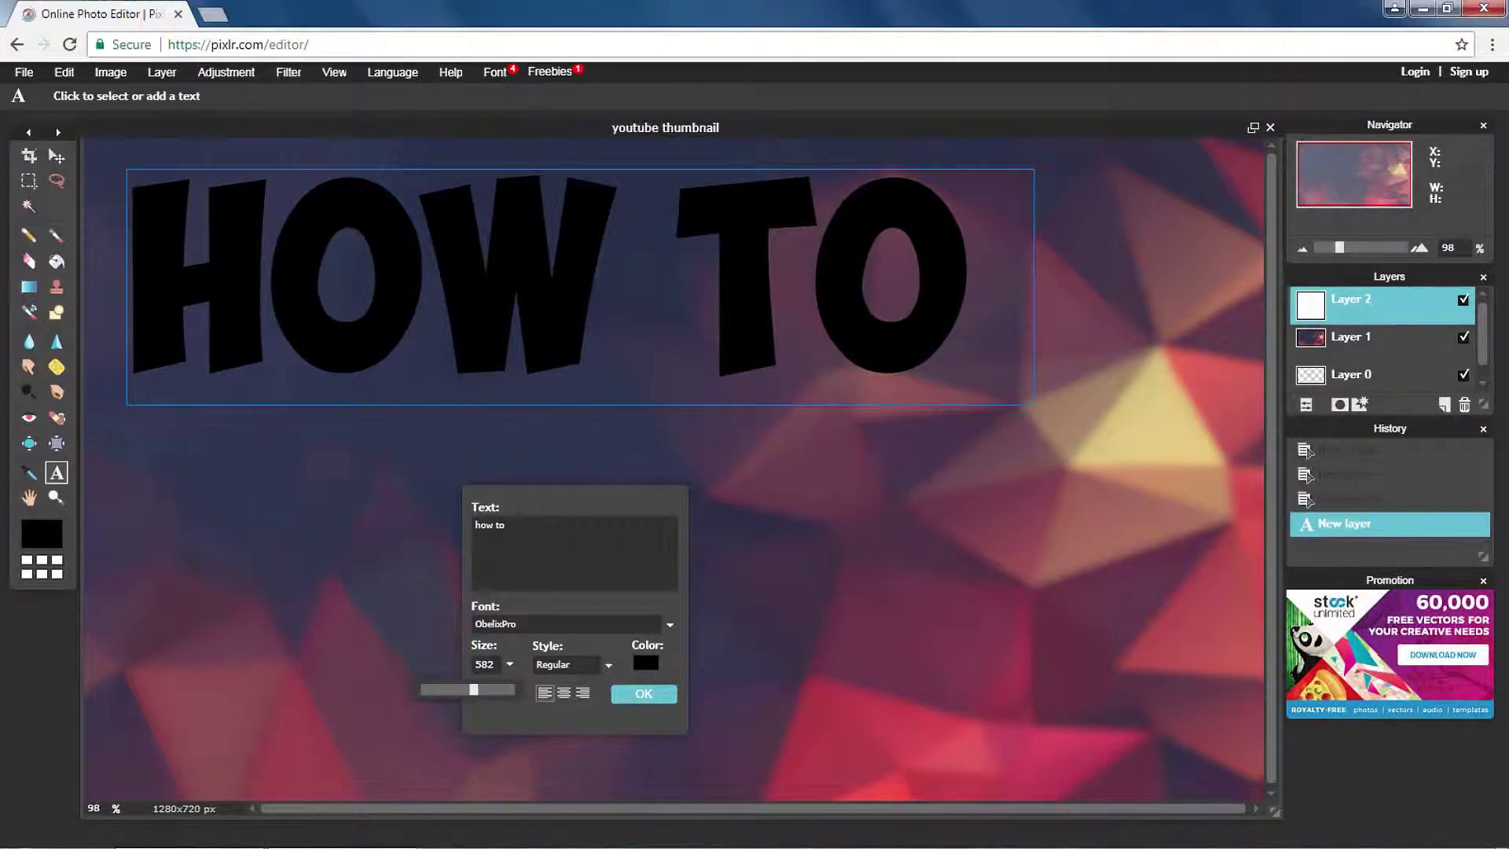
# Make the title near-white, set its size to 323 and nudge it left.
pyautogui.click(645, 662)
pyautogui.click(675, 374)
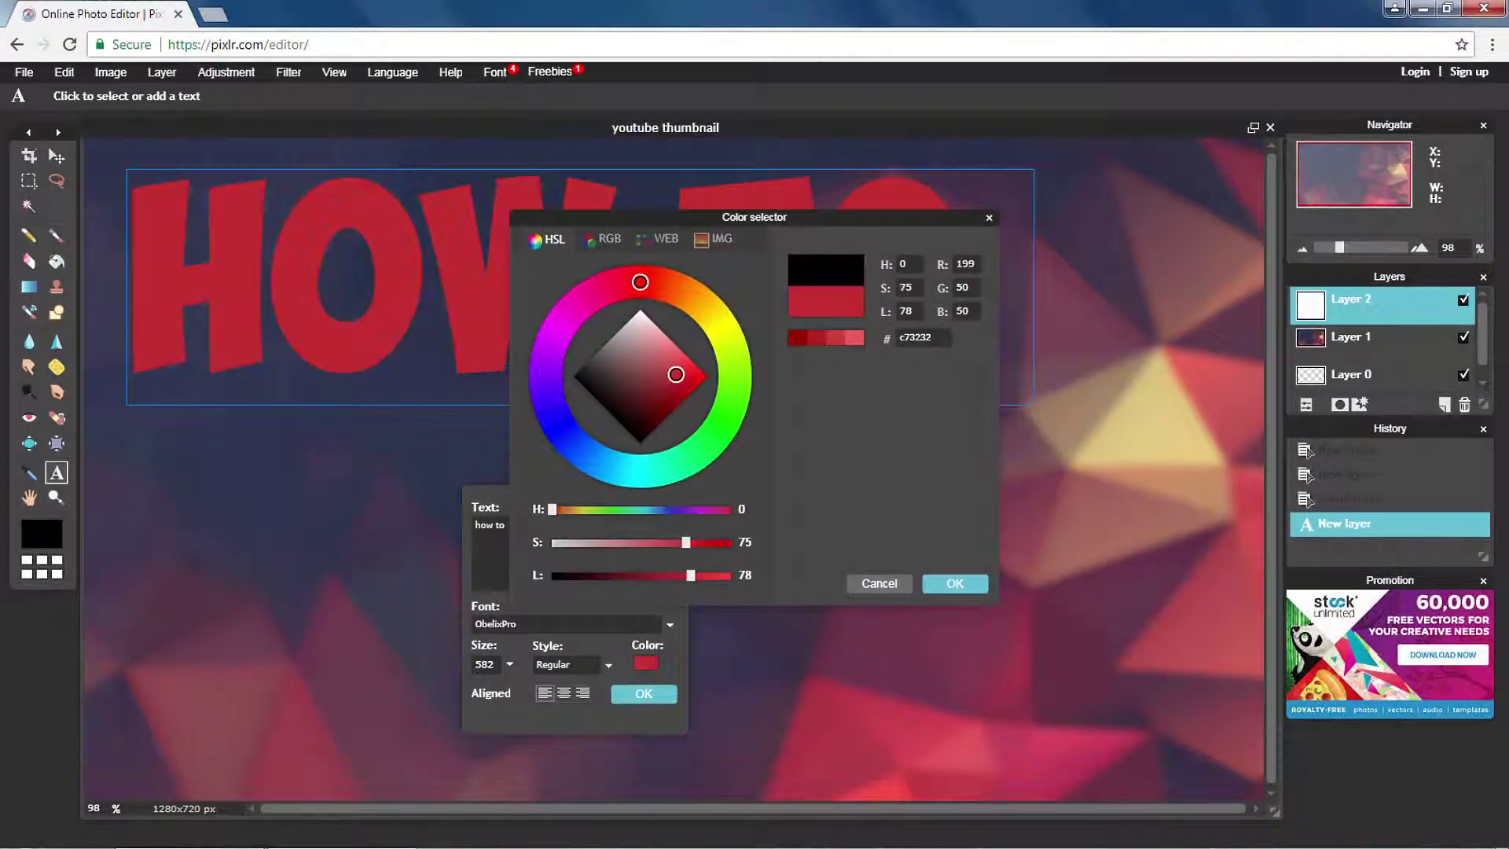
pyautogui.moveTo(675, 374); pyautogui.dragTo(640, 310)
pyautogui.press('Return')
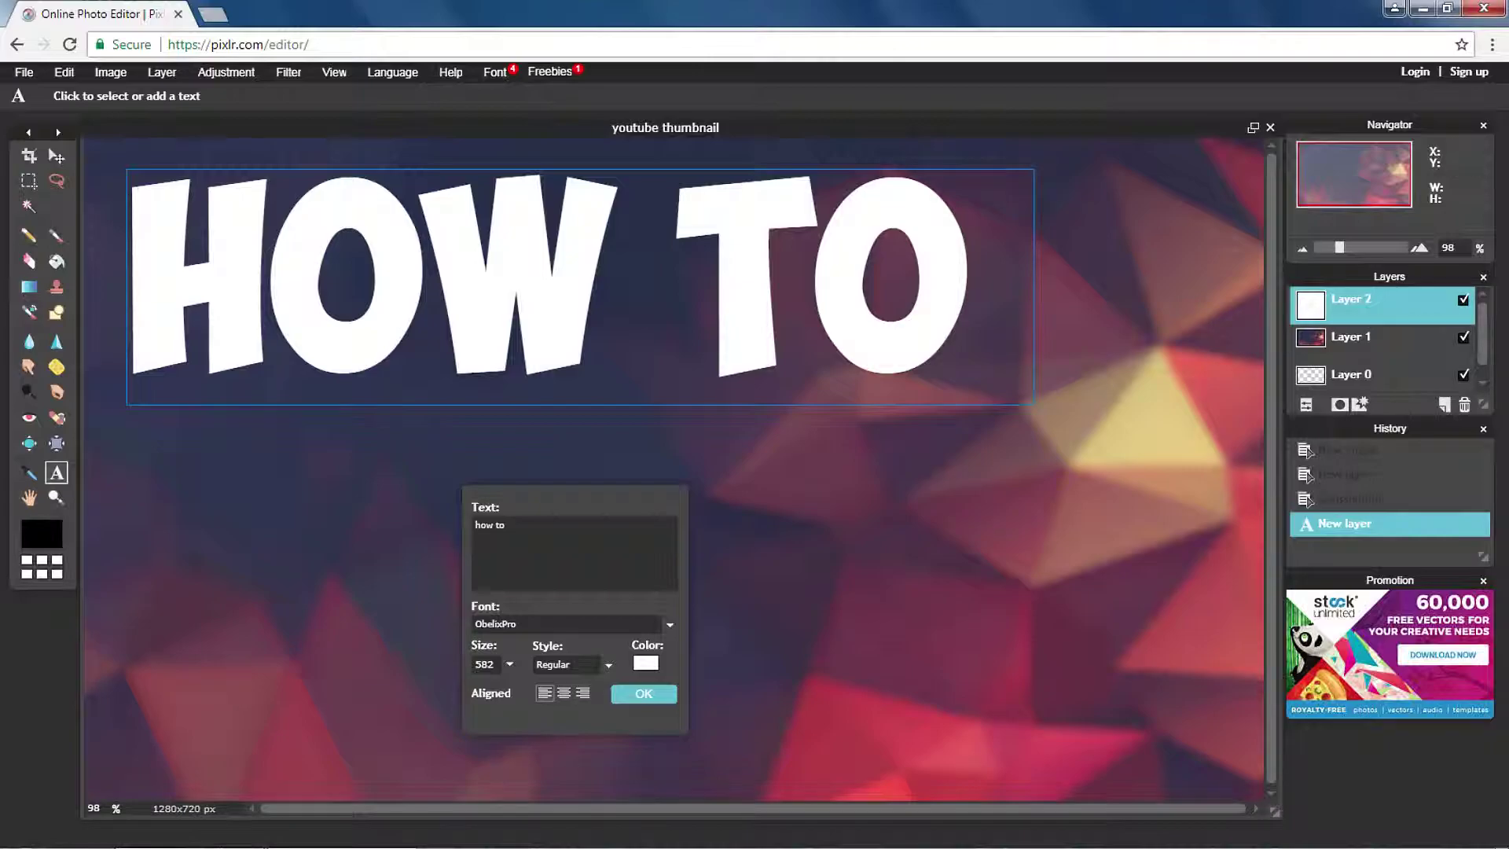
pyautogui.click(509, 664)
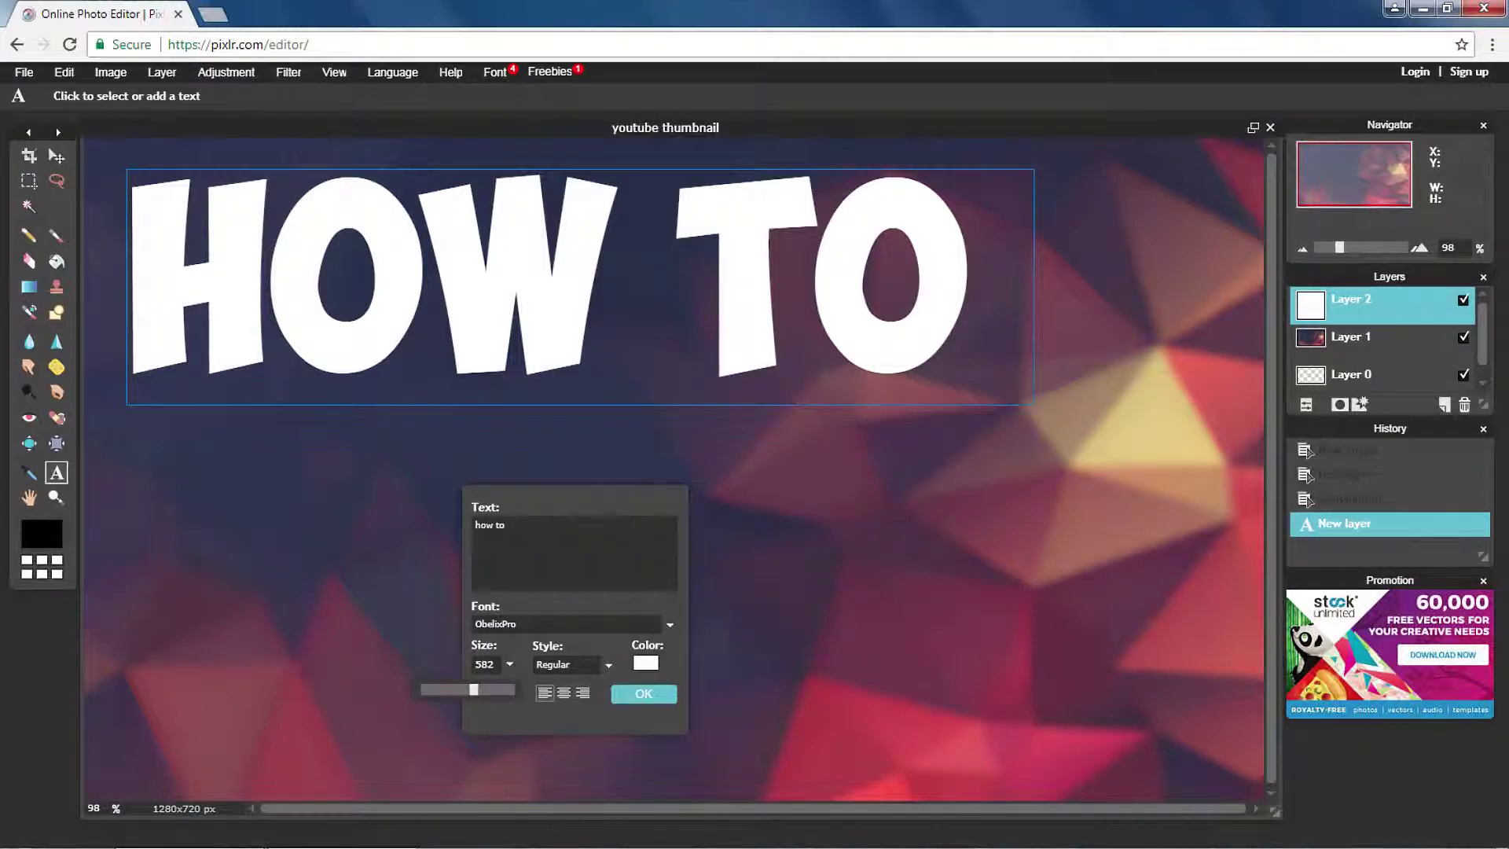
pyautogui.moveTo(473, 689)
pyautogui.mouseDown()
pyautogui.moveTo(497, 689)
pyautogui.moveTo(449, 689)
pyautogui.mouseUp()
pyautogui.moveTo(986, 307); pyautogui.dragTo(966, 308)
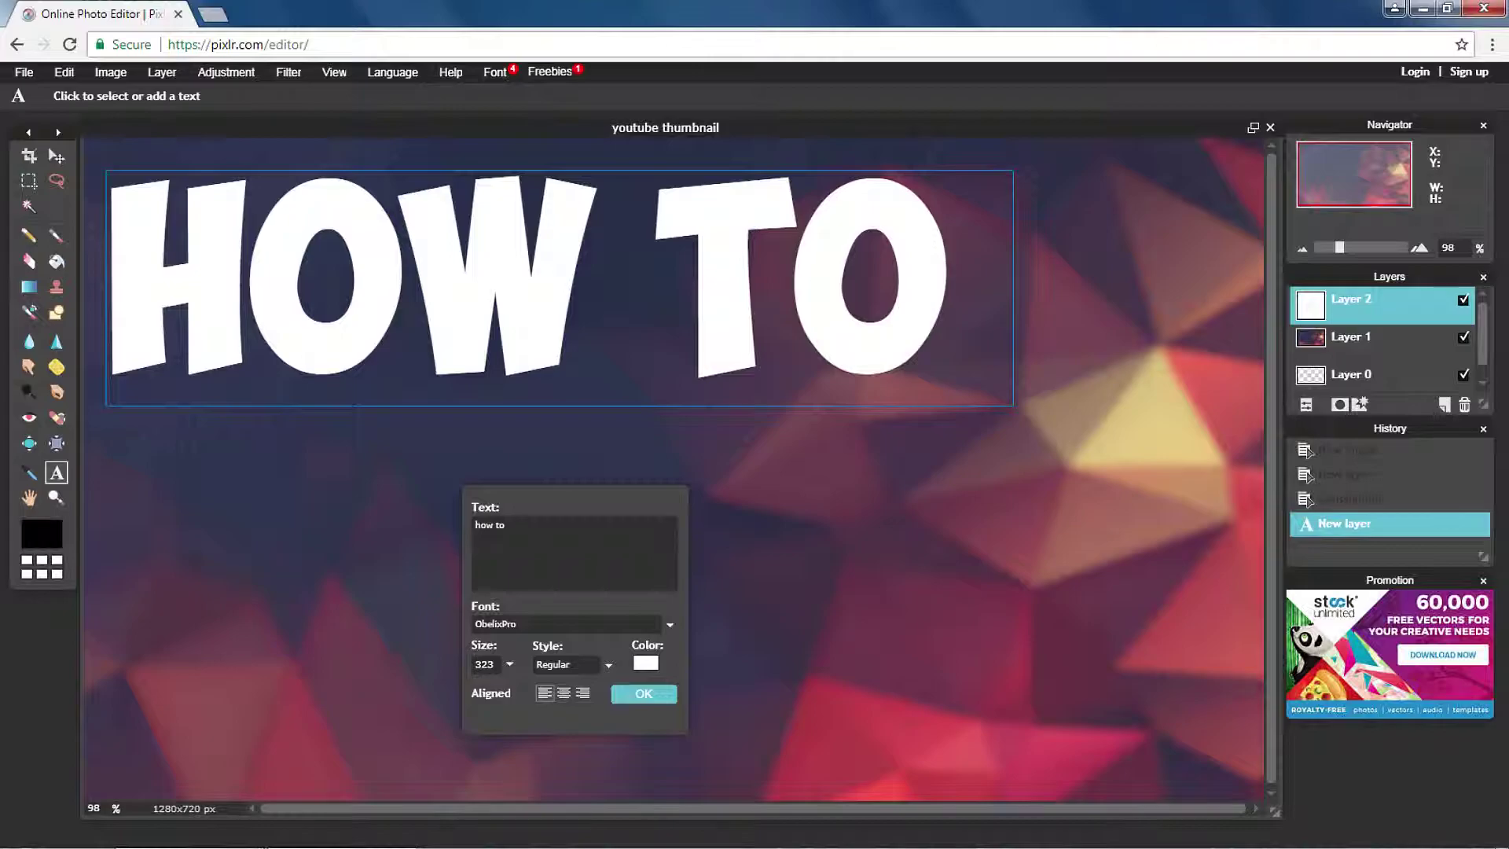
# Add 'make a', 'thumbnail' and 'for free' on new lines below HOW TO, fixing typos.
pyautogui.press('Return')
pyautogui.write('rrt')
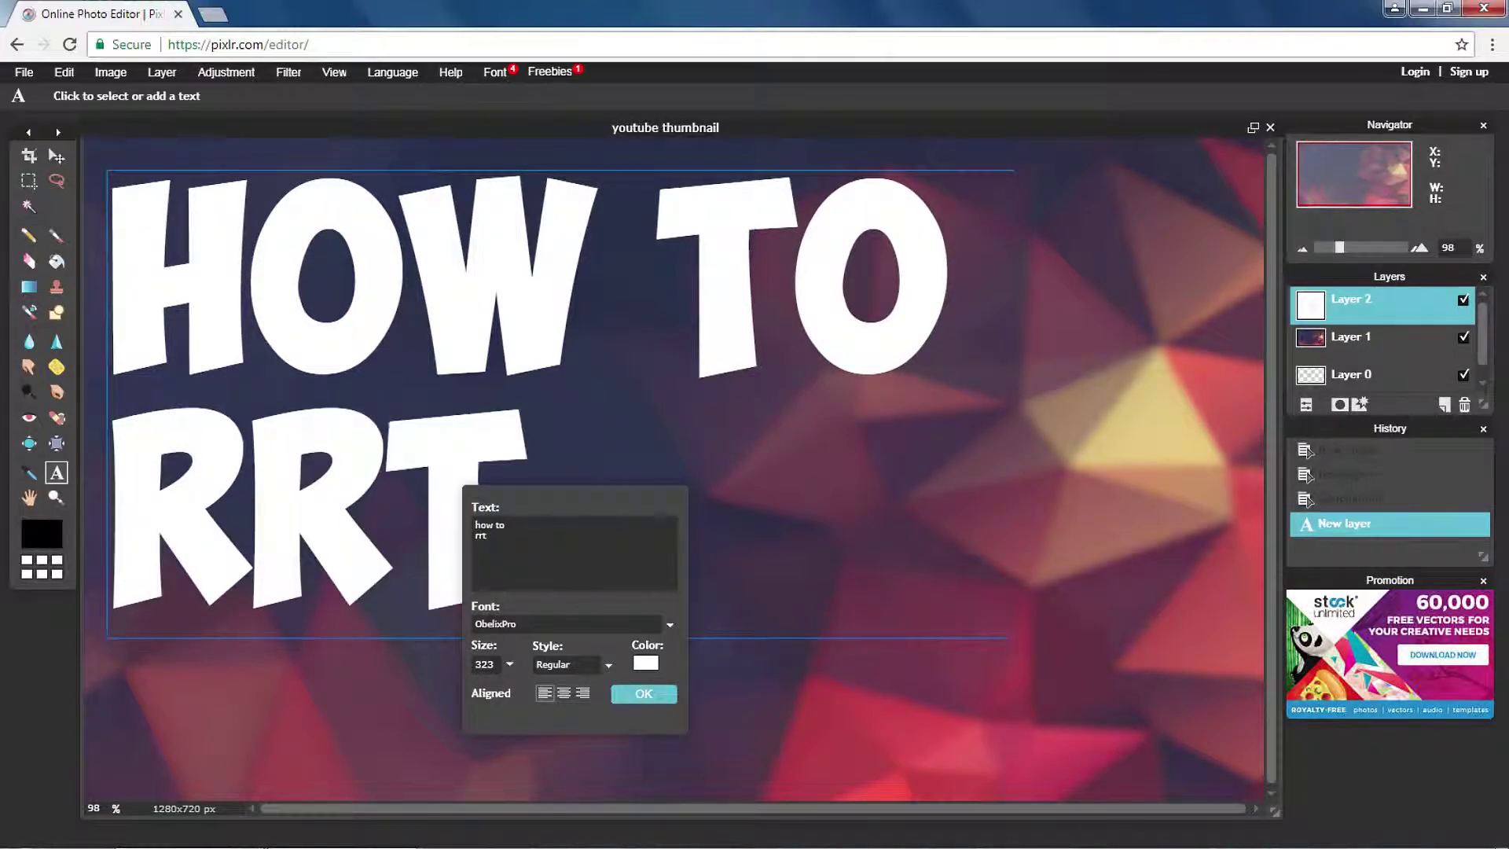
pyautogui.press('BackSpace')
pyautogui.press('BackSpace')
pyautogui.press('BackSpace')
pyautogui.press('BackSpace')
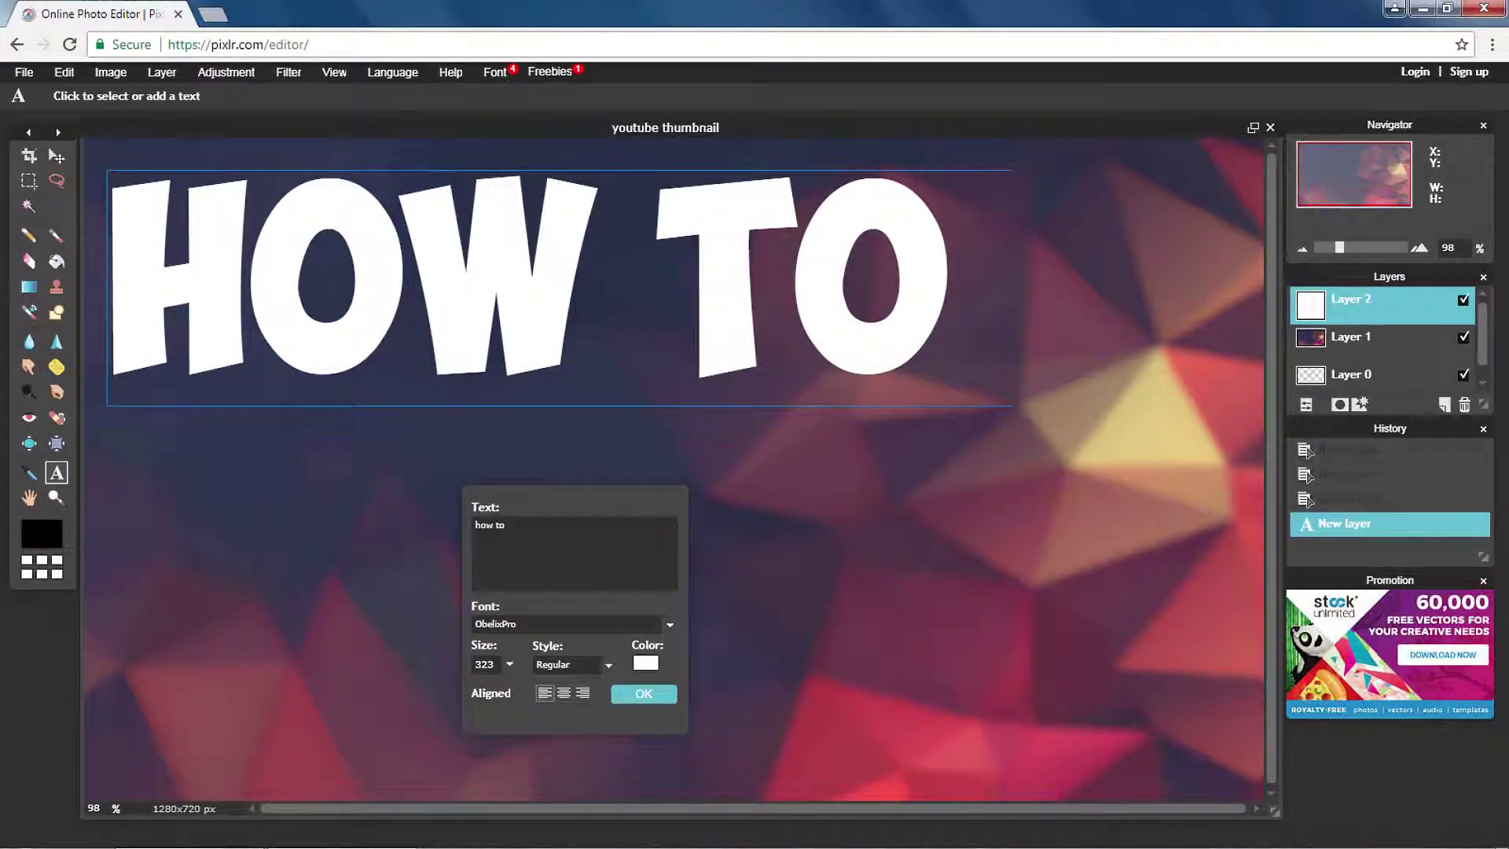
pyautogui.write('mak')
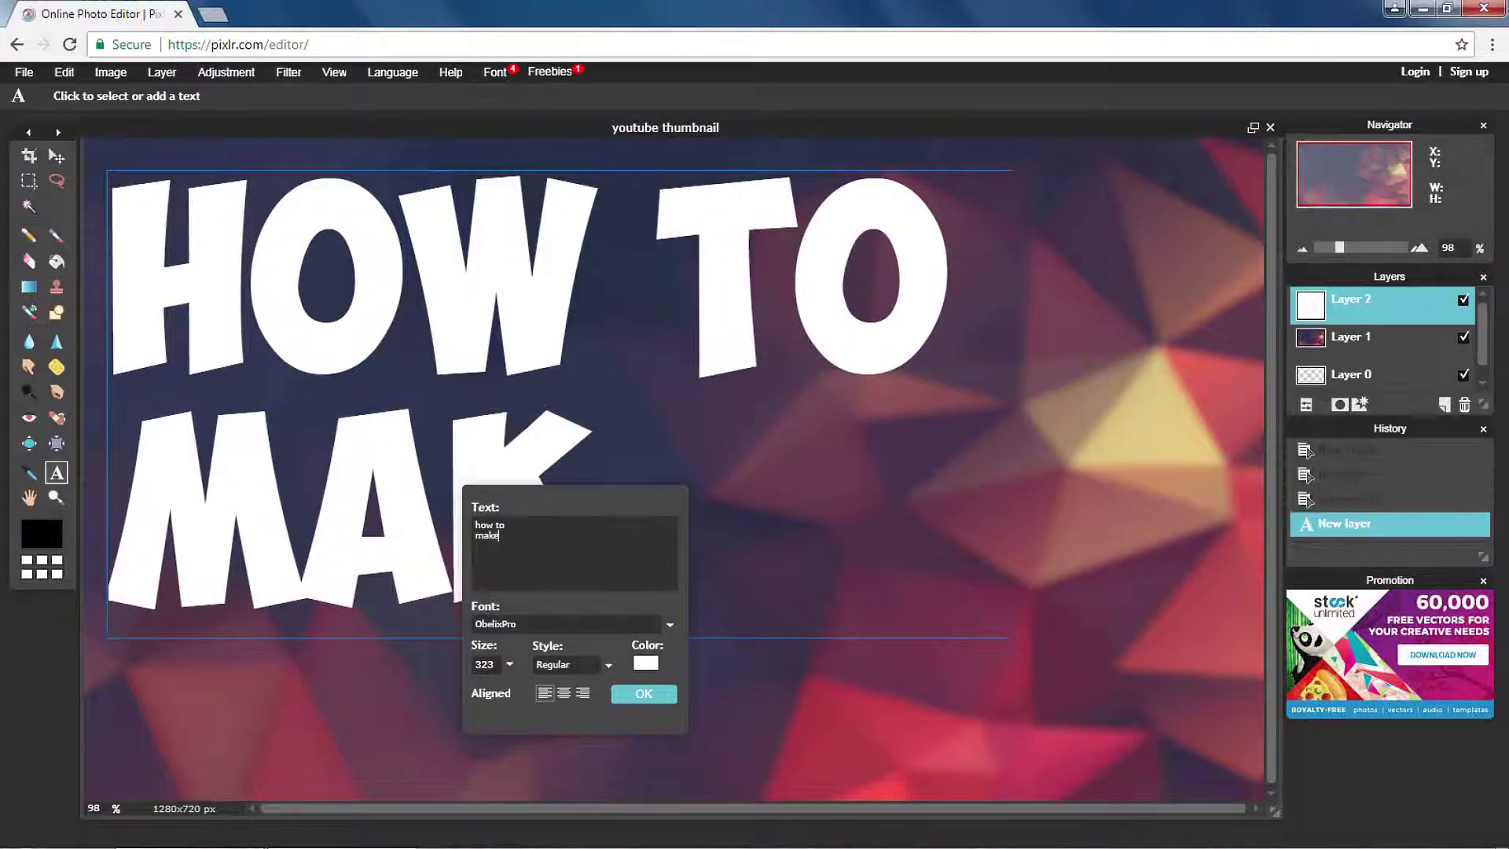
pyautogui.write('e a')
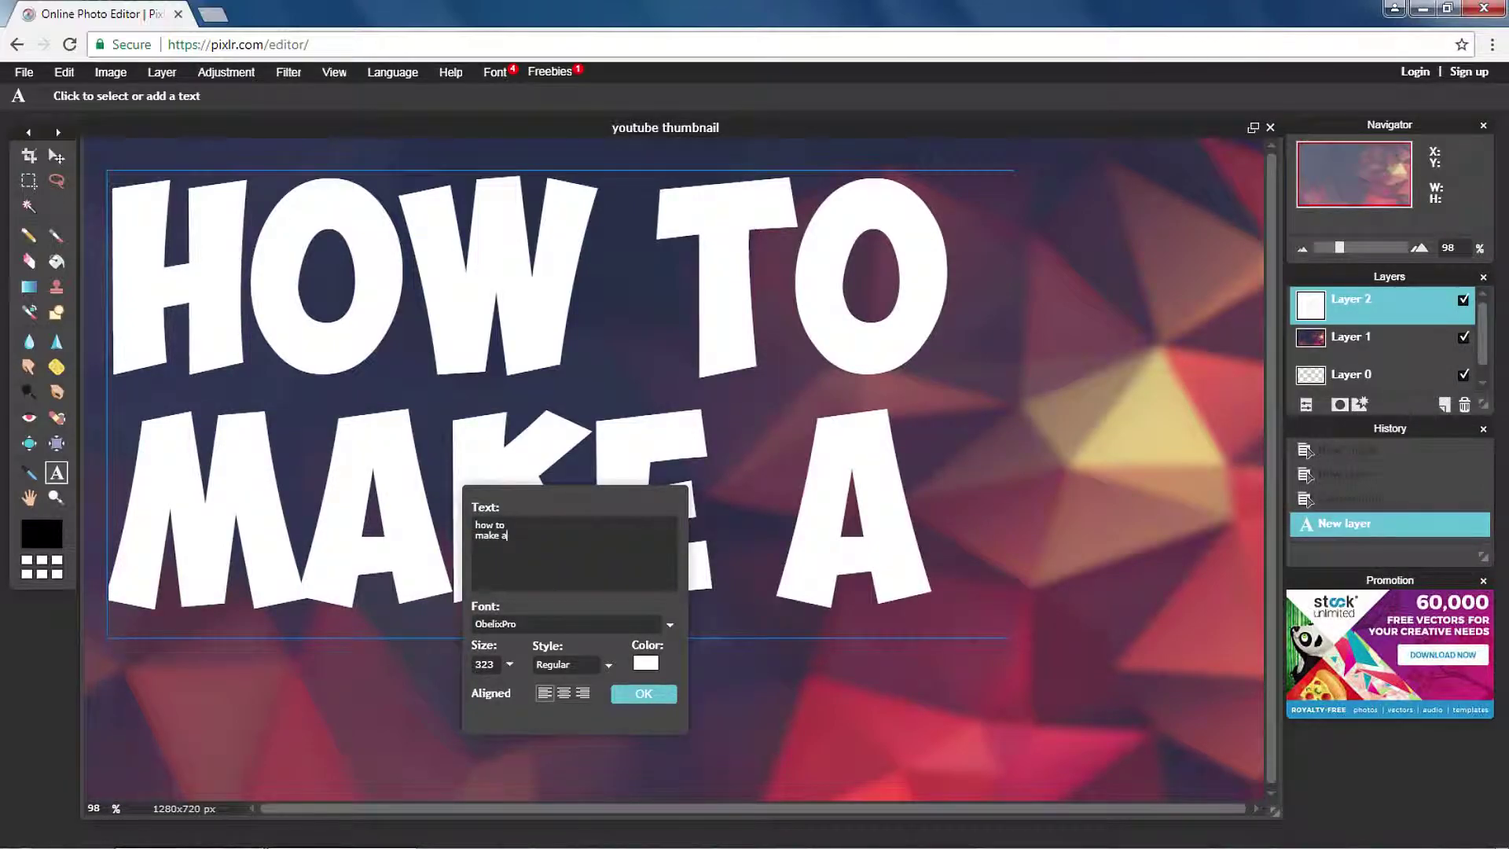
pyautogui.write(' f')
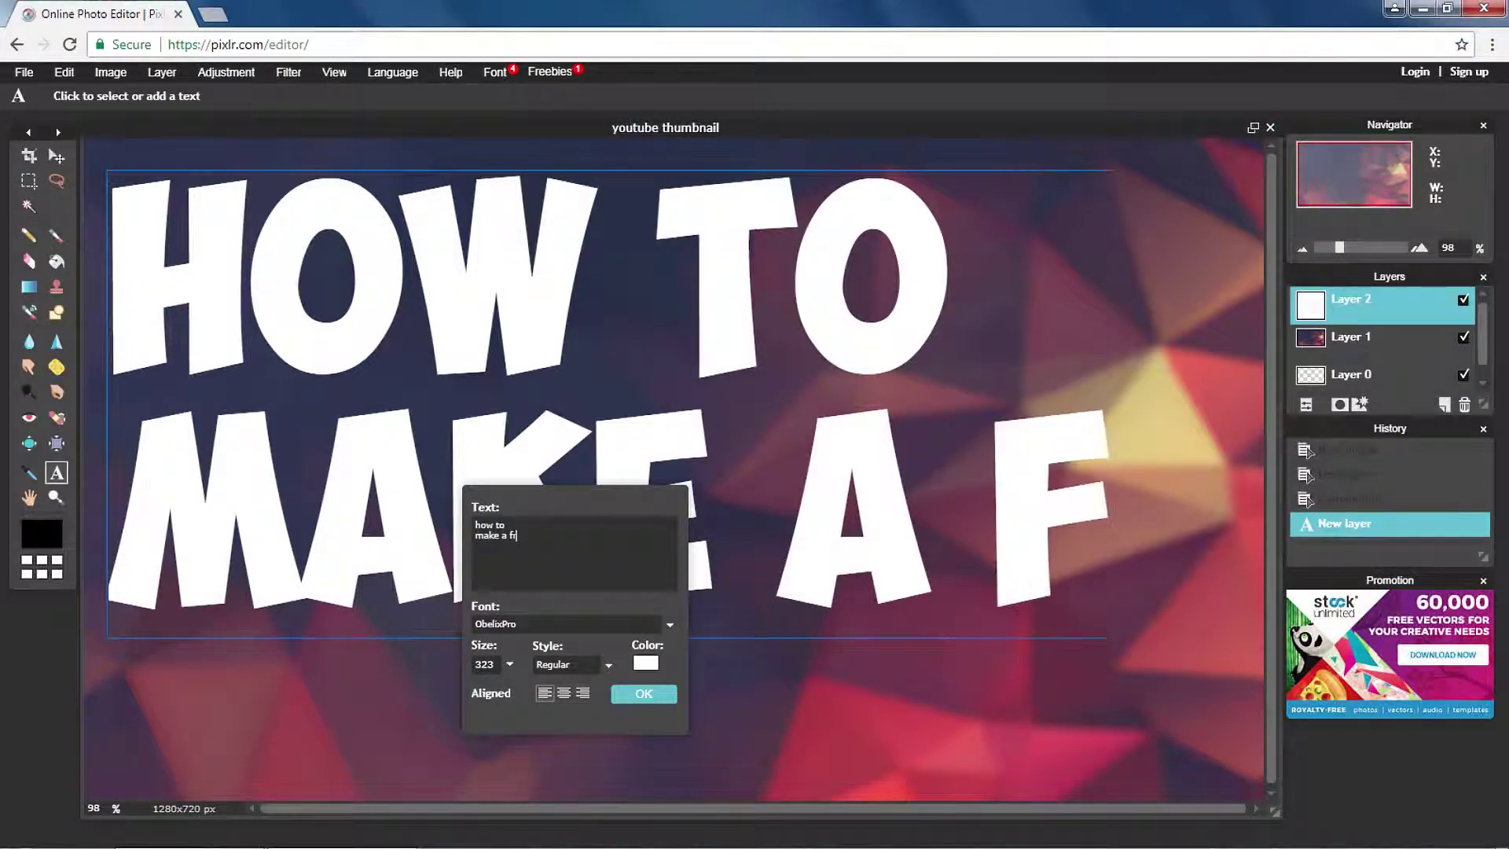
pyautogui.write('r')
pyautogui.press('BackSpace')
pyautogui.press('BackSpace')
pyautogui.press('Return')
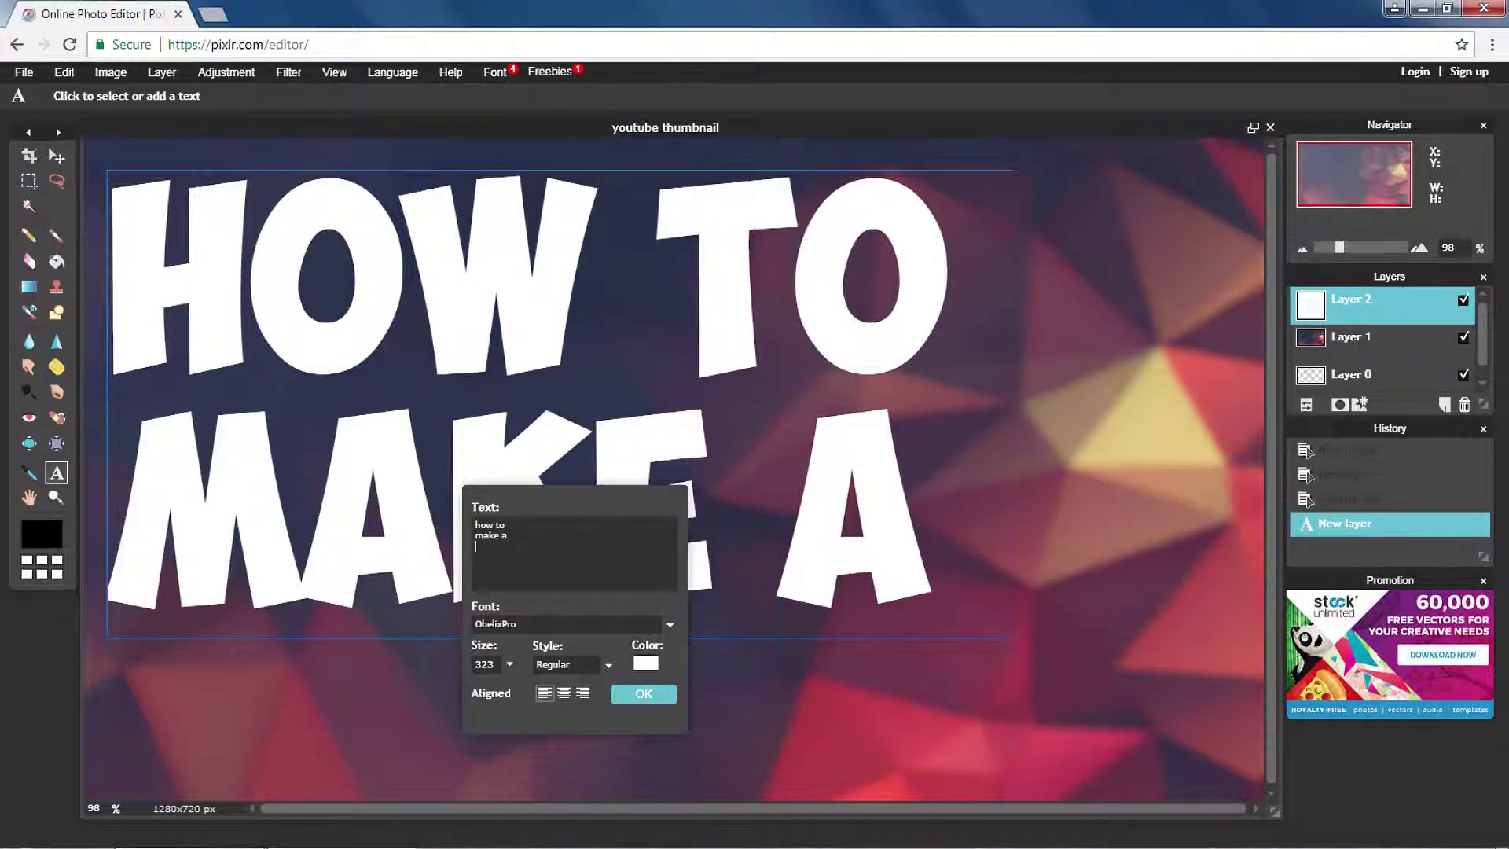
pyautogui.write('th')
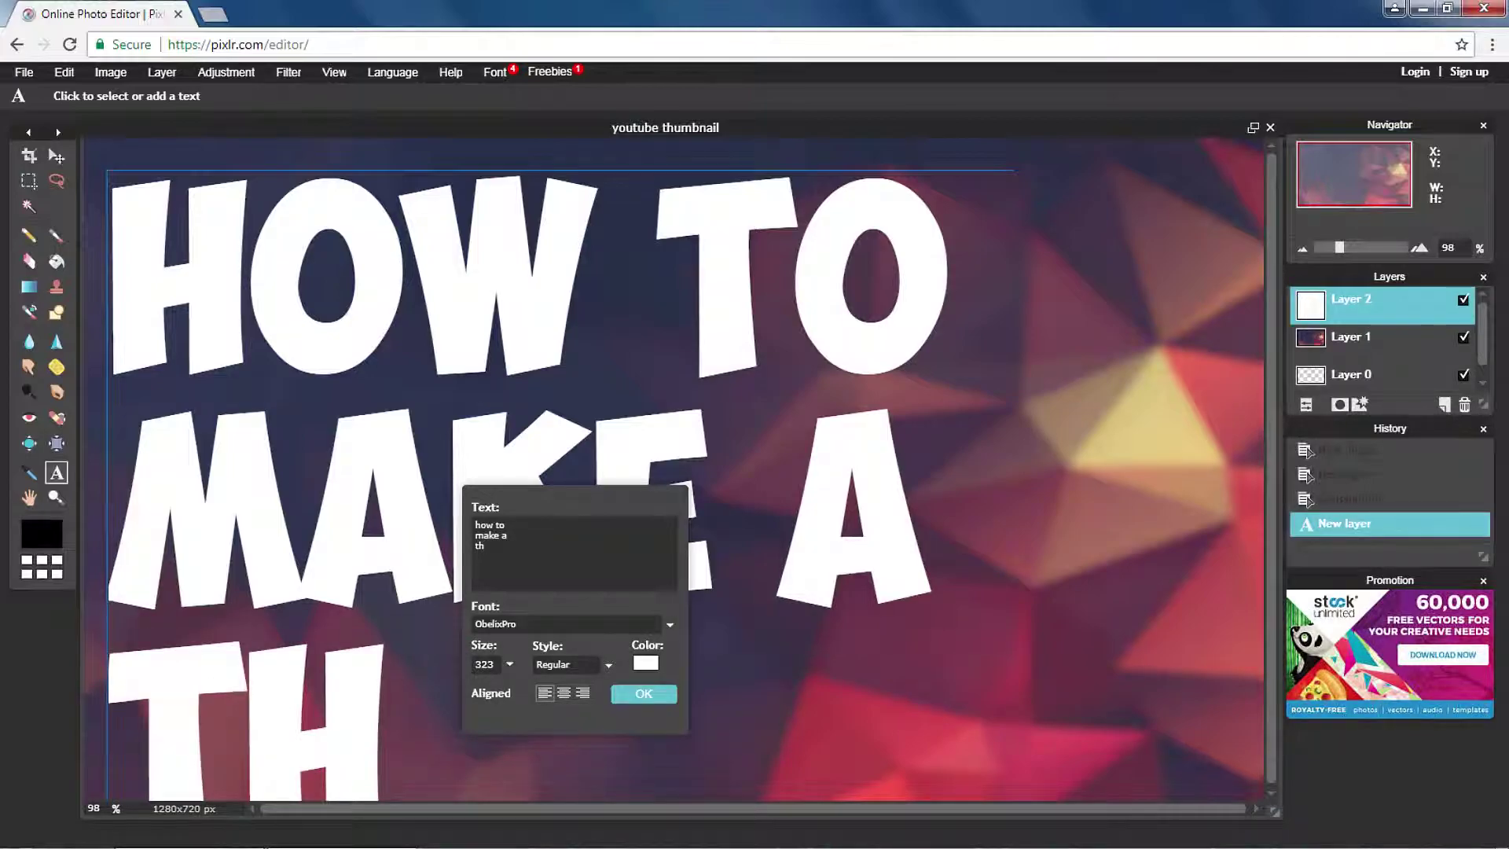
pyautogui.press('BackSpace')
pyautogui.press('BackSpace')
pyautogui.write('thumbnail fo')
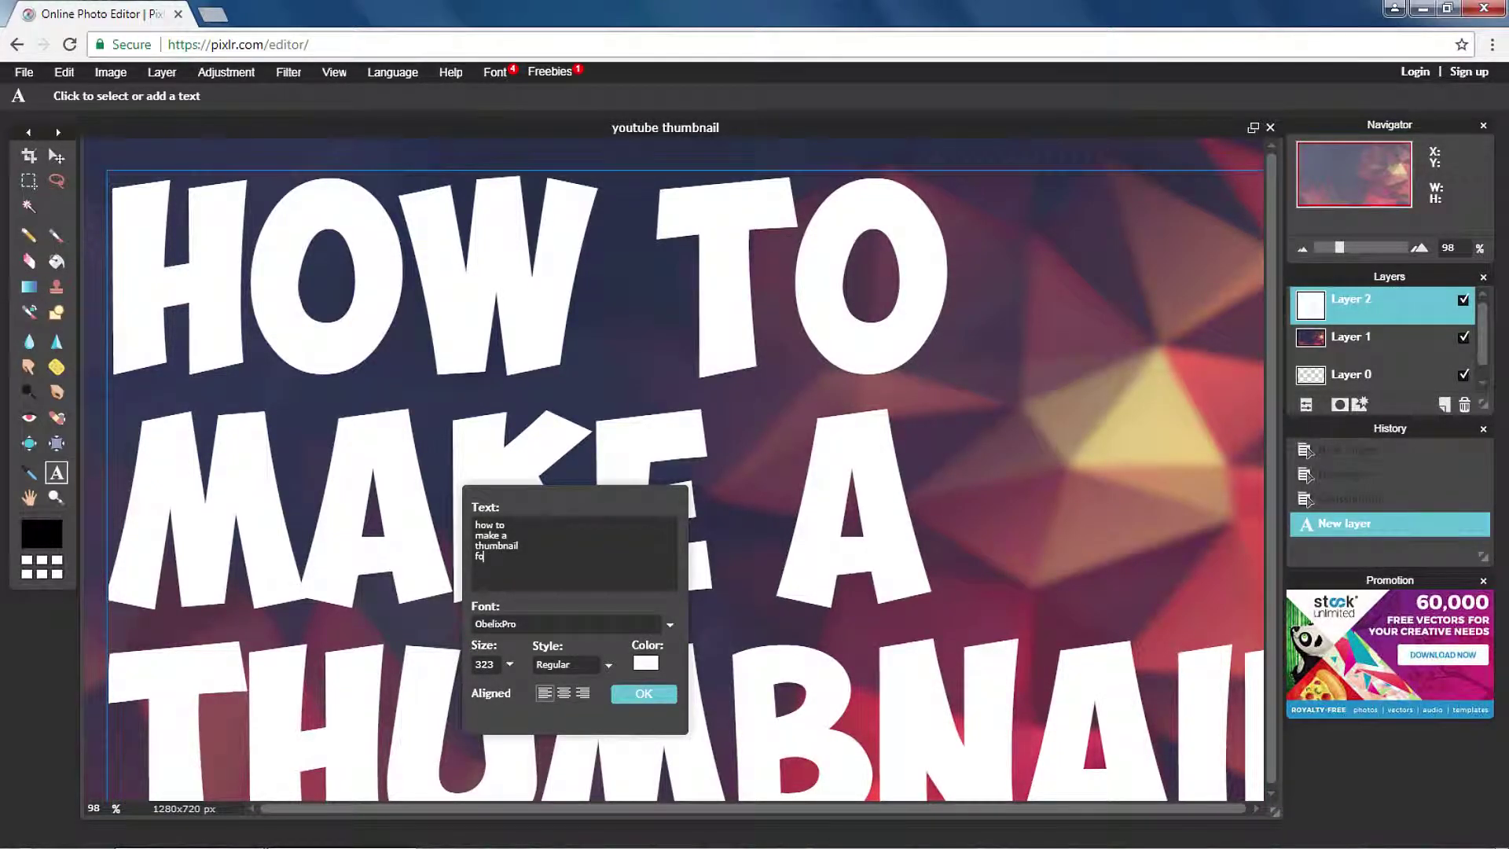
pyautogui.write('r')
pyautogui.press('BackSpace')
pyautogui.write('ree')
# Select all title text, reduce its size to 134 and commit it.
pyautogui.hotkey('ctrl', 'a')
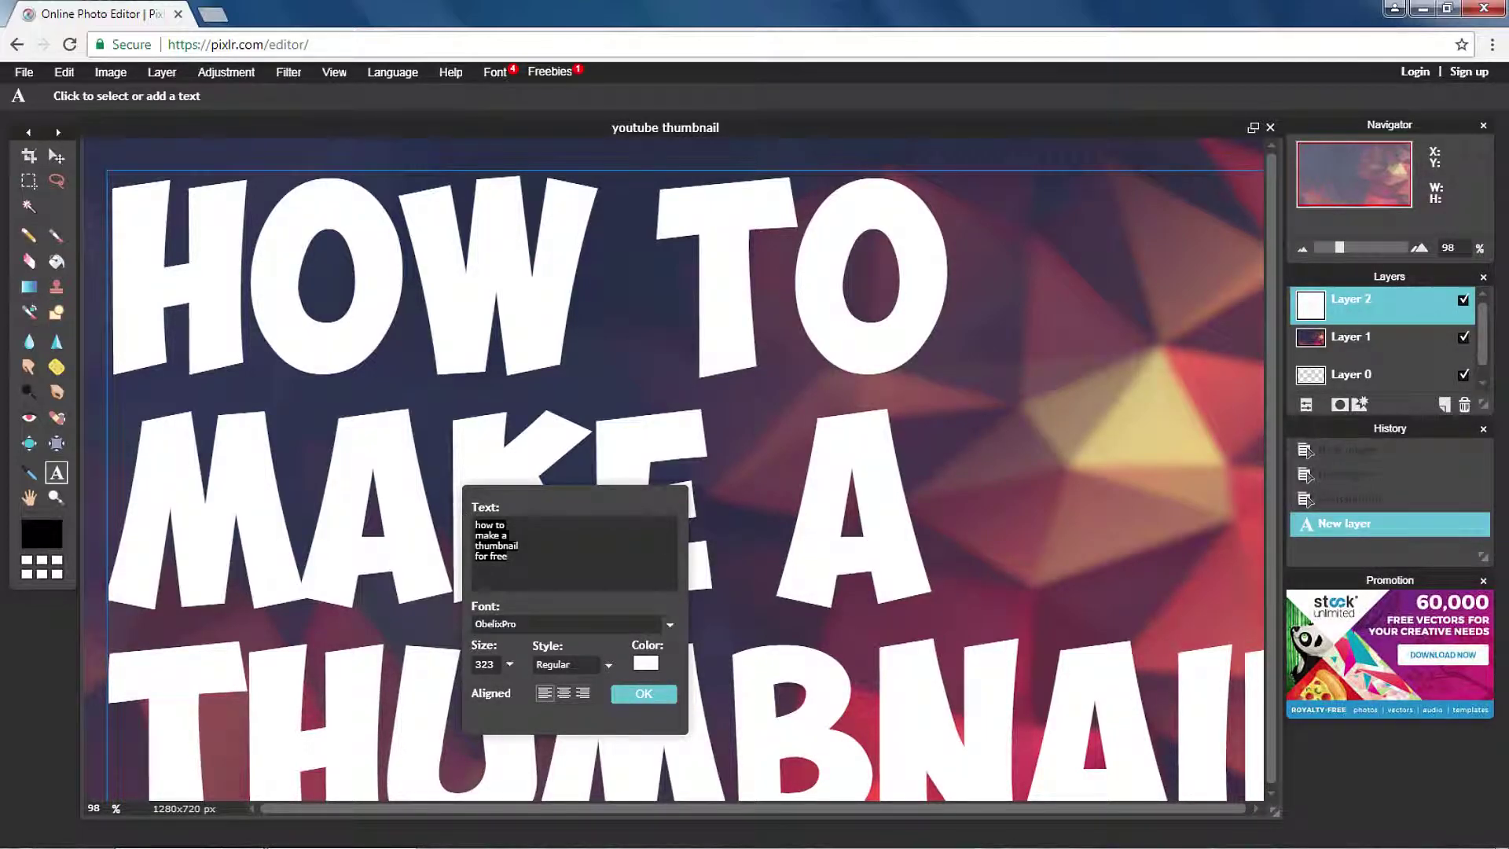
pyautogui.click(509, 664)
pyautogui.moveTo(449, 689); pyautogui.dragTo(431, 689)
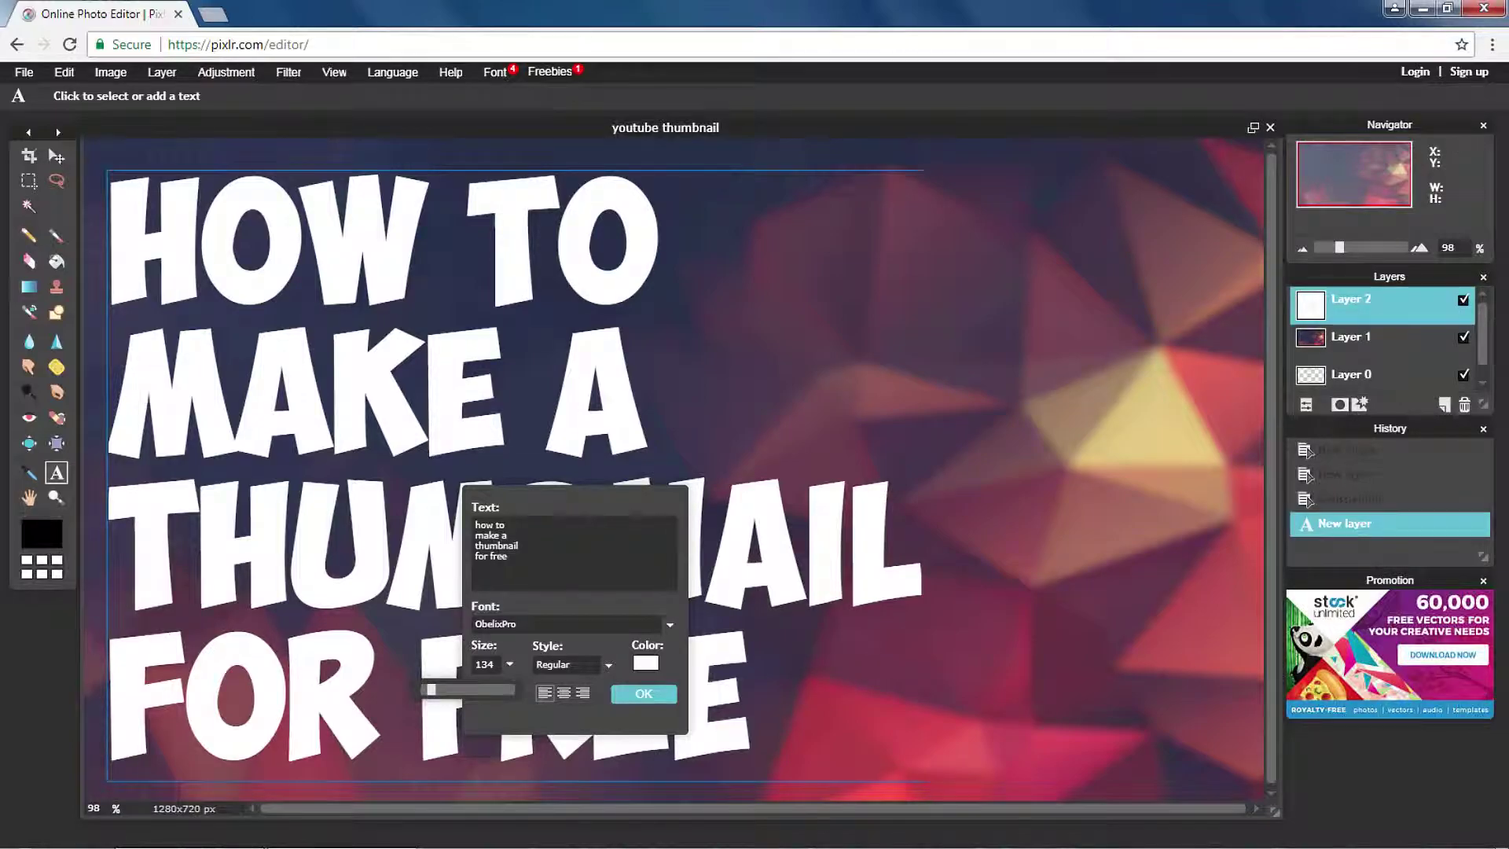
pyautogui.click(643, 693)
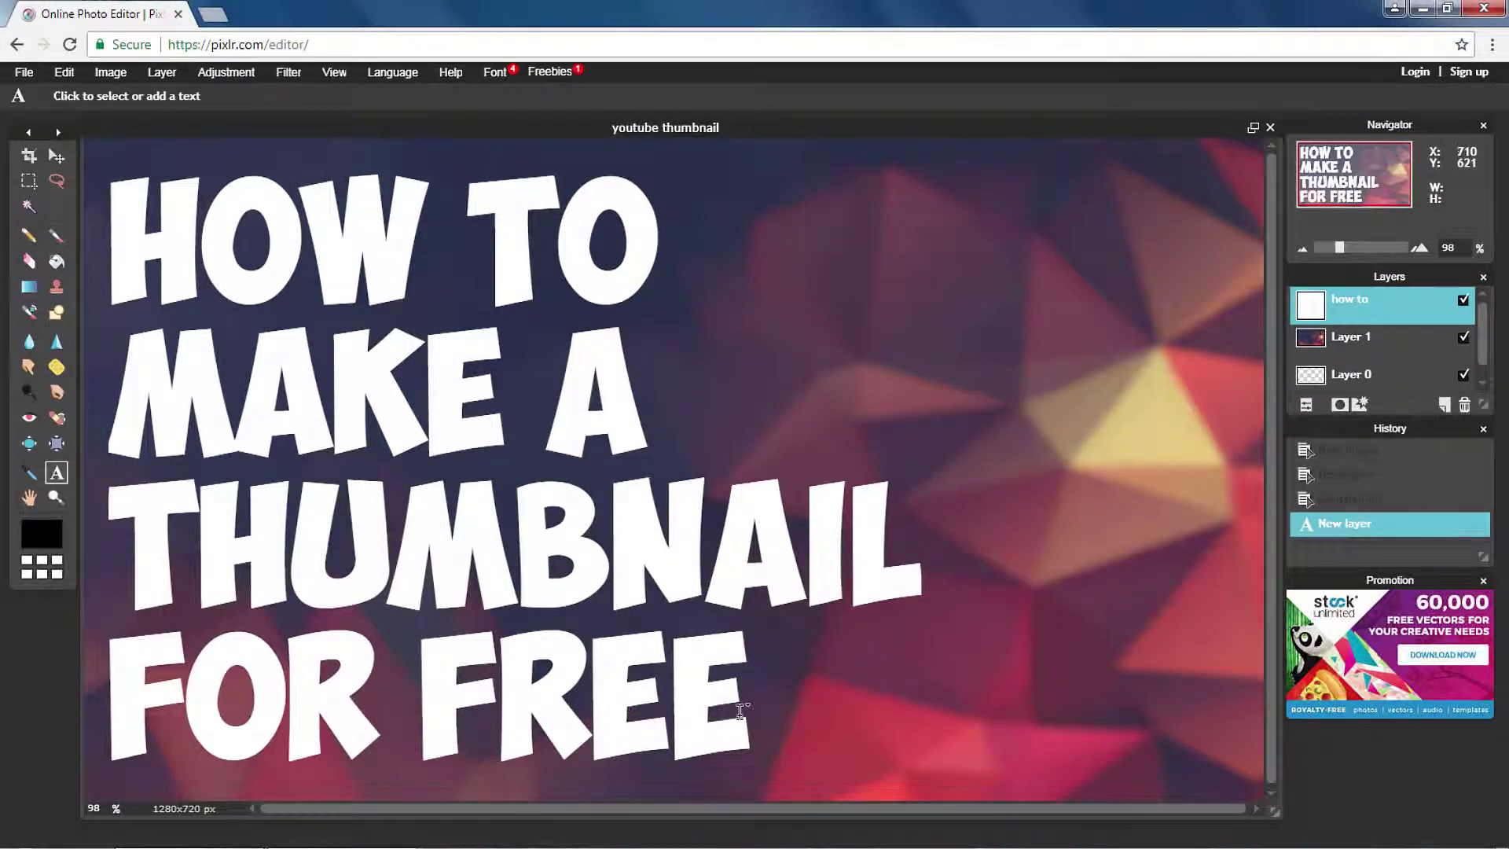
# Reopen the title text and set its colour to fcfcfc.
pyautogui.click(417, 667)
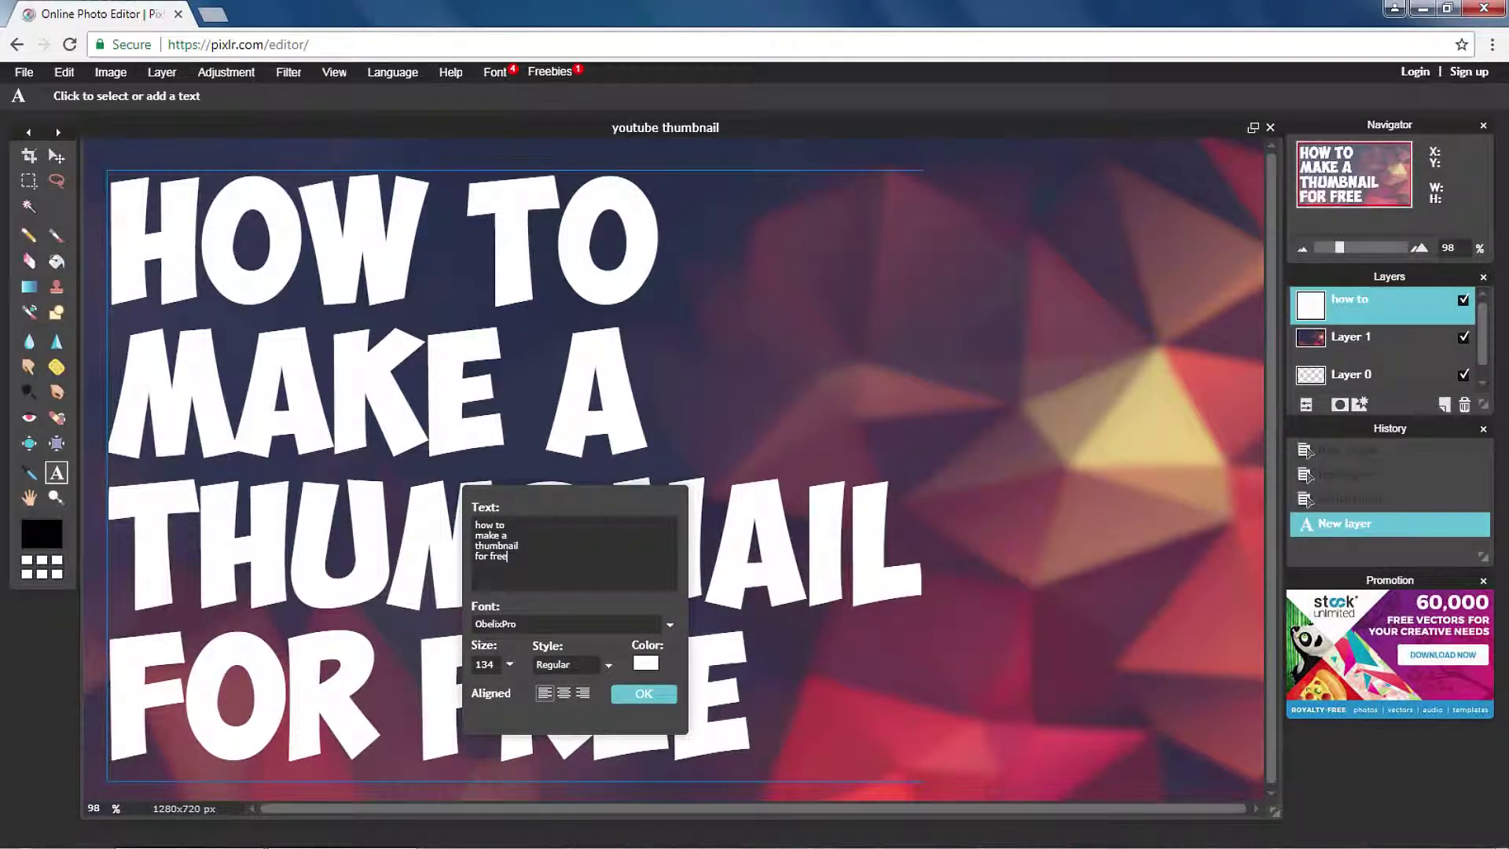
pyautogui.click(645, 662)
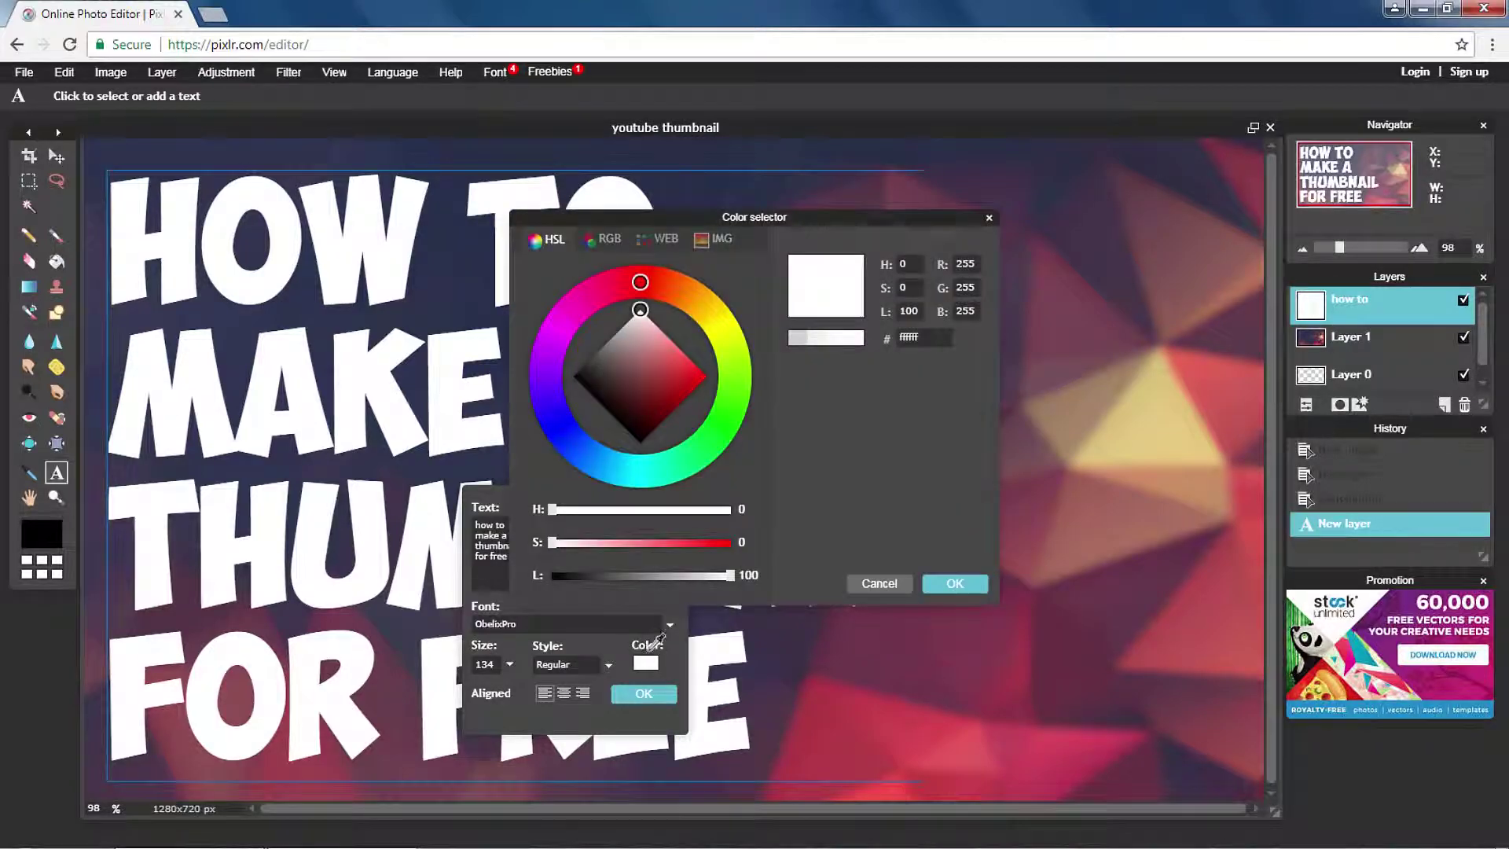
pyautogui.moveTo(729, 343); pyautogui.dragTo(640, 309)
pyautogui.click(706, 376)
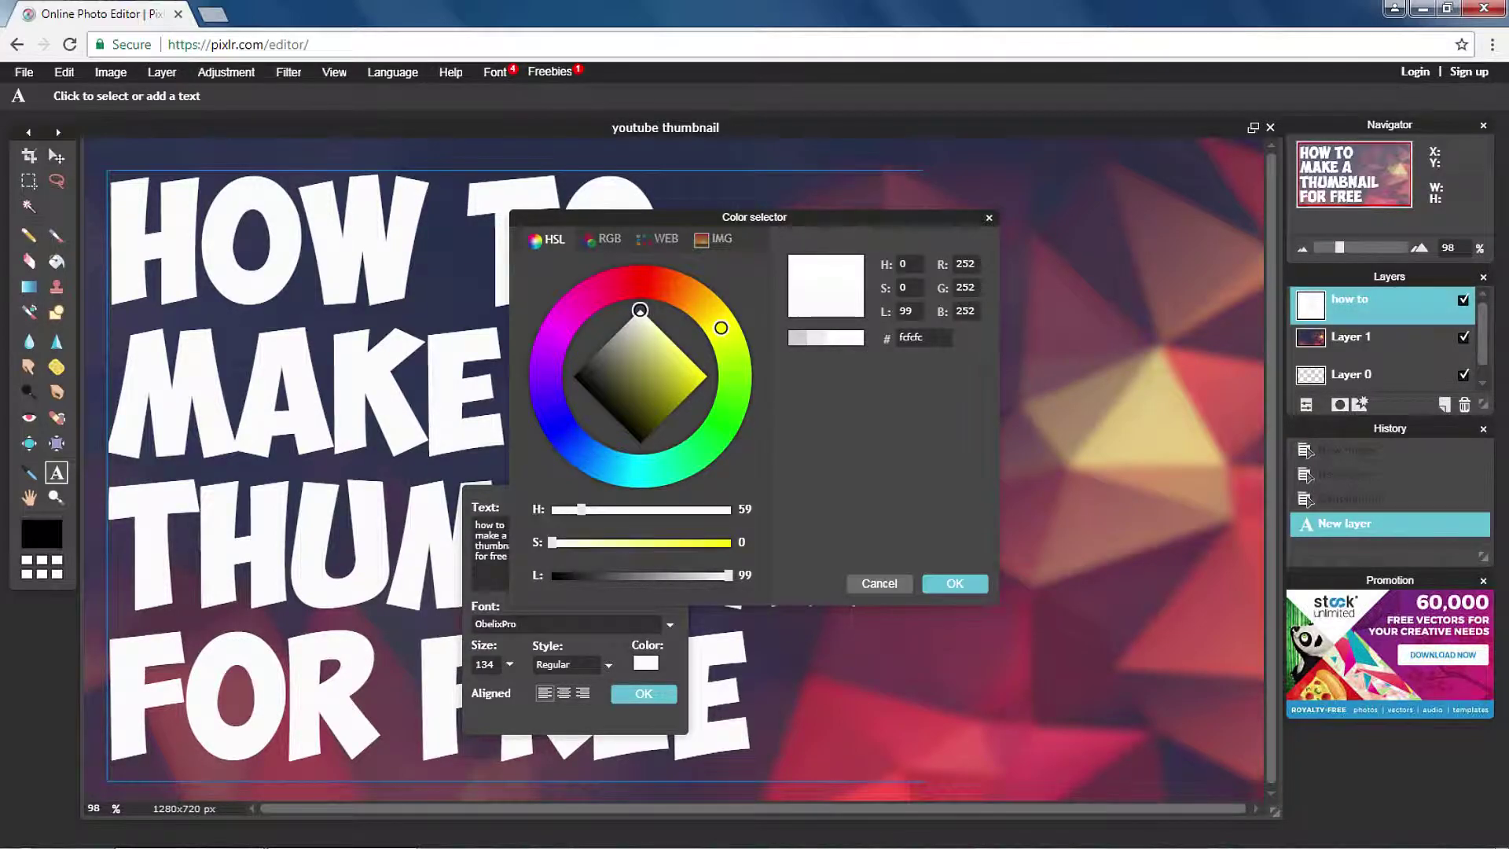
pyautogui.click(955, 583)
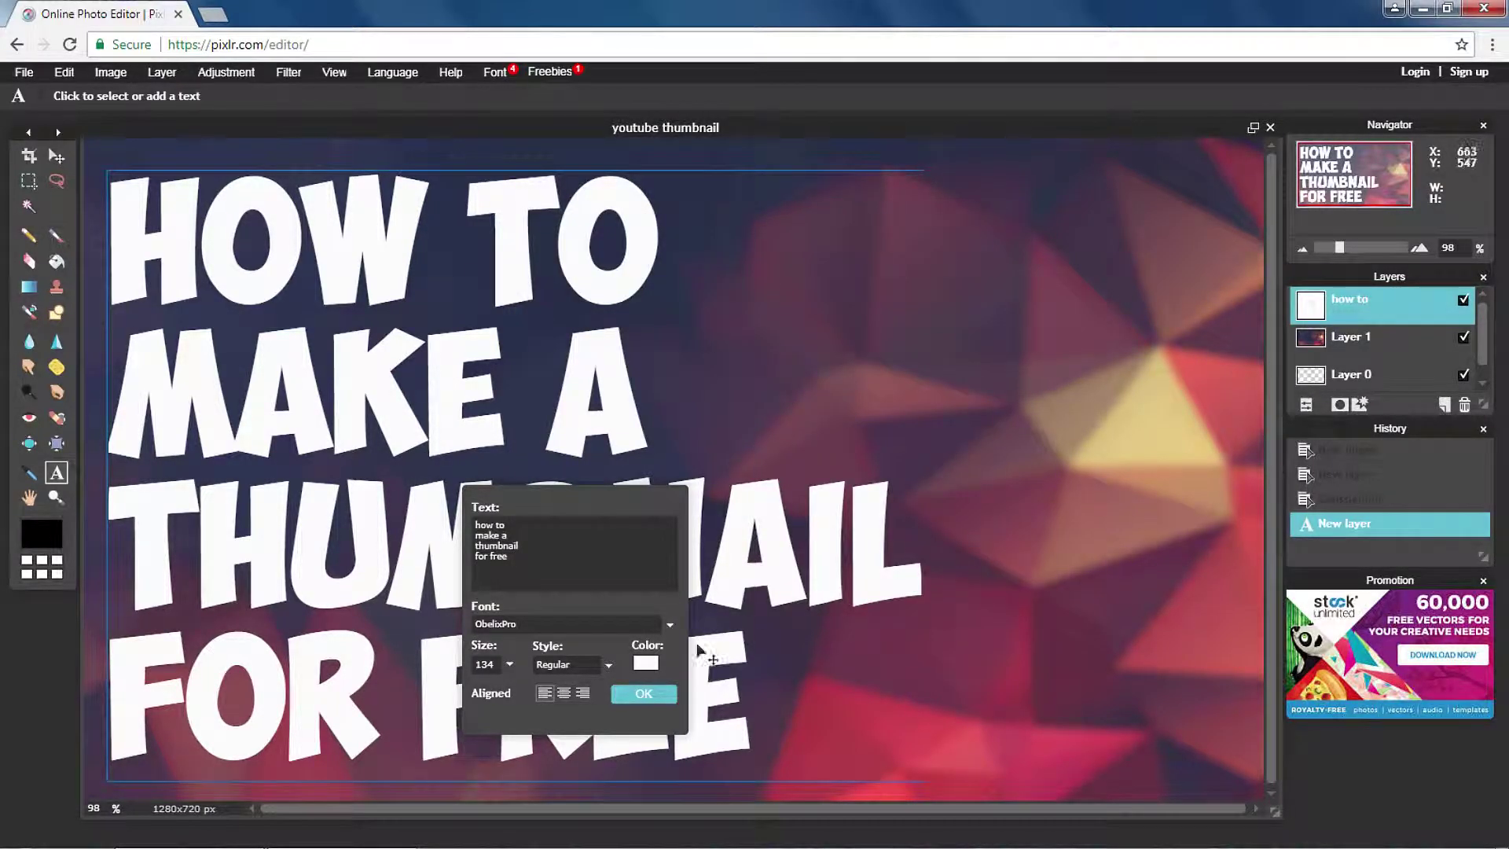
pyautogui.click(659, 692)
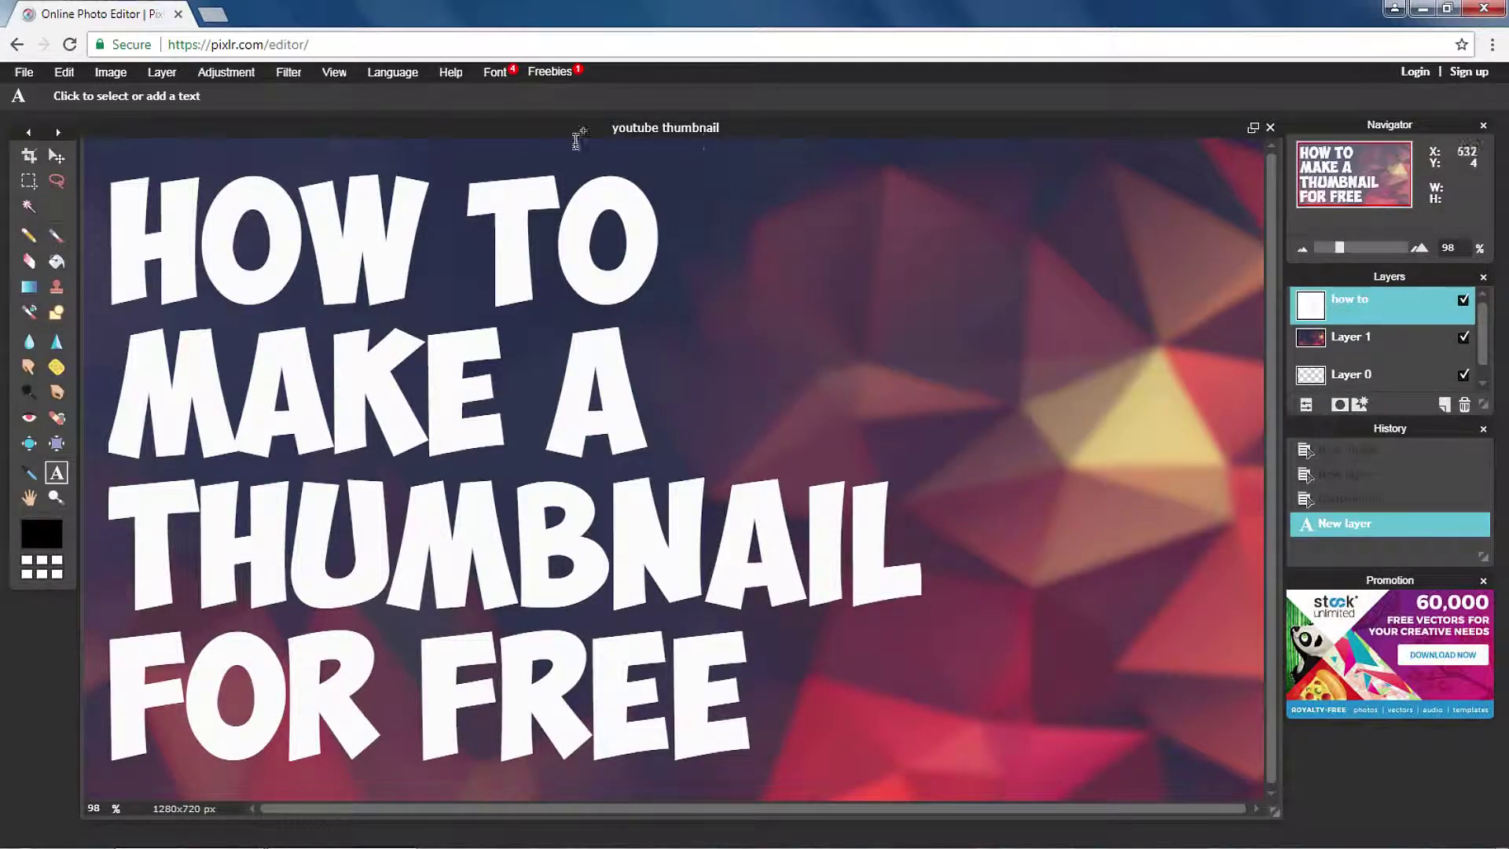
# Add the YouTube logo on a new layer, shrunk, tilted clockwise and moved top right.
pyautogui.click(162, 72)
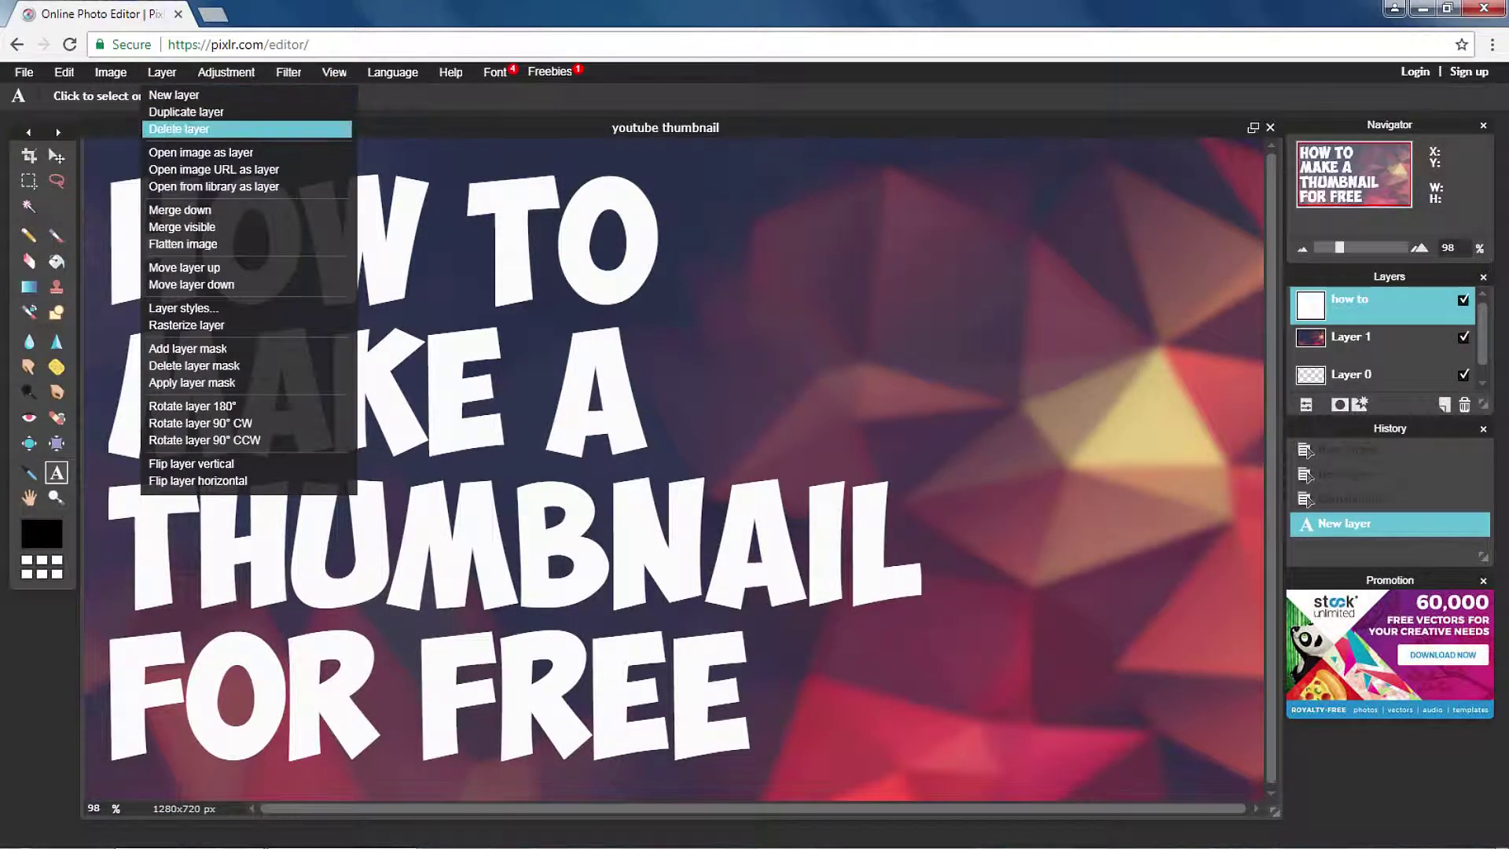
pyautogui.click(186, 156)
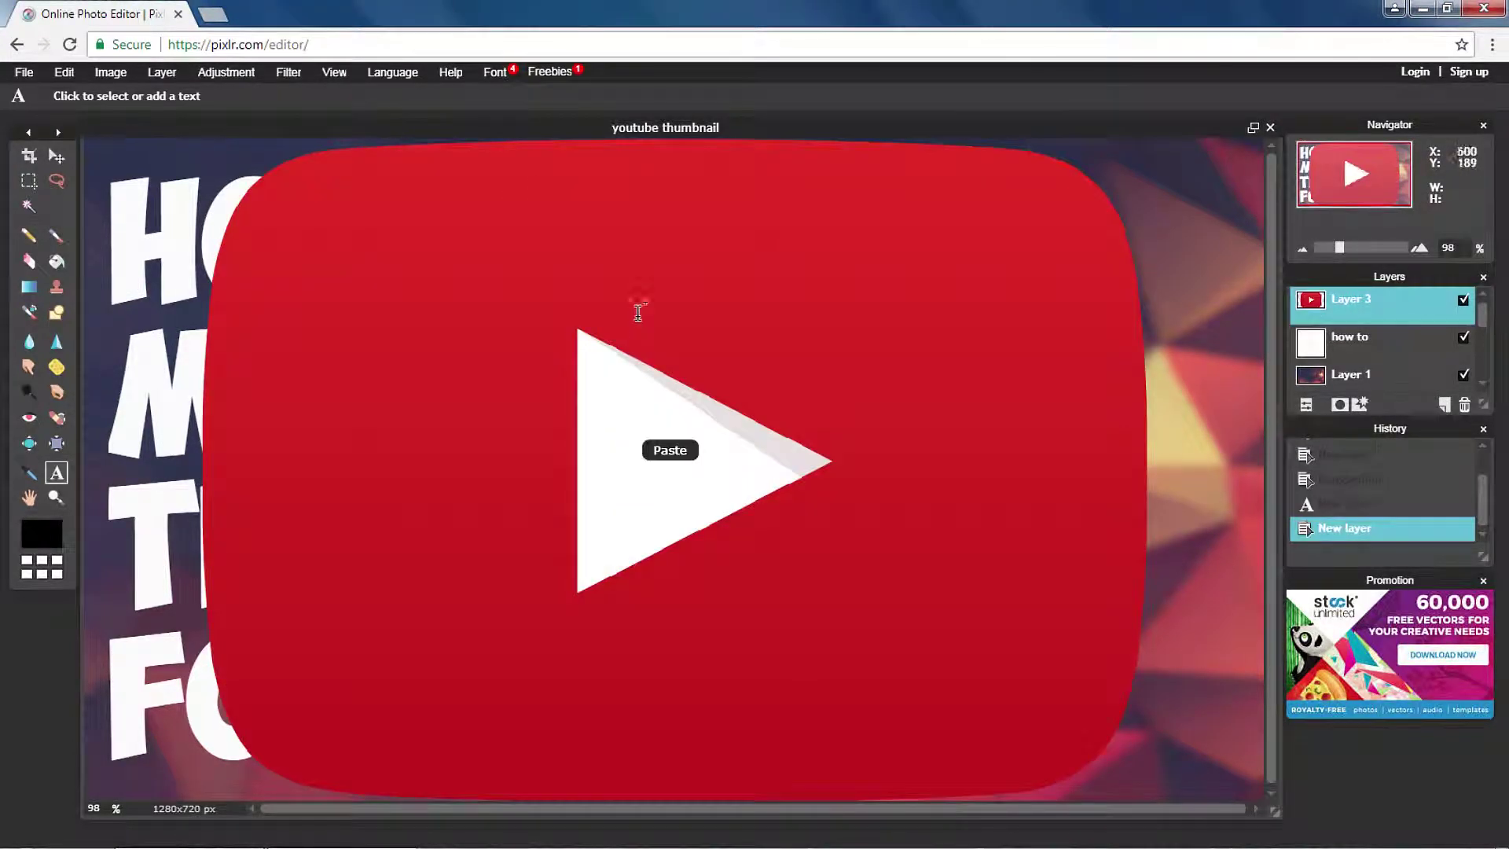
pyautogui.click(63, 72)
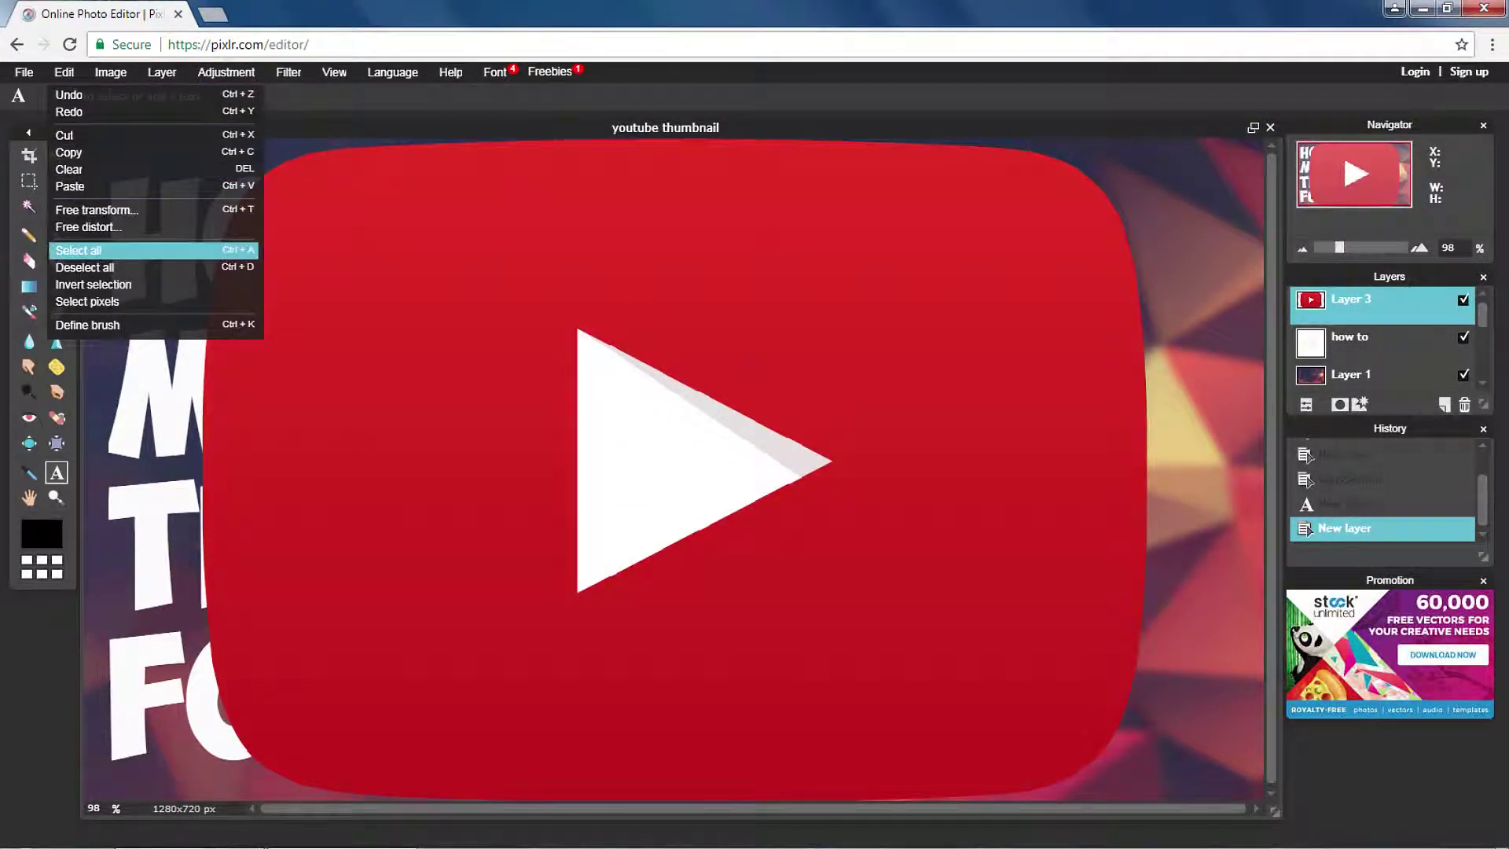
pyautogui.click(87, 212)
pyautogui.moveTo(202, 139)
pyautogui.mouseDown()
pyautogui.moveTo(364, 270)
pyautogui.moveTo(351, 237)
pyautogui.moveTo(287, 216)
pyautogui.mouseUp()
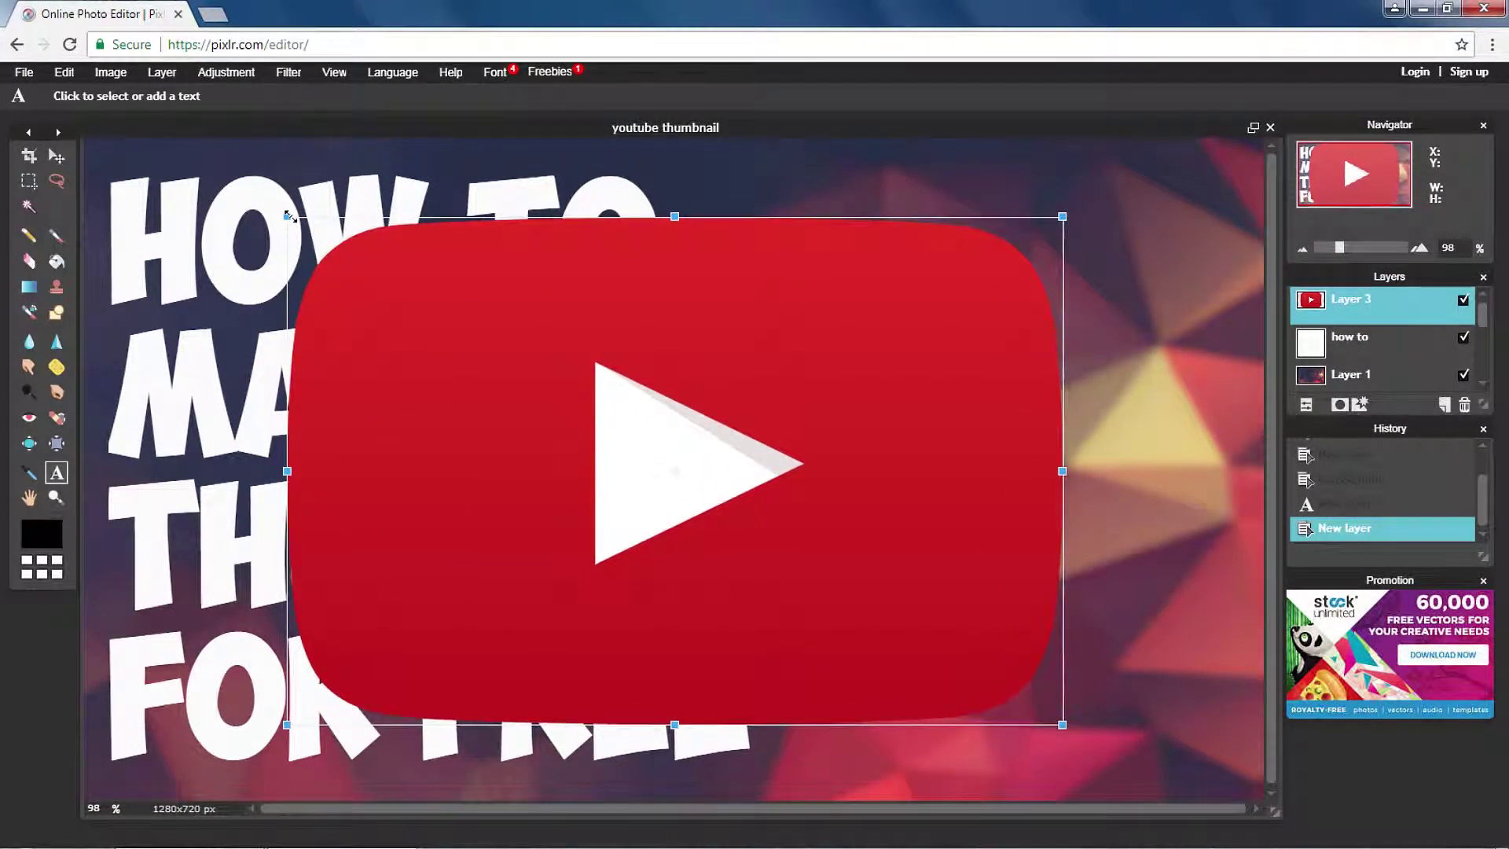
pyautogui.moveTo(1078, 200)
pyautogui.mouseDown()
pyautogui.moveTo(1105, 244)
pyautogui.moveTo(977, 316)
pyautogui.mouseUp()
pyautogui.moveTo(885, 411)
pyautogui.mouseDown()
pyautogui.moveTo(1136, 317)
pyautogui.moveTo(1245, 253)
pyautogui.moveTo(1162, 286)
pyautogui.moveTo(1177, 248)
pyautogui.moveTo(1156, 272)
pyautogui.mouseUp()
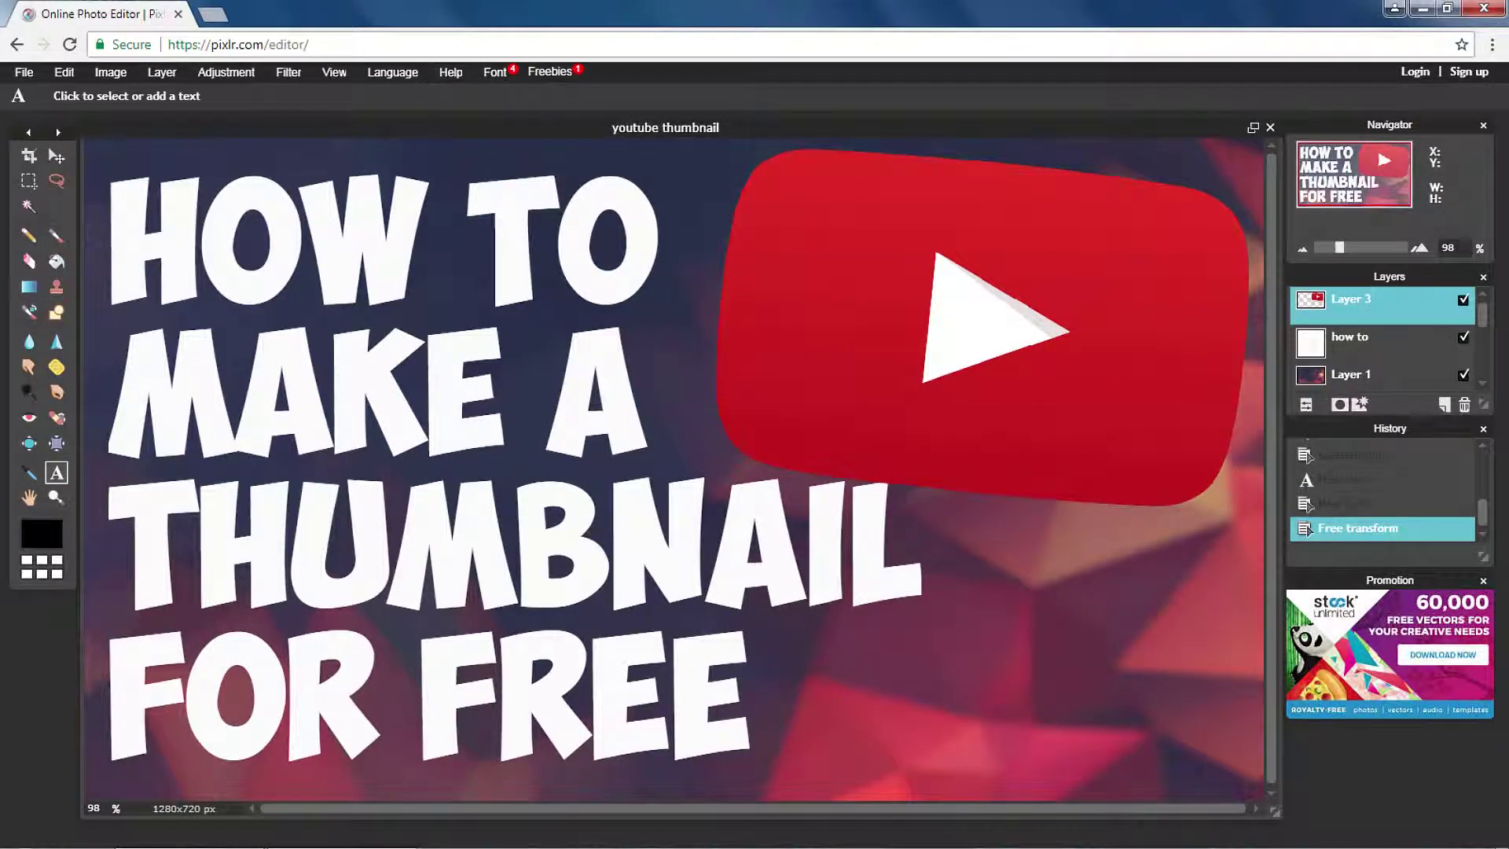
# Close the History and Promotion panels and move the 'how to' layer above the logo.
pyautogui.click(1483, 429)
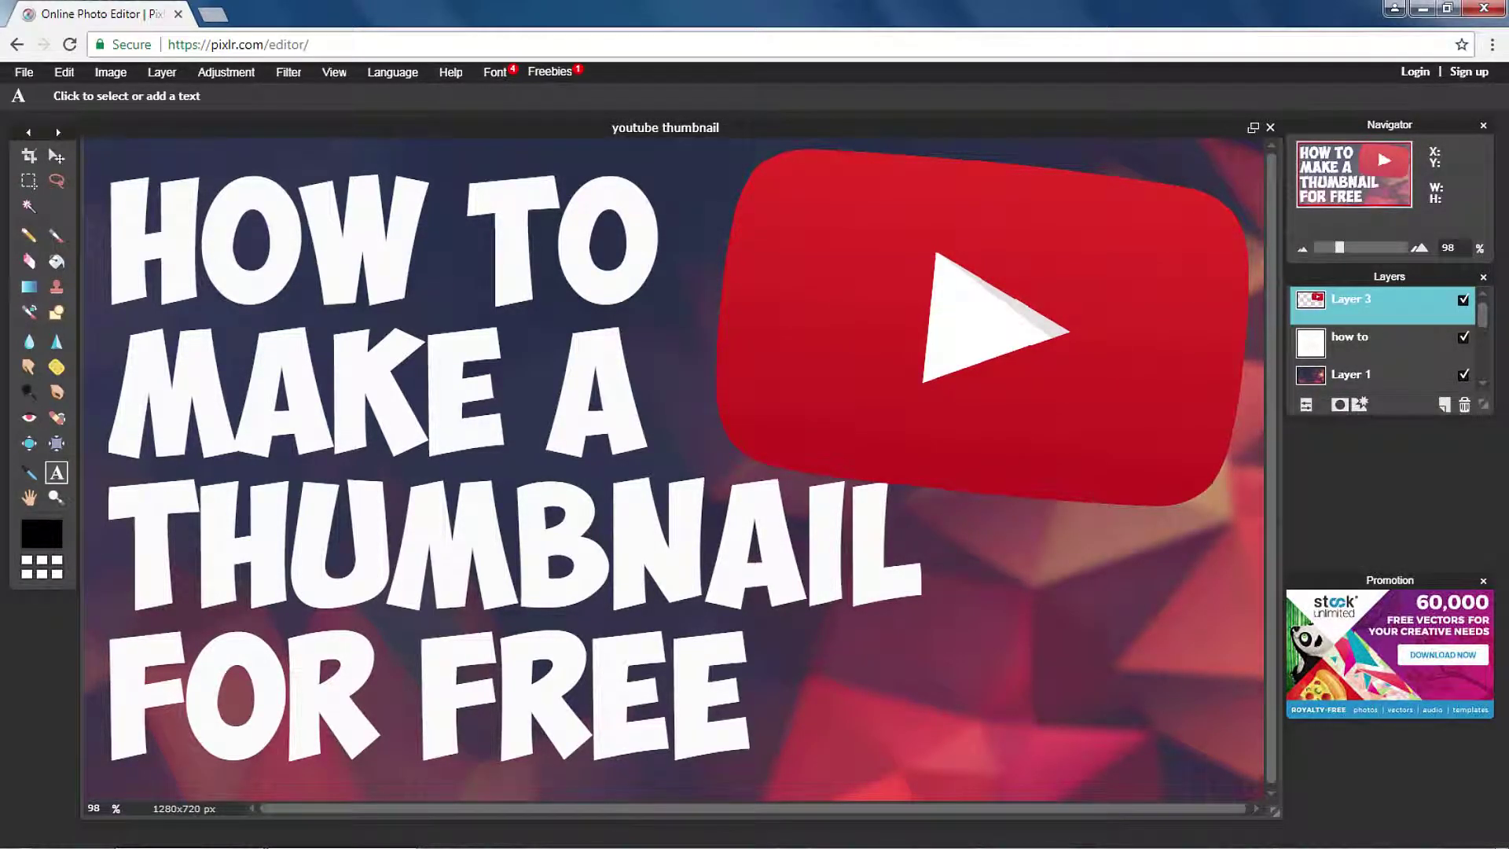
pyautogui.click(1483, 581)
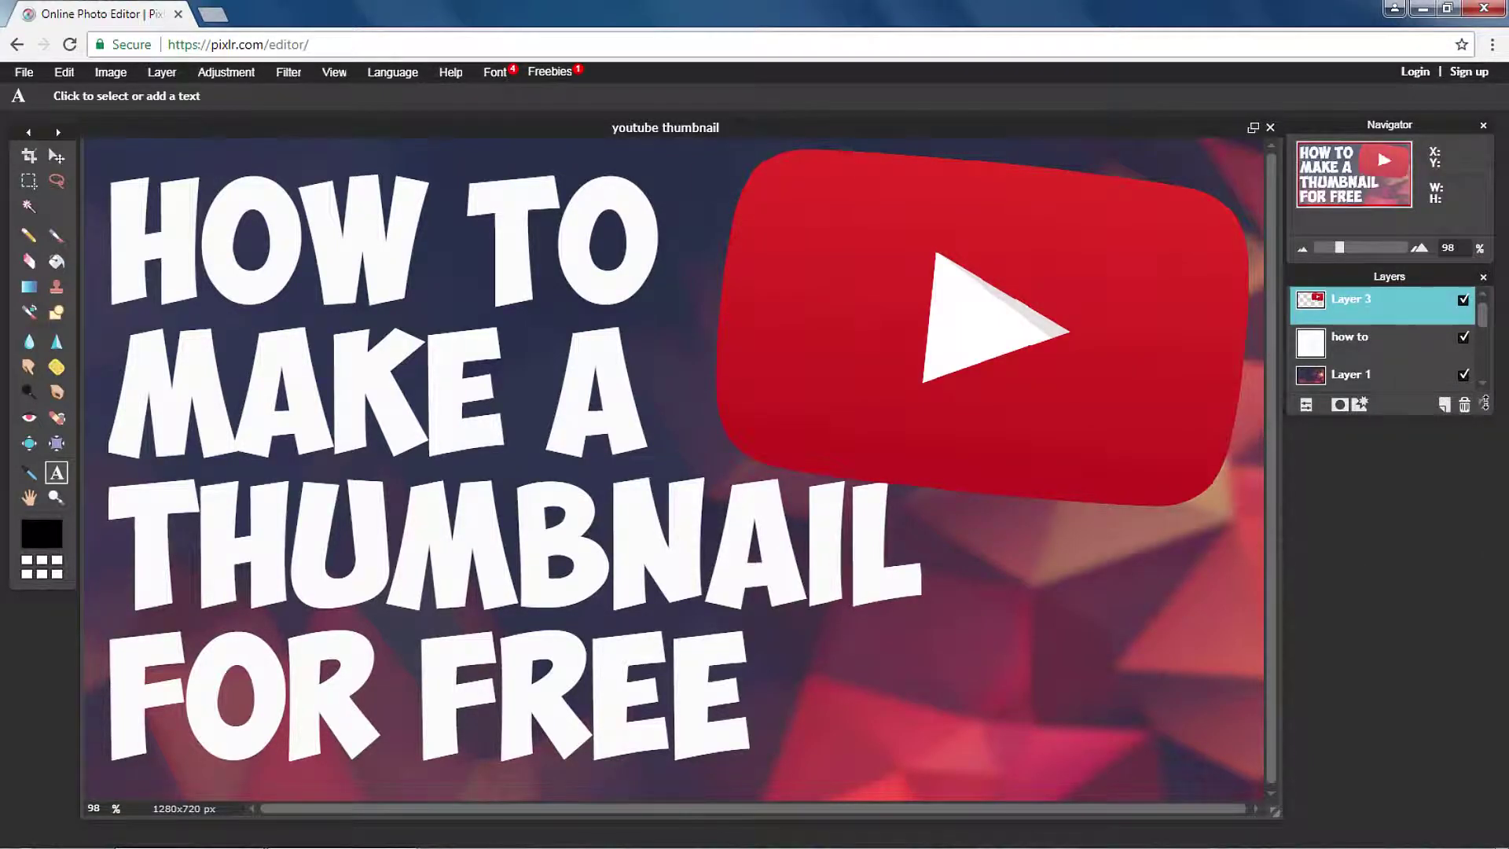
pyautogui.moveTo(1483, 405); pyautogui.dragTo(1503, 645)
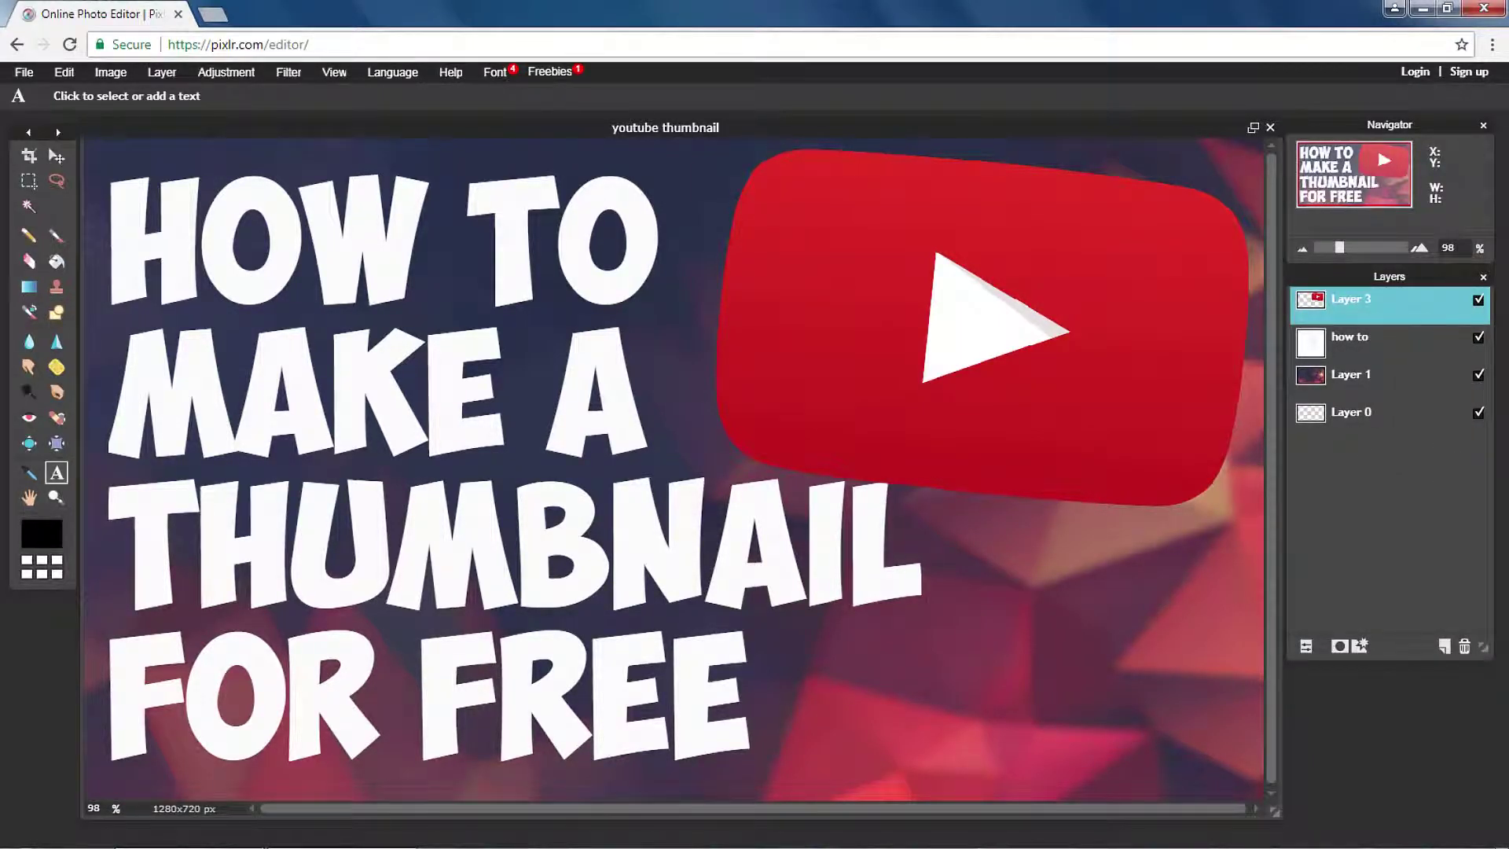
pyautogui.moveTo(1349, 338); pyautogui.dragTo(1349, 299)
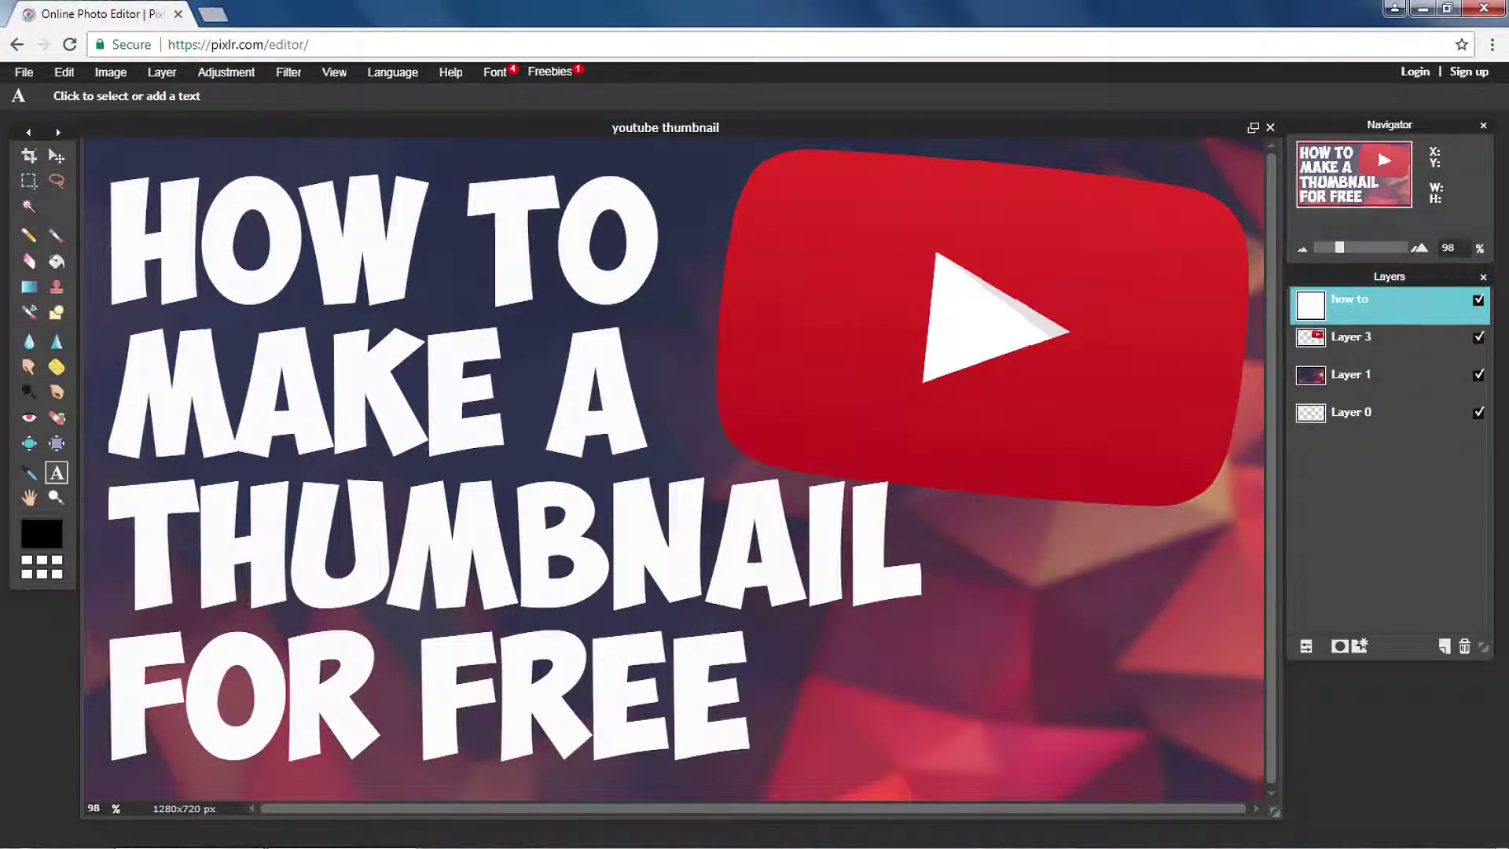
# Give the 'how to' layer a black, hard-edged Outer glow layer style.
pyautogui.rightClick(1349, 300)
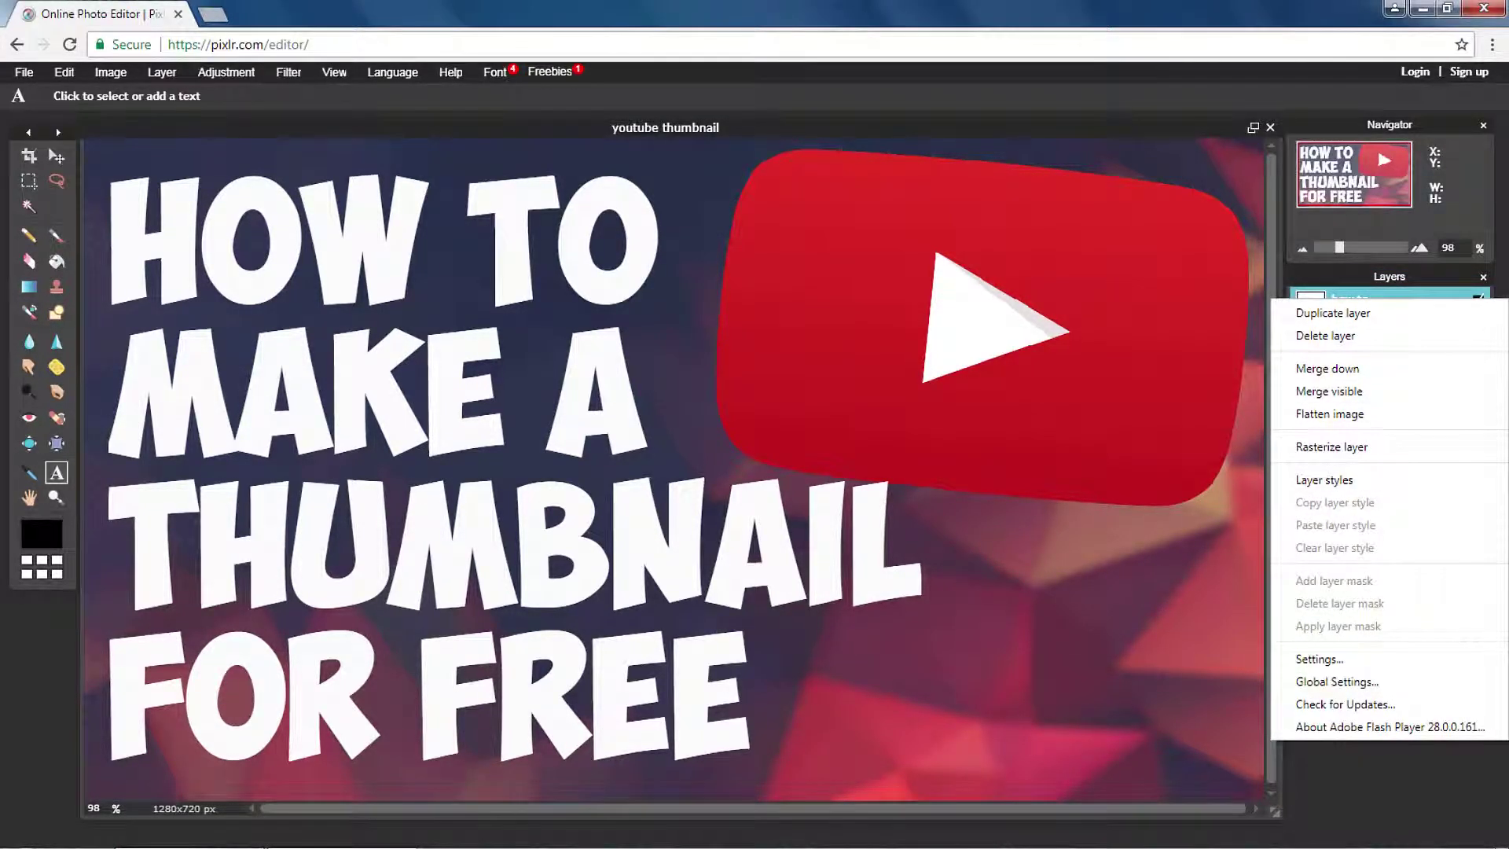
pyautogui.press('Escape')
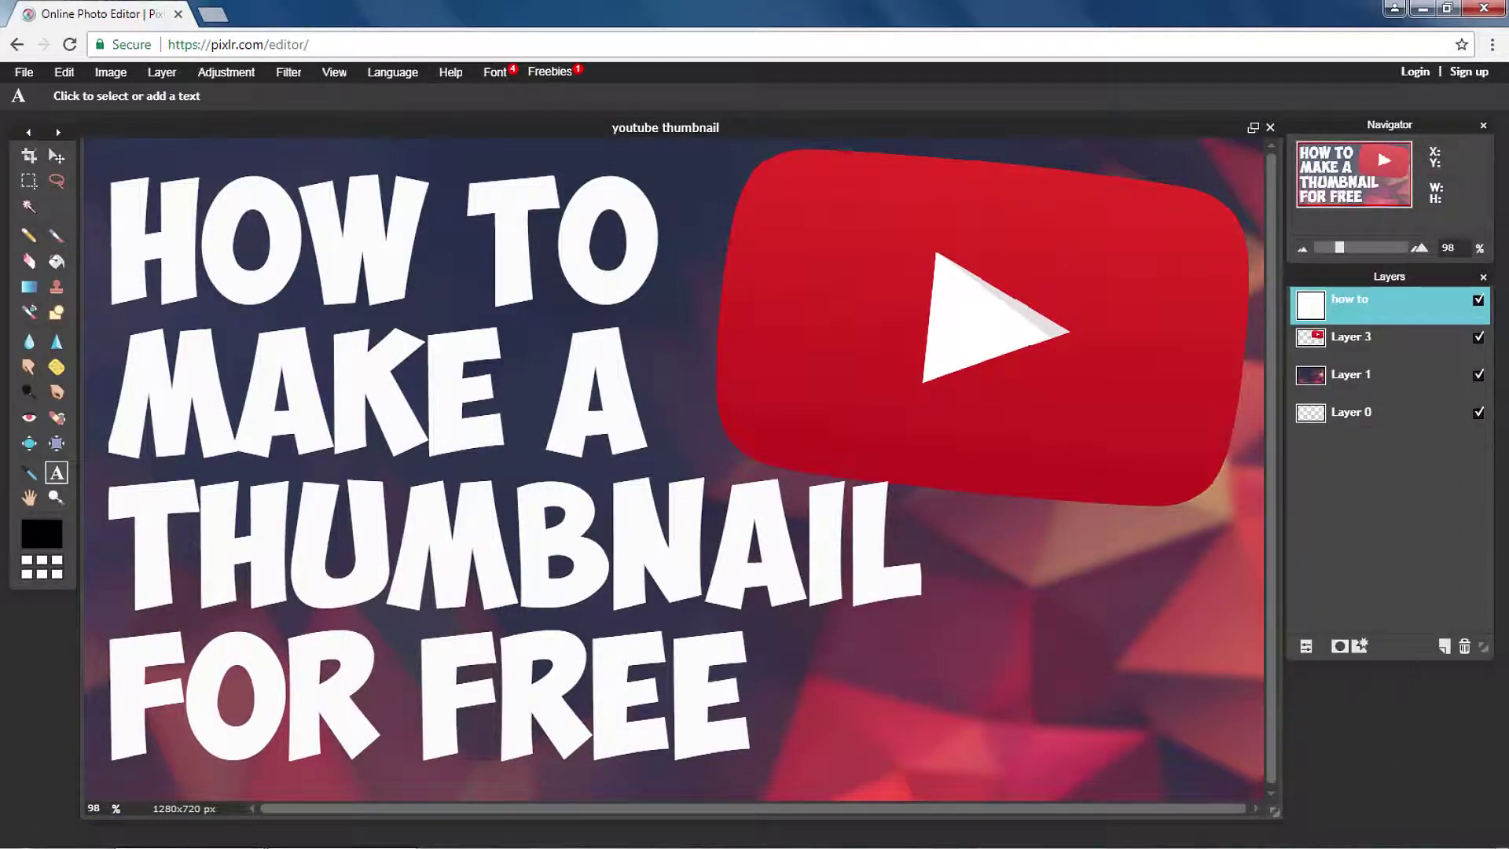
pyautogui.click(1360, 646)
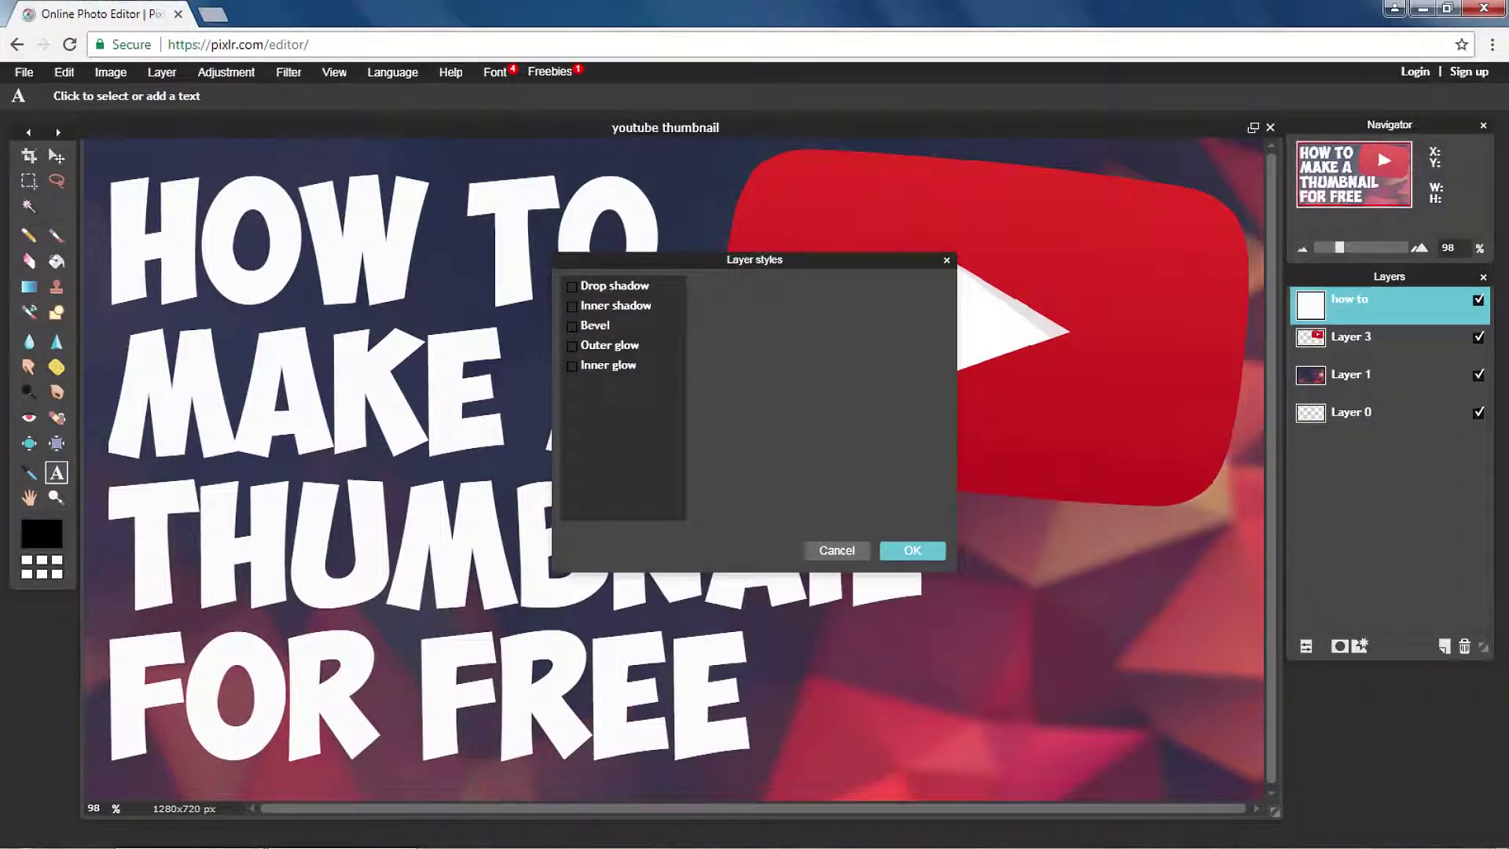
pyautogui.click(572, 345)
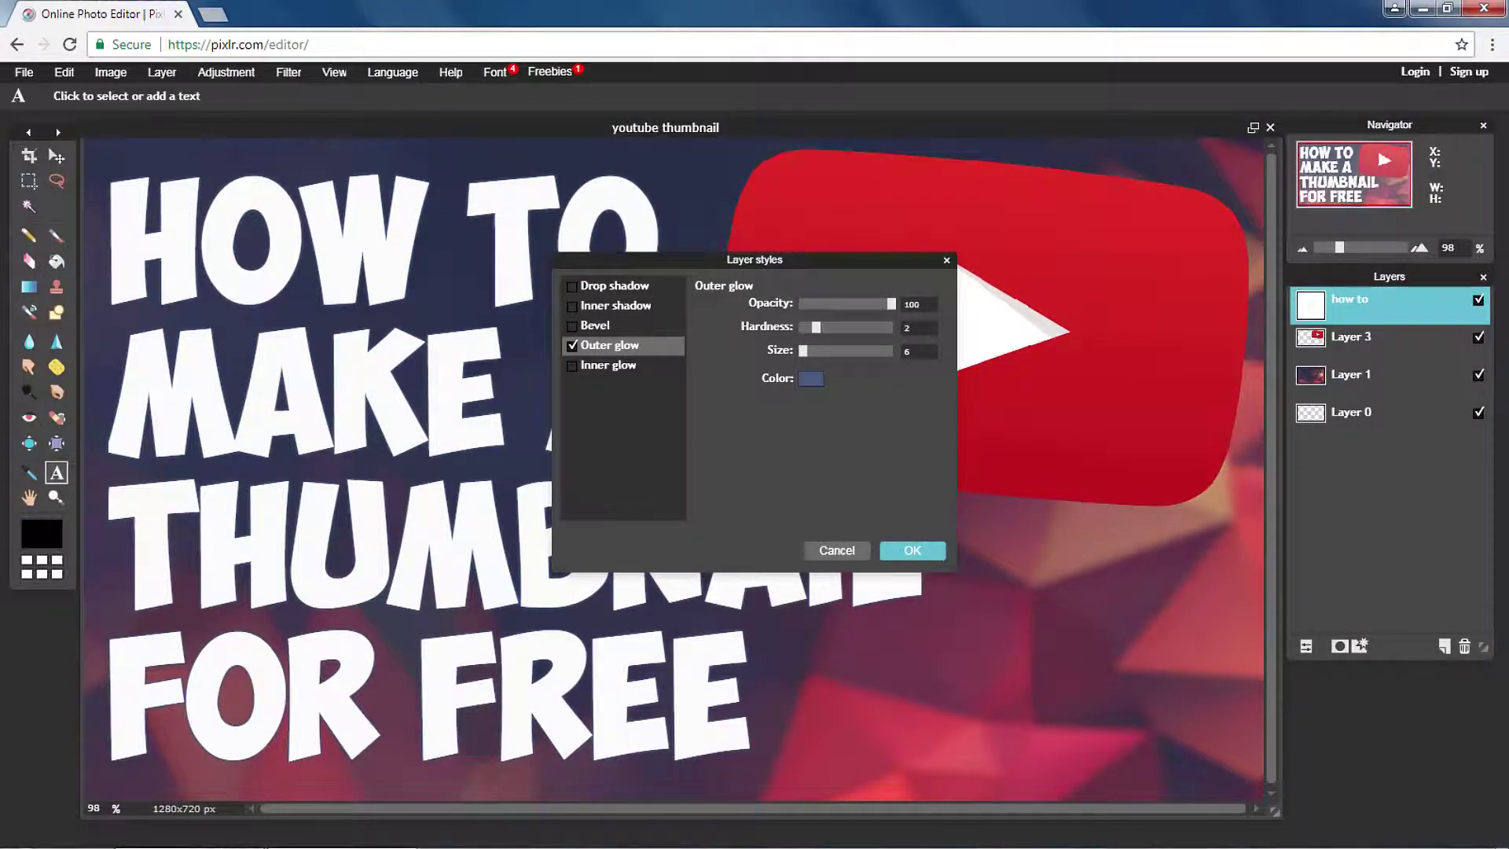
pyautogui.click(811, 378)
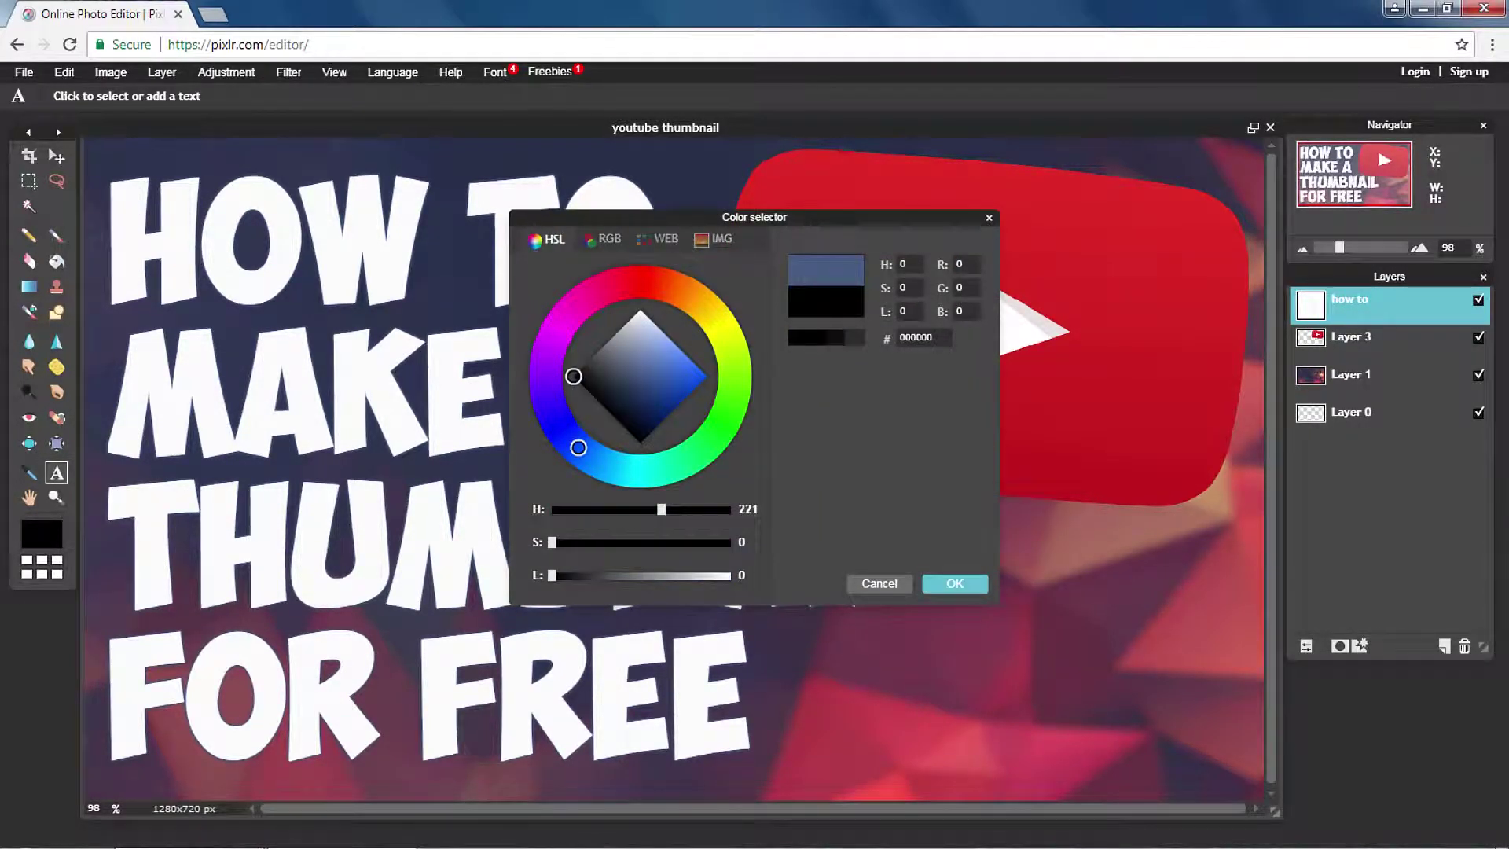
pyautogui.press('Return')
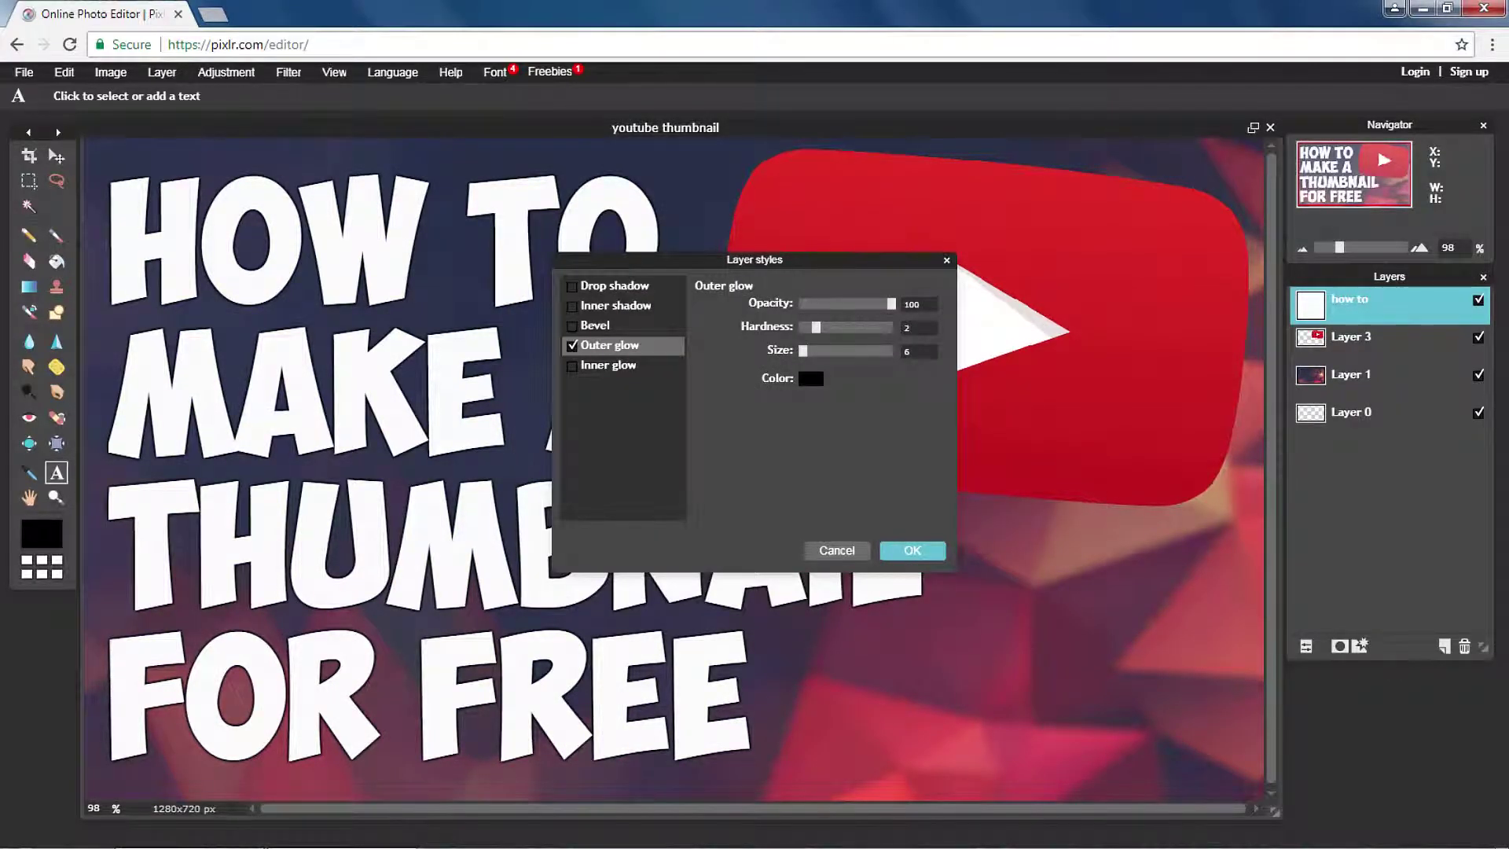
pyautogui.moveTo(819, 327)
pyautogui.mouseDown()
pyautogui.moveTo(834, 327)
pyautogui.moveTo(817, 350)
pyautogui.mouseUp()
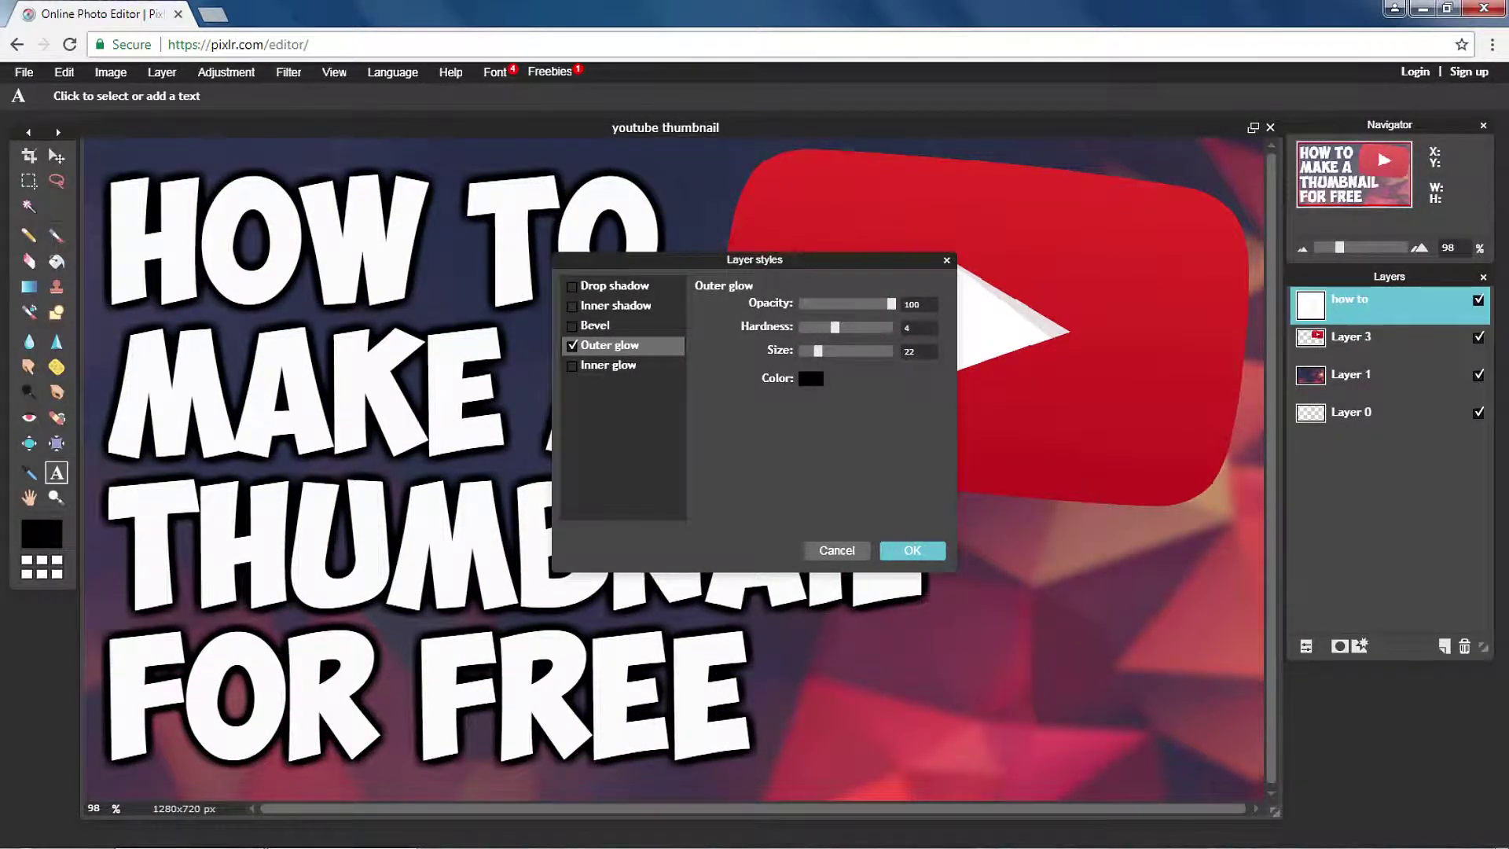
pyautogui.click(911, 550)
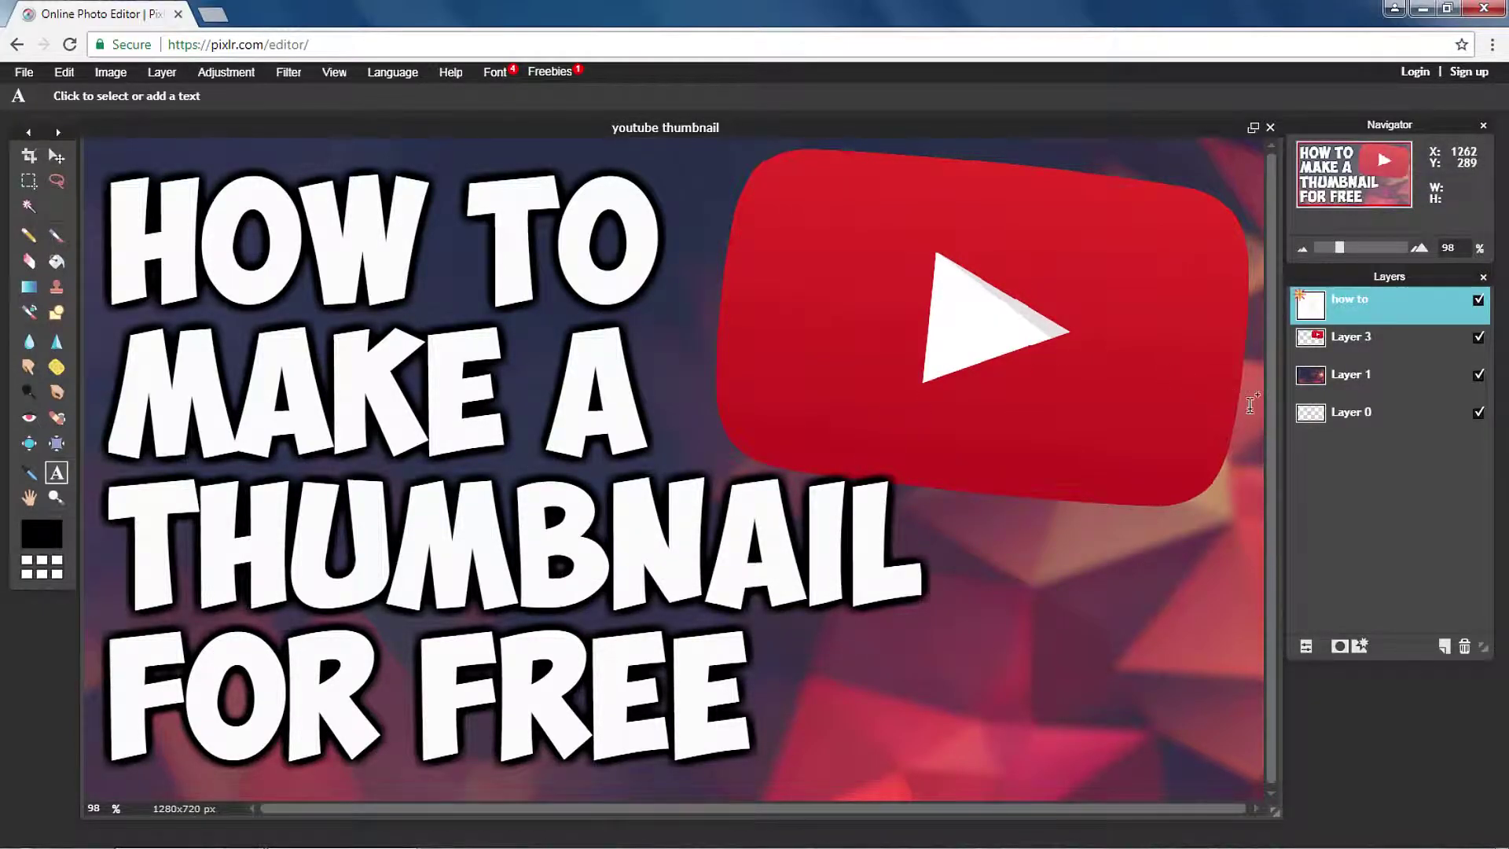
# Cancel an accidental empty text layer and close the title's layer styles unchanged.
pyautogui.rightClick(1351, 339)
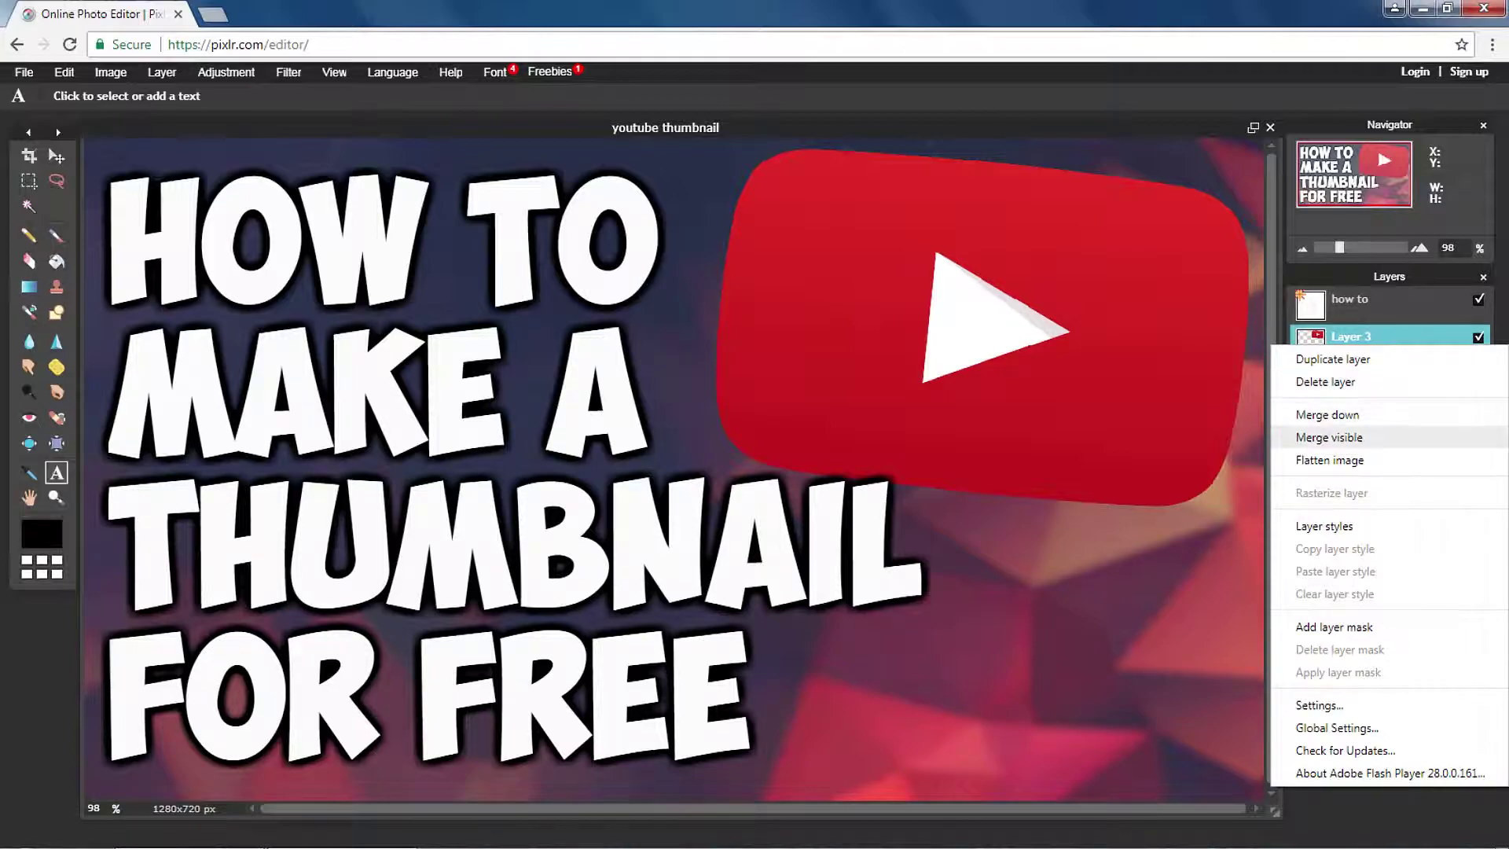
pyautogui.click(1208, 430)
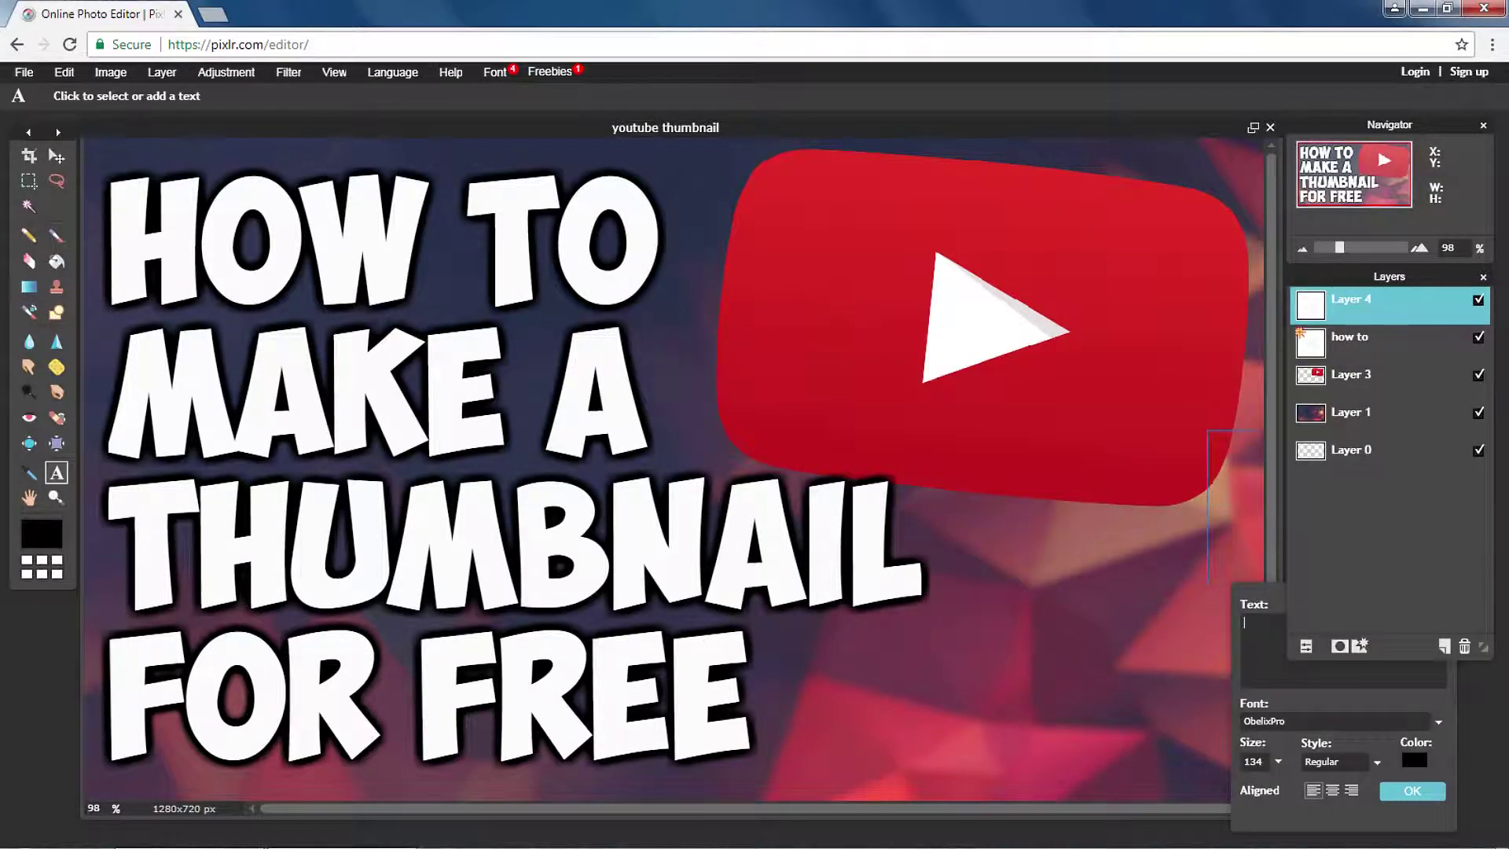
pyautogui.press('Escape')
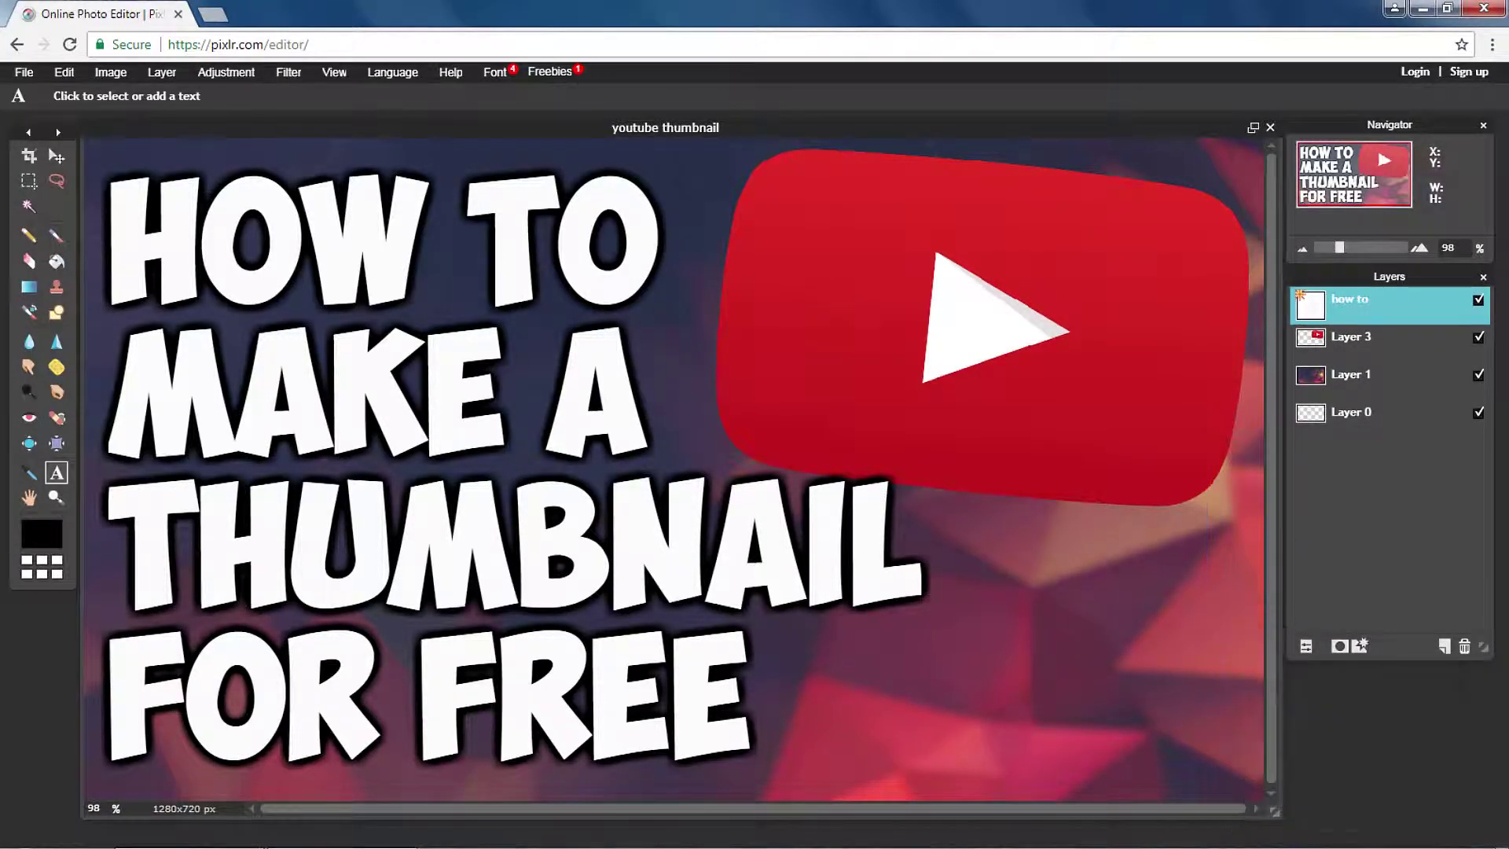
pyautogui.click(1359, 645)
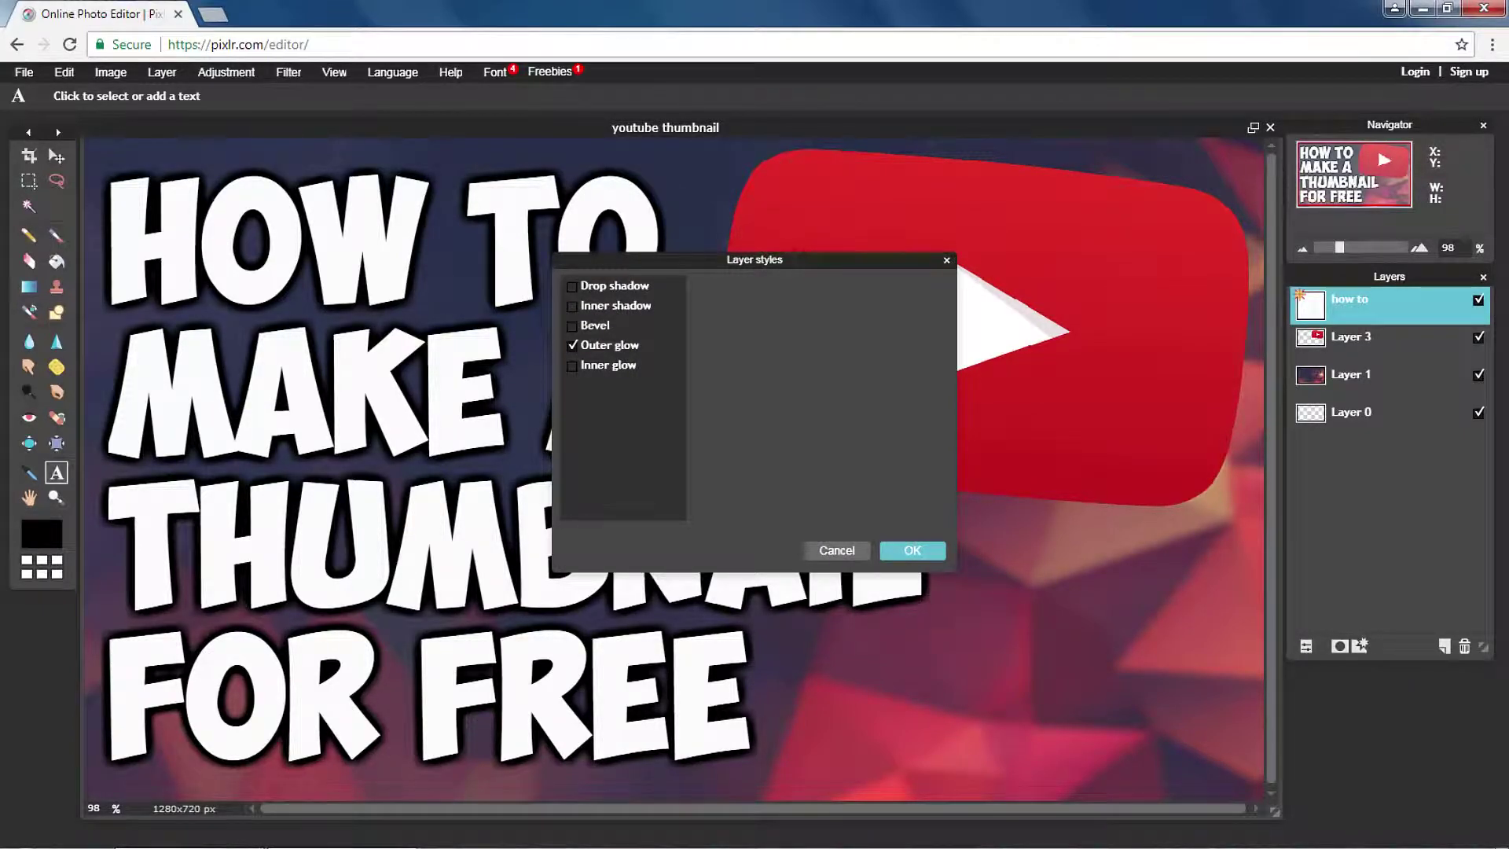
pyautogui.click(911, 550)
# Give Layer 3's logo a black, hard-edged Outer glow.
pyautogui.click(1350, 336)
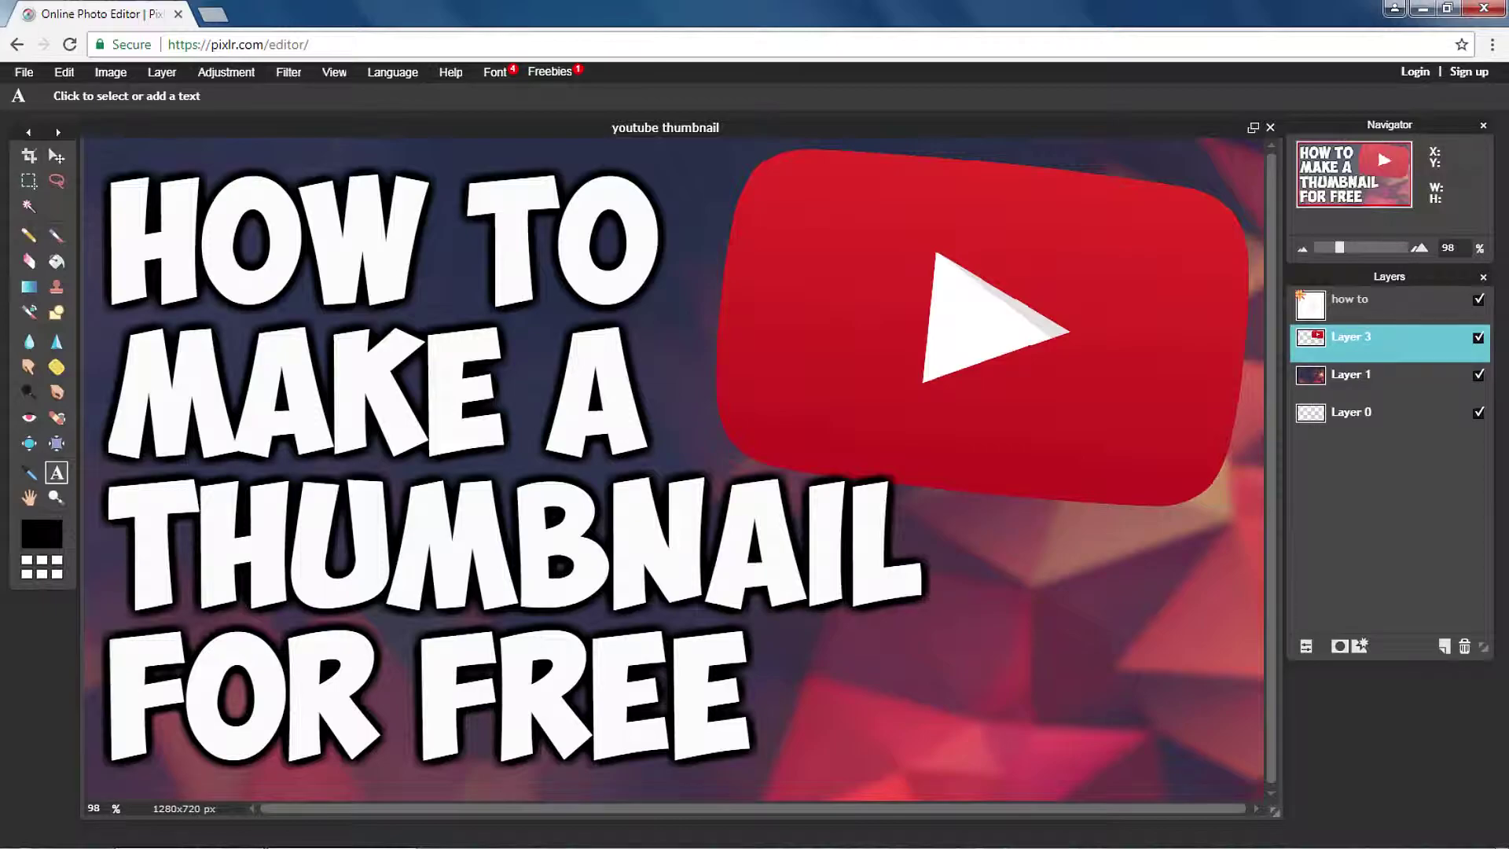
pyautogui.click(1358, 646)
pyautogui.click(572, 345)
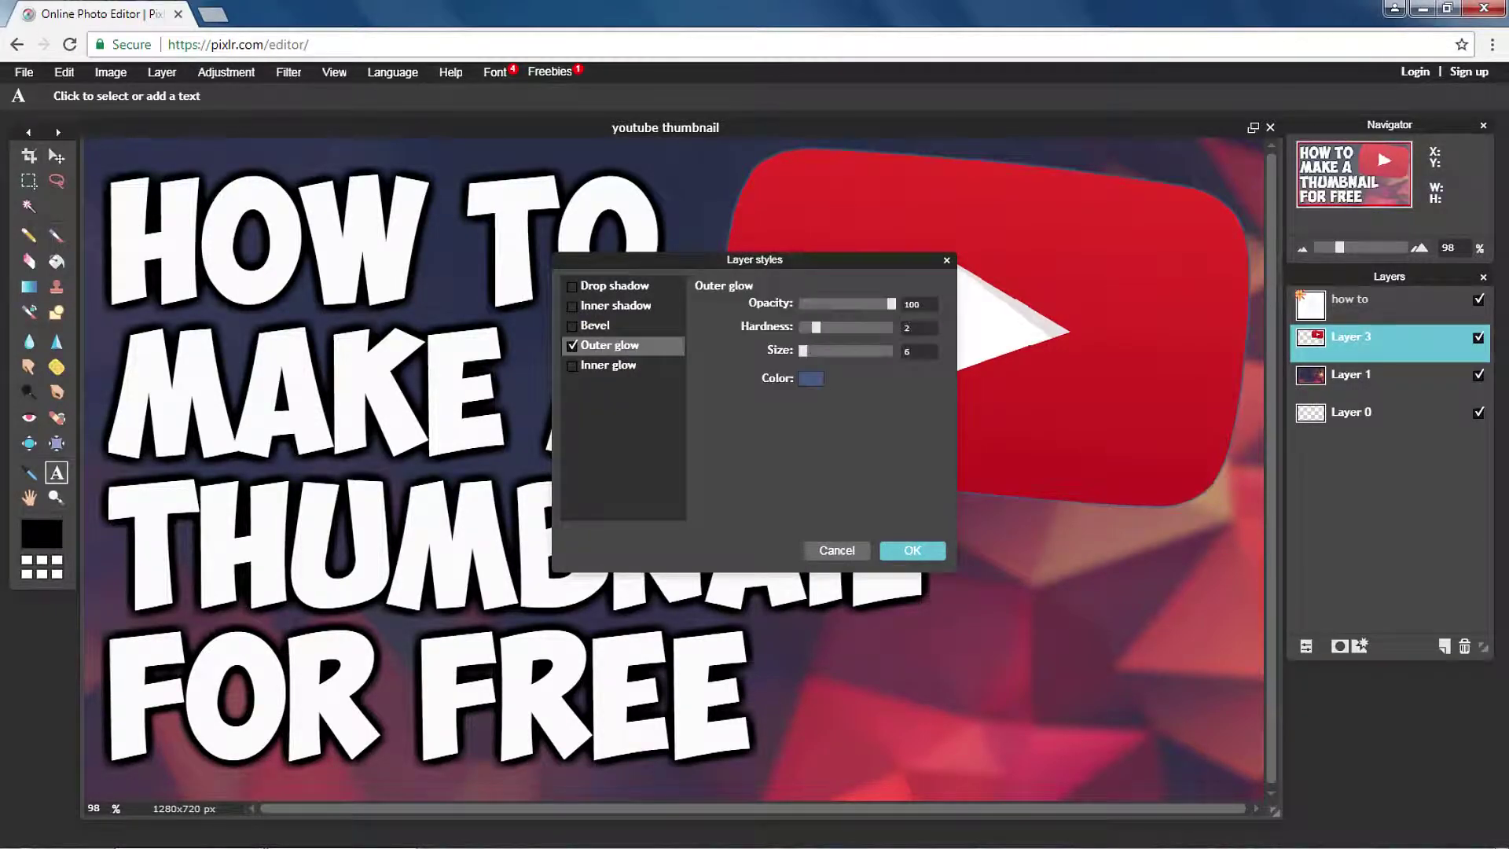
pyautogui.click(811, 378)
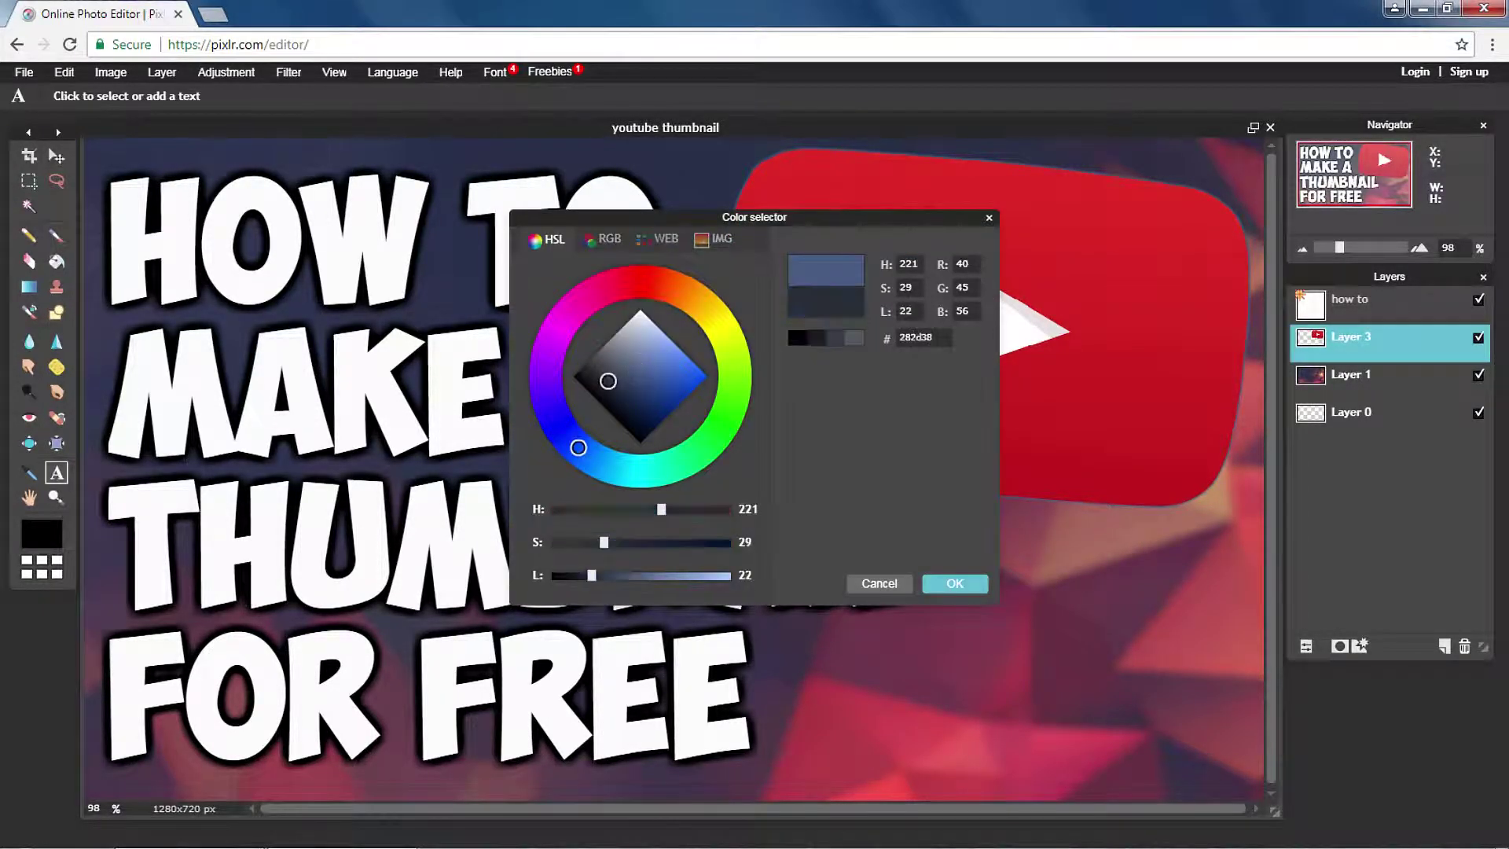
pyautogui.click(872, 583)
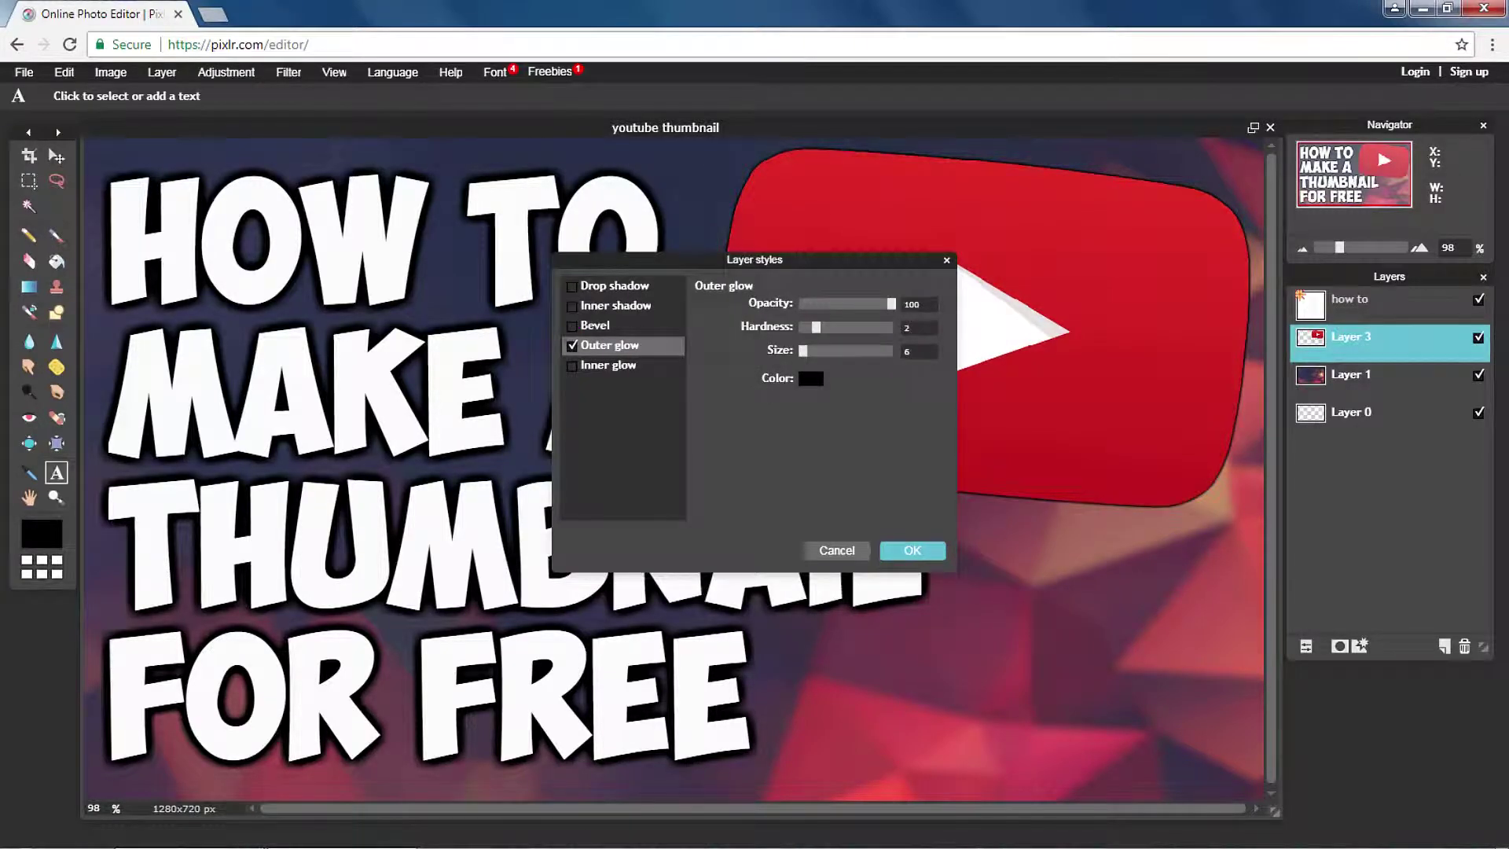
pyautogui.moveTo(815, 326); pyautogui.dragTo(809, 350)
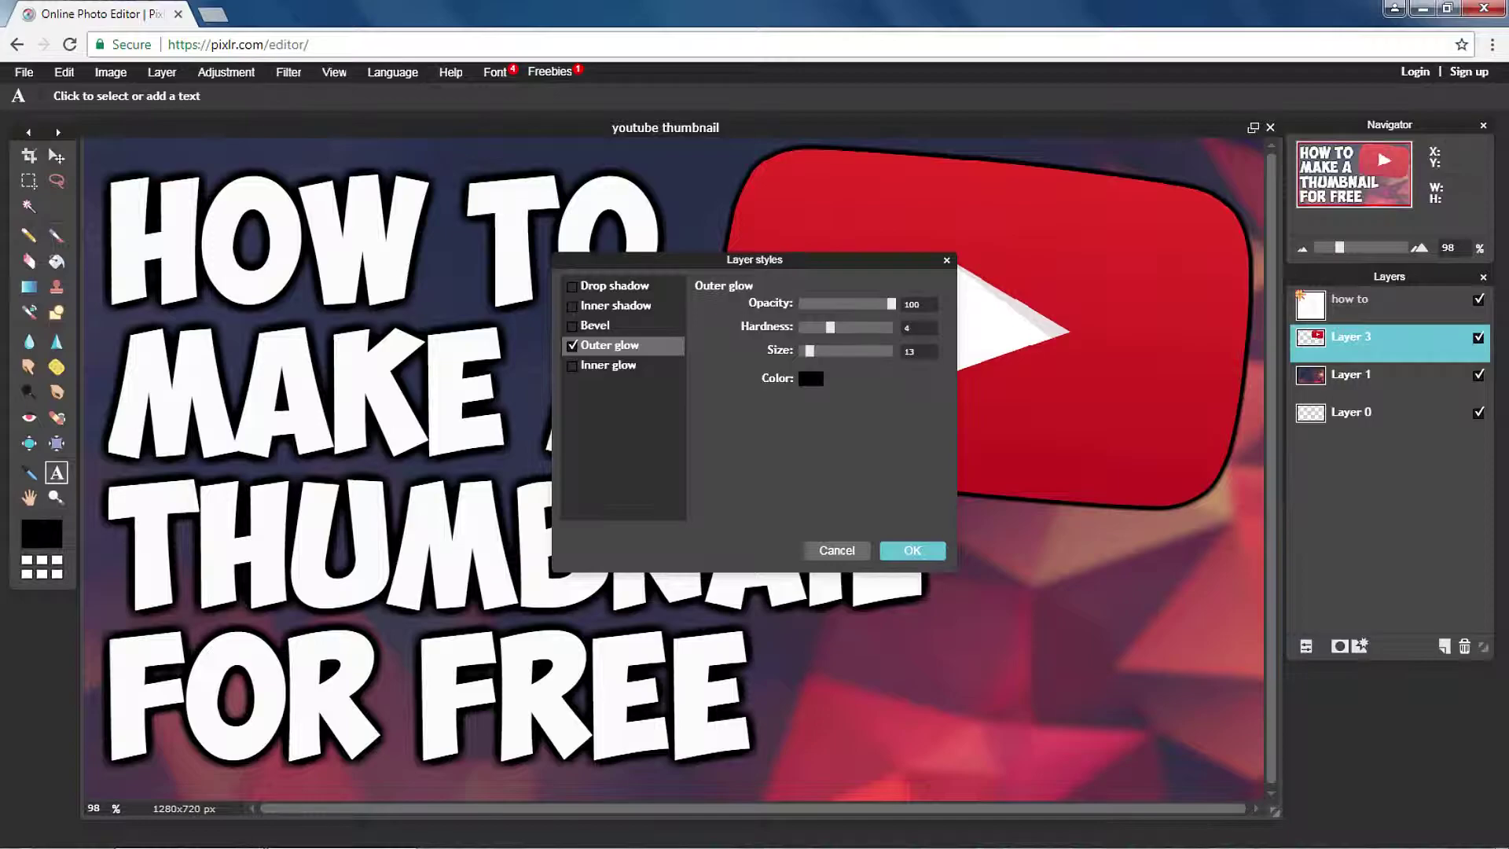
pyautogui.click(912, 550)
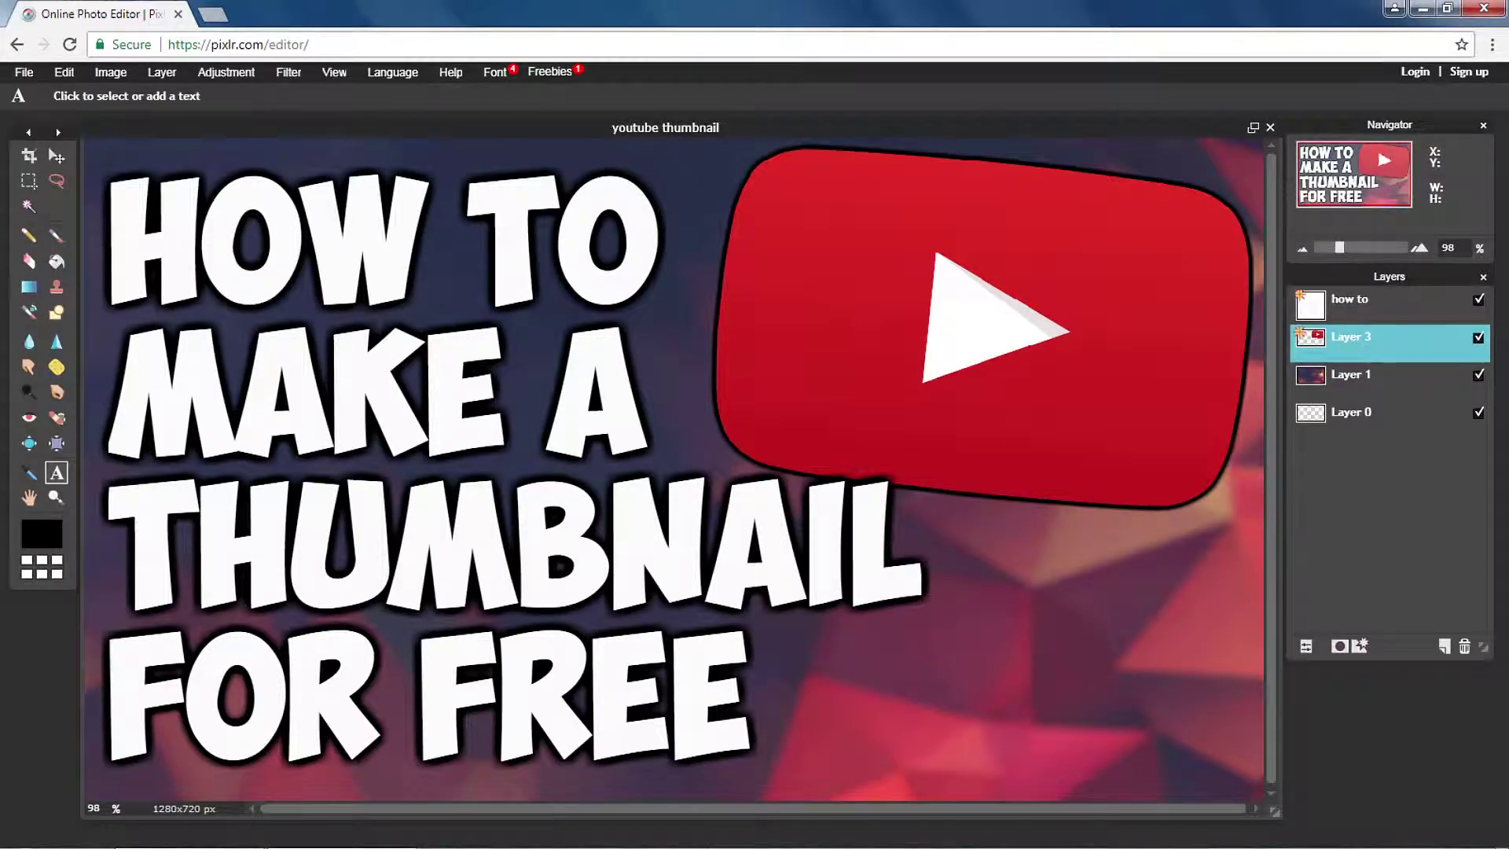
# Preview and discard a bevel on the logo, then add the cyan arrow image as a new layer.
pyautogui.click(1358, 646)
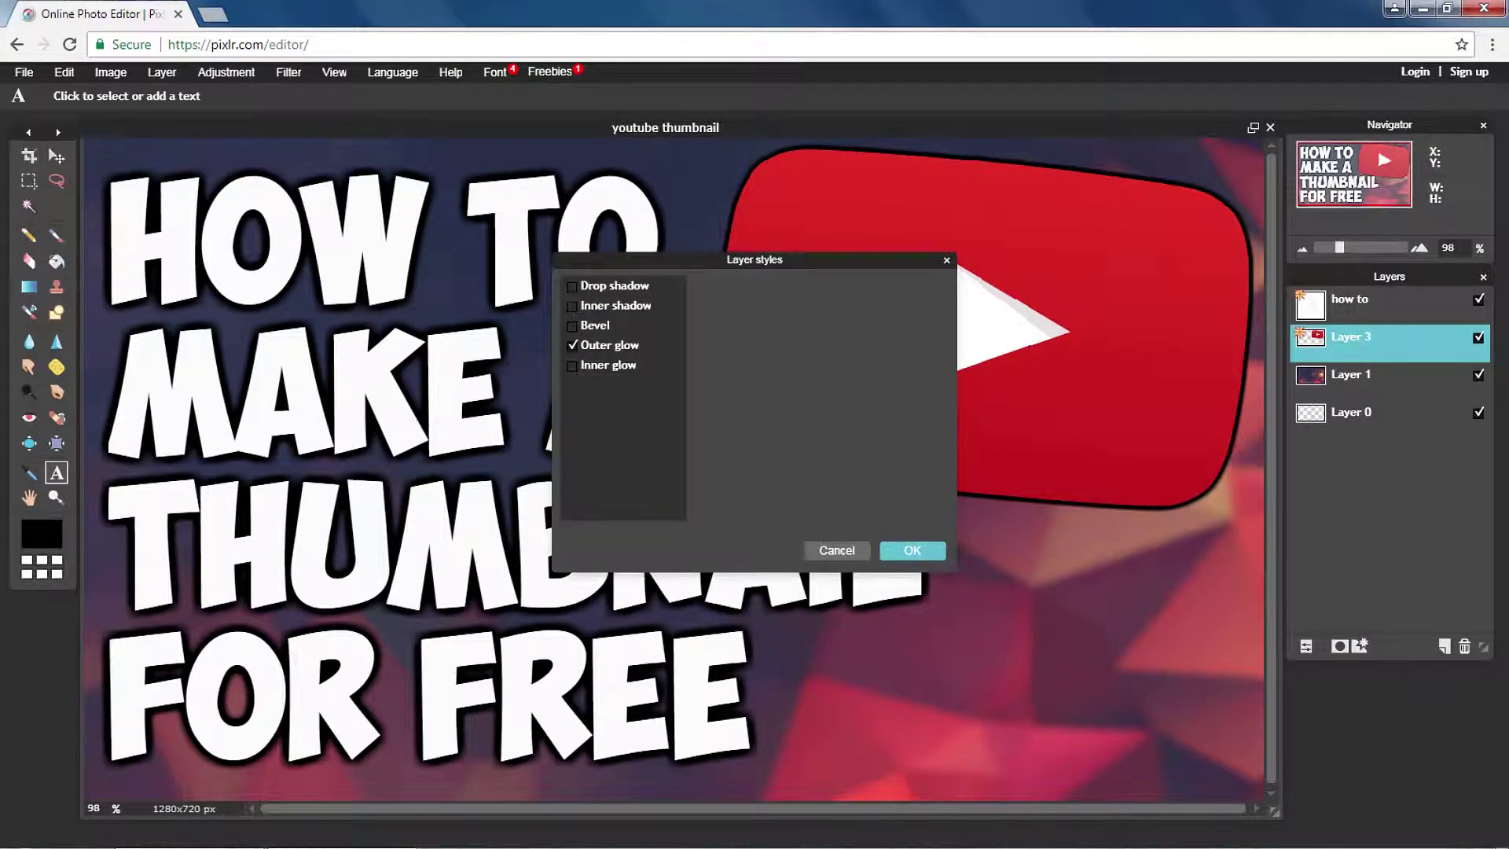
pyautogui.click(595, 325)
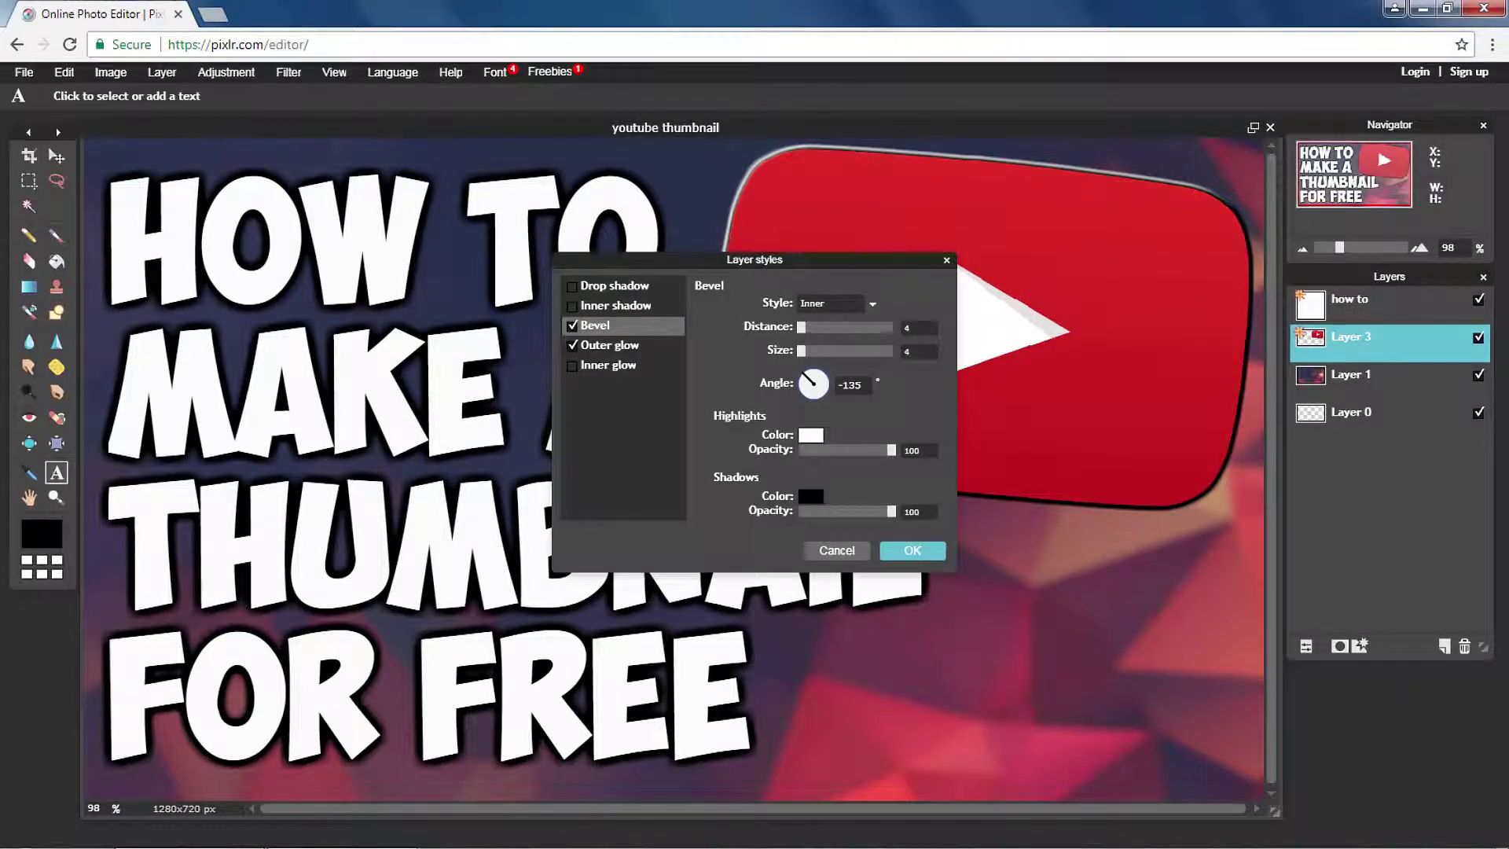
pyautogui.click(856, 550)
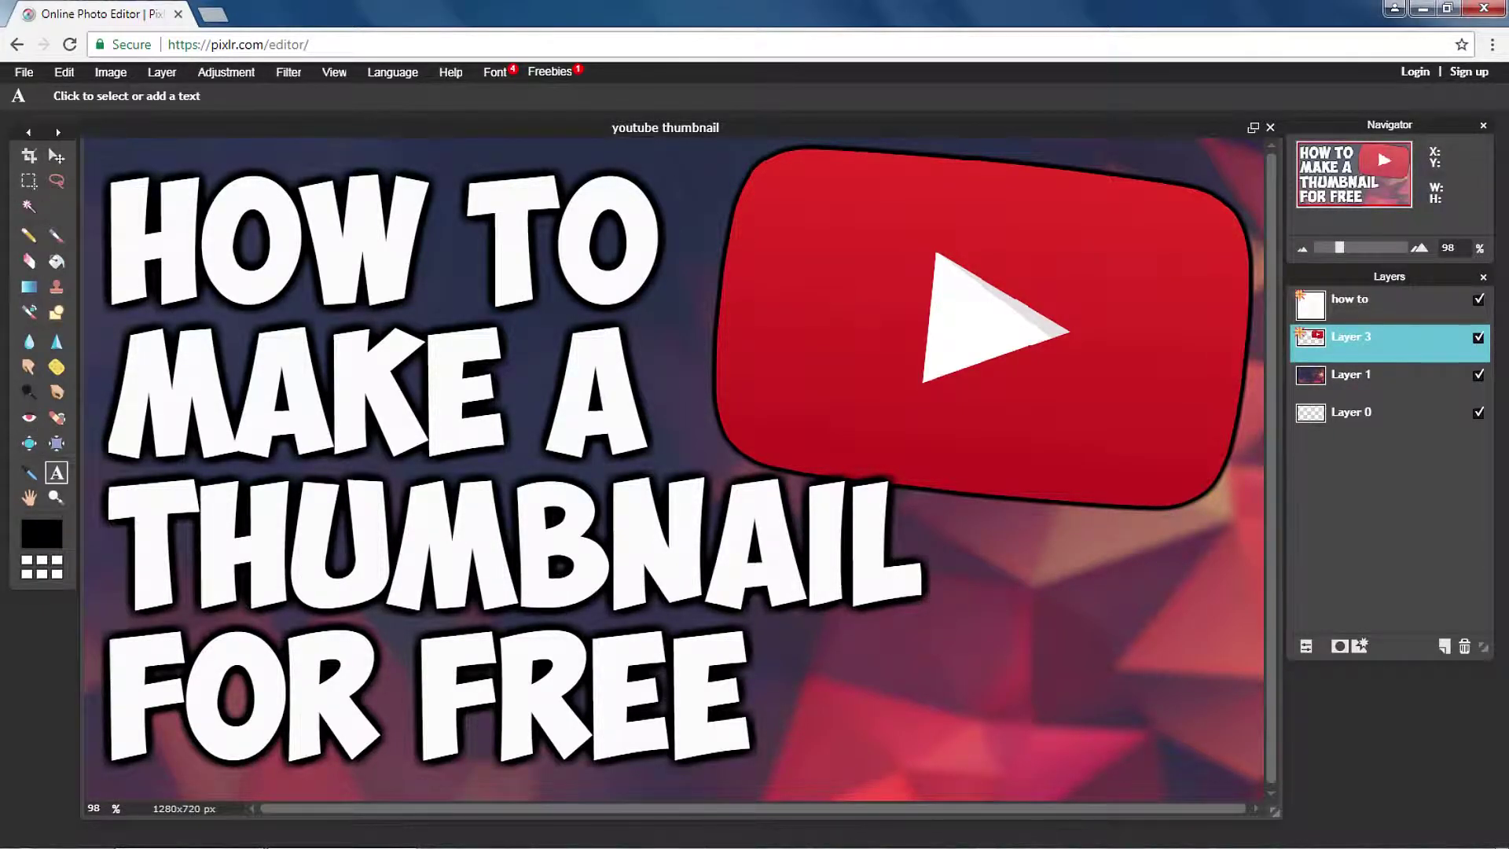
pyautogui.click(162, 72)
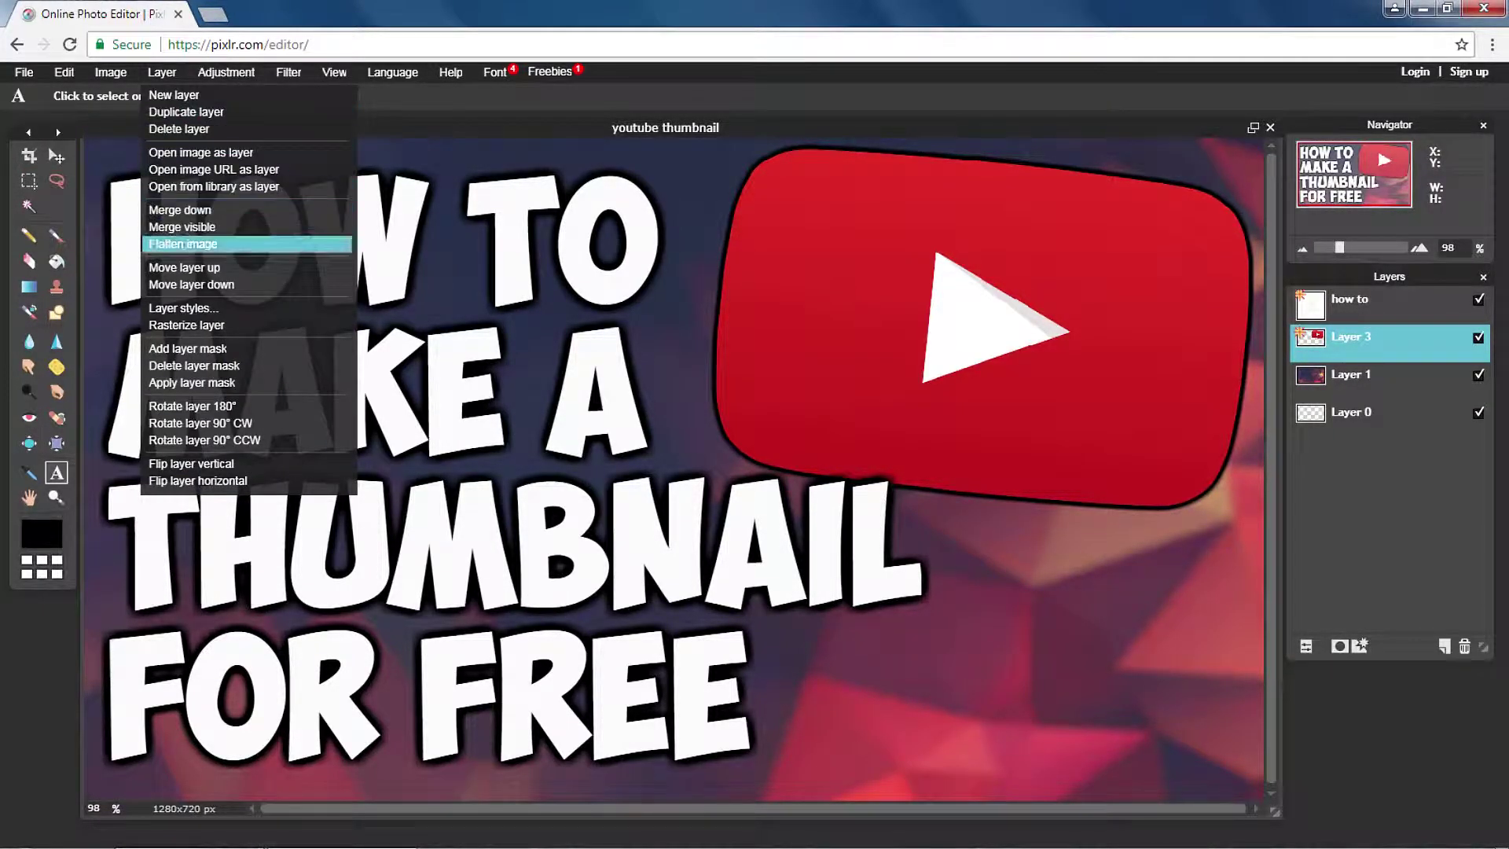
pyautogui.click(200, 151)
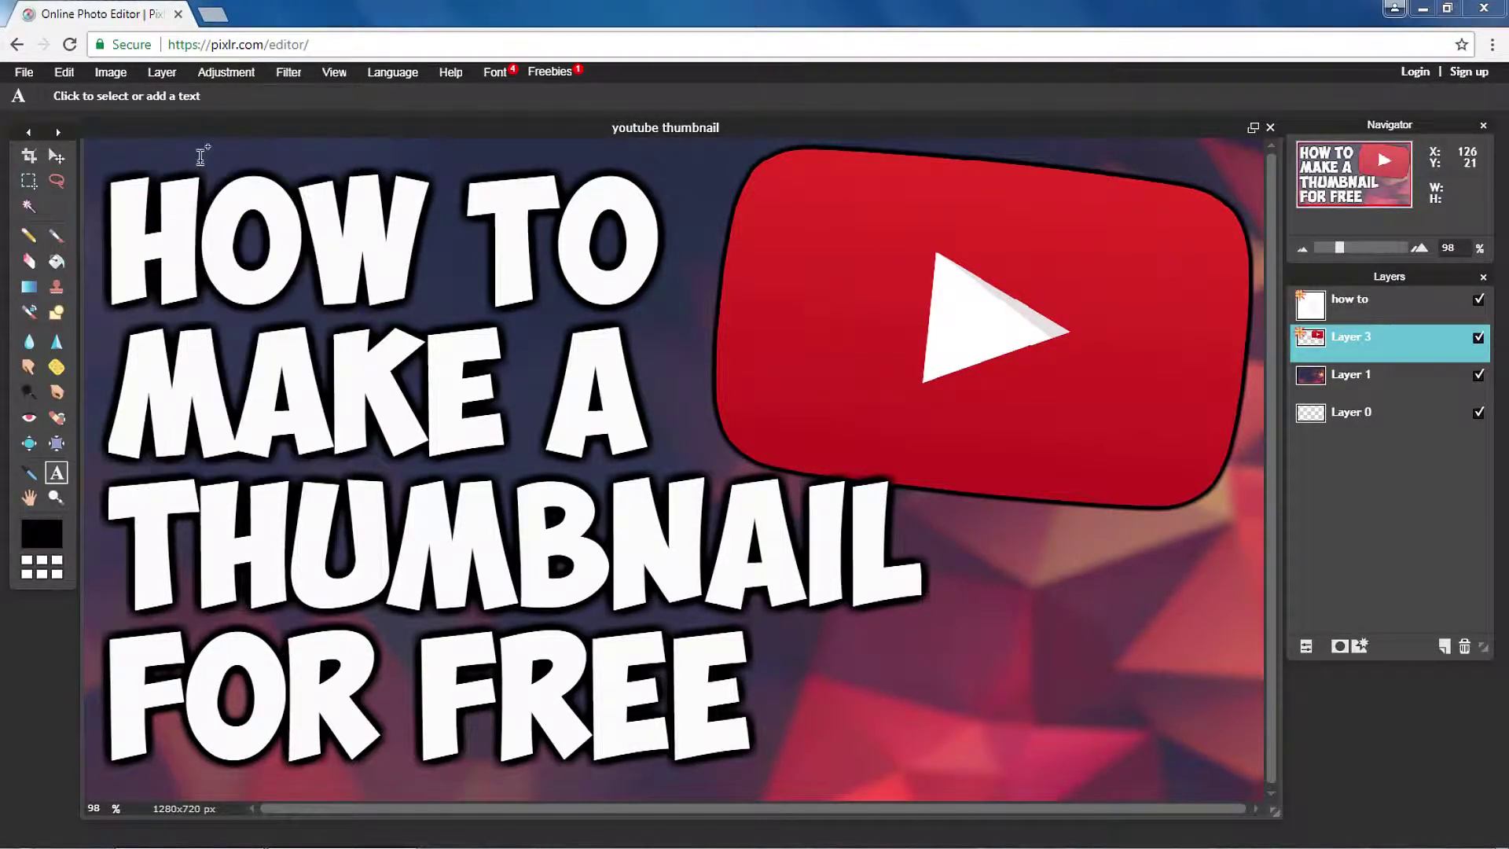
# Free-transform the arrow: tilt, shrink and place it lower-right, pointing up at the logo.
pyautogui.click(64, 72)
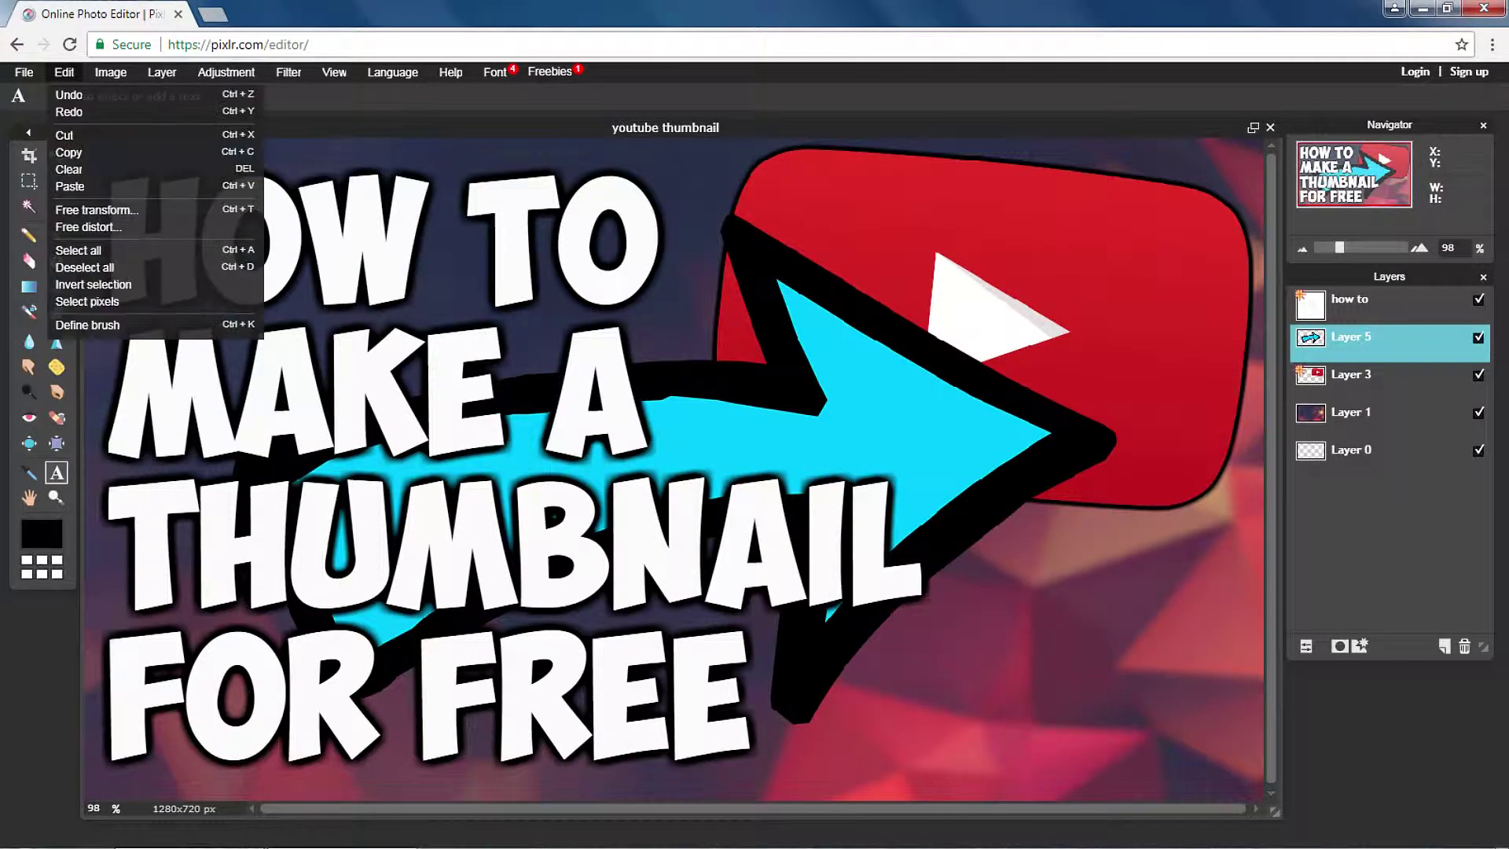
pyautogui.click(95, 209)
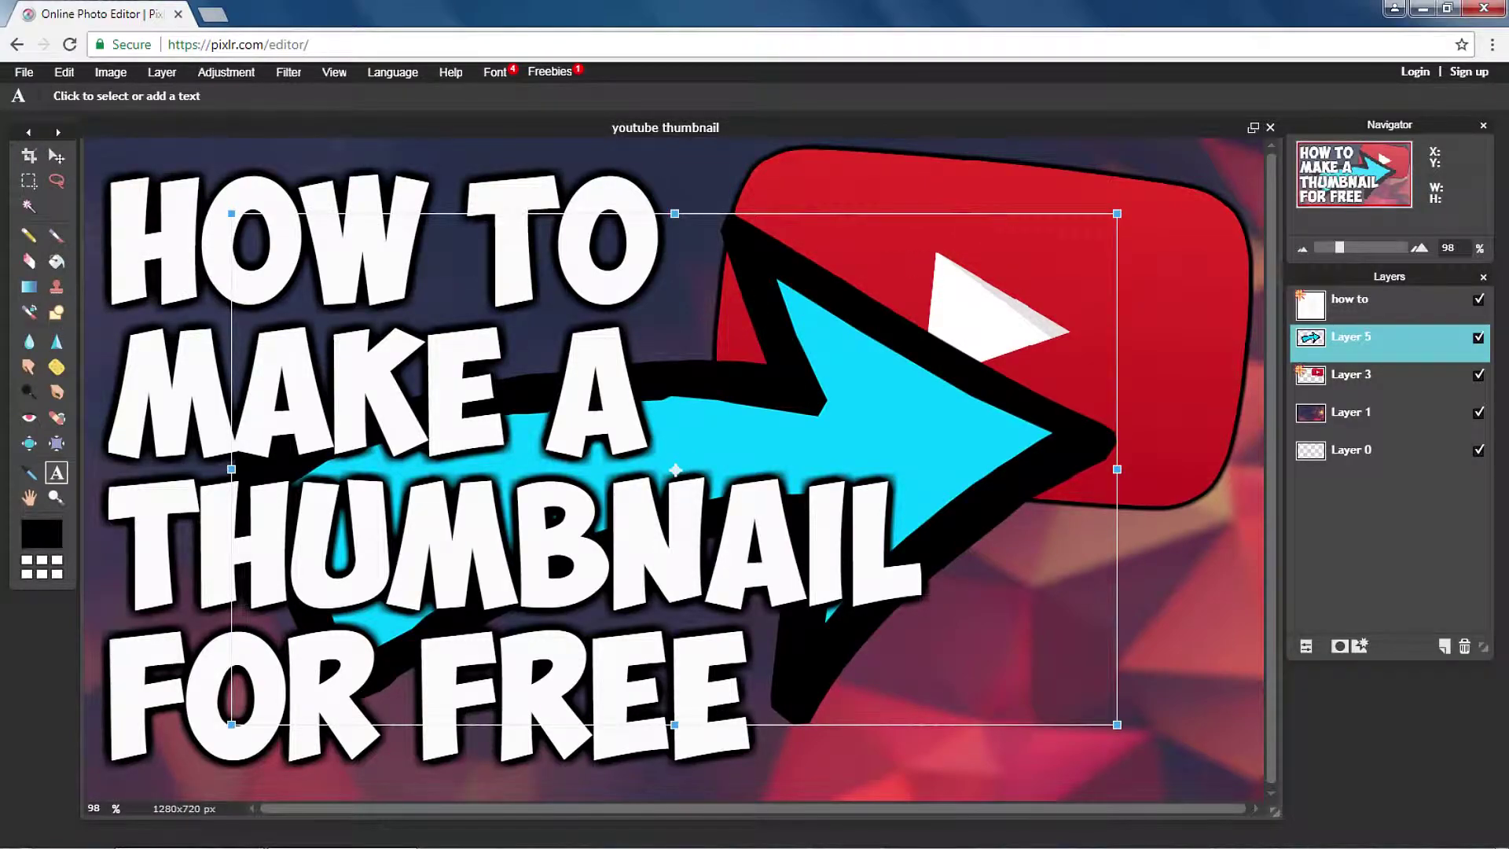
pyautogui.moveTo(1125, 202)
pyautogui.mouseDown()
pyautogui.moveTo(212, 546)
pyautogui.moveTo(783, 685)
pyautogui.mouseUp()
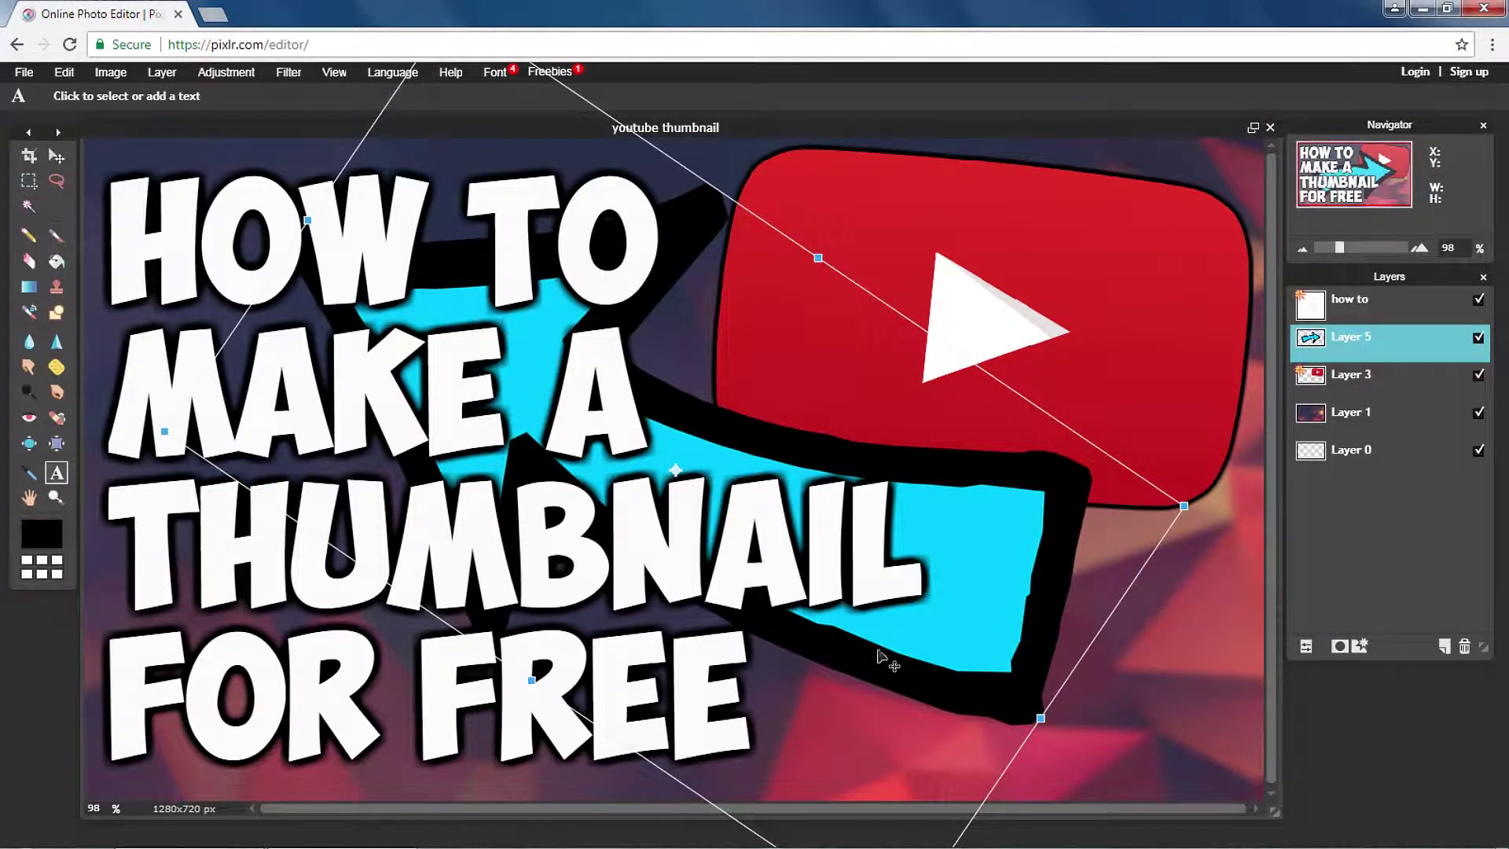
pyautogui.moveTo(878, 658)
pyautogui.mouseDown()
pyautogui.moveTo(896, 702)
pyautogui.moveTo(1100, 425)
pyautogui.mouseUp()
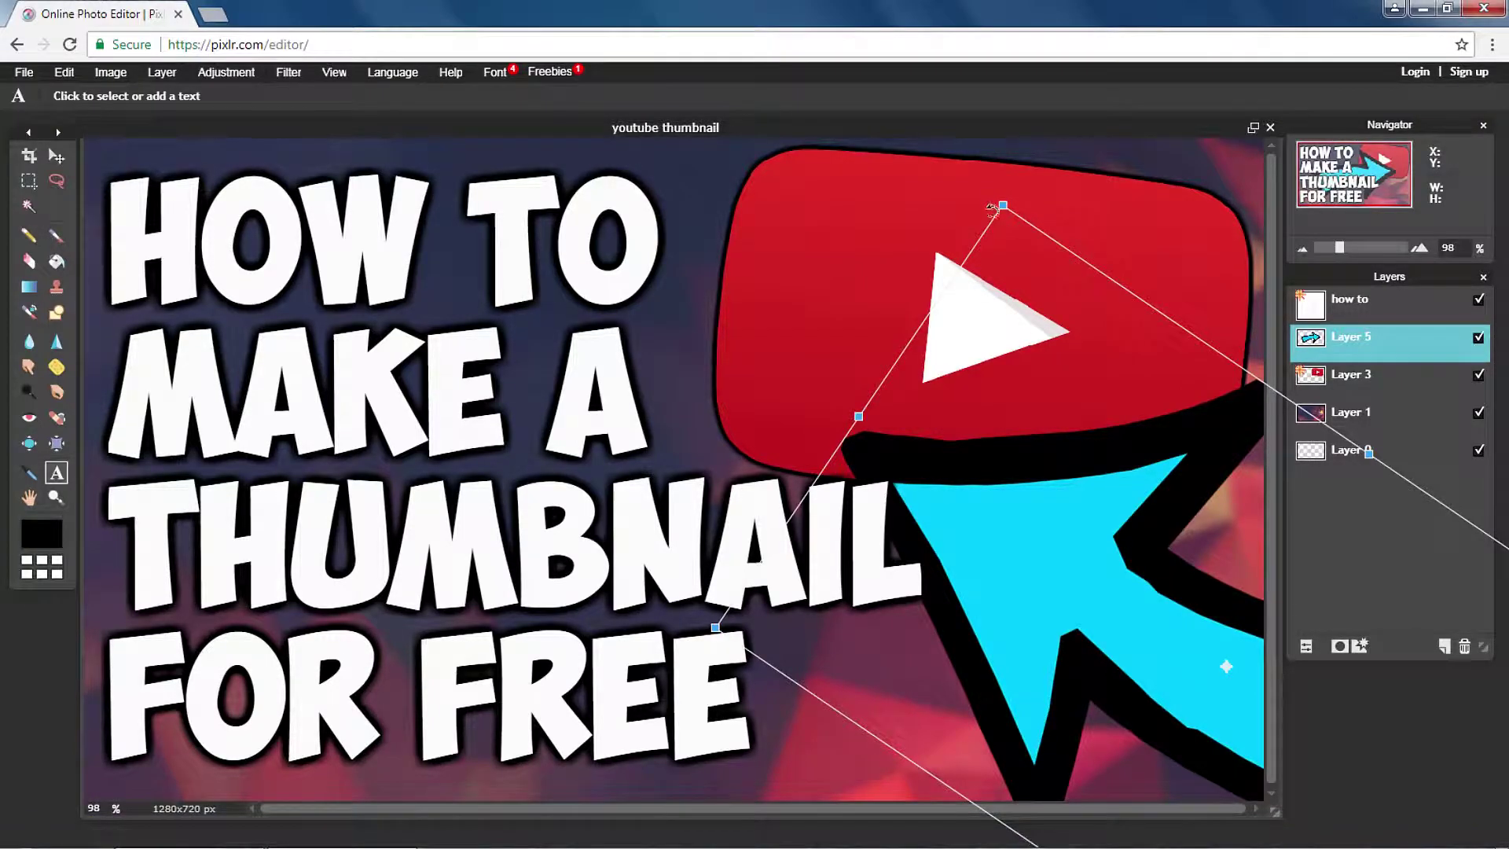
pyautogui.moveTo(1003, 207); pyautogui.dragTo(1107, 365)
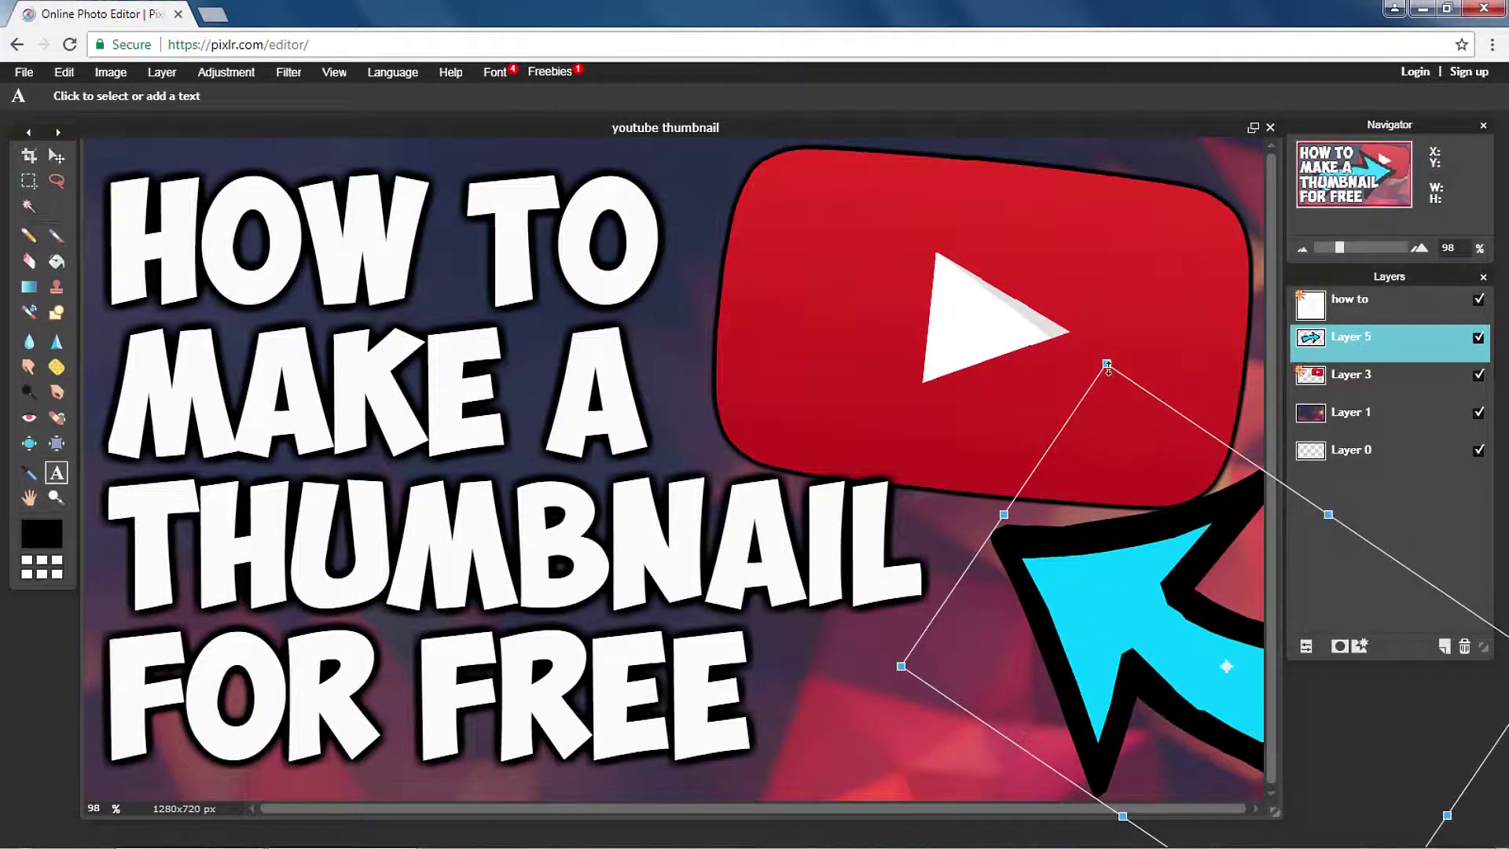
pyautogui.moveTo(1146, 606)
pyautogui.mouseDown()
pyautogui.moveTo(1083, 653)
pyautogui.moveTo(1084, 591)
pyautogui.mouseUp()
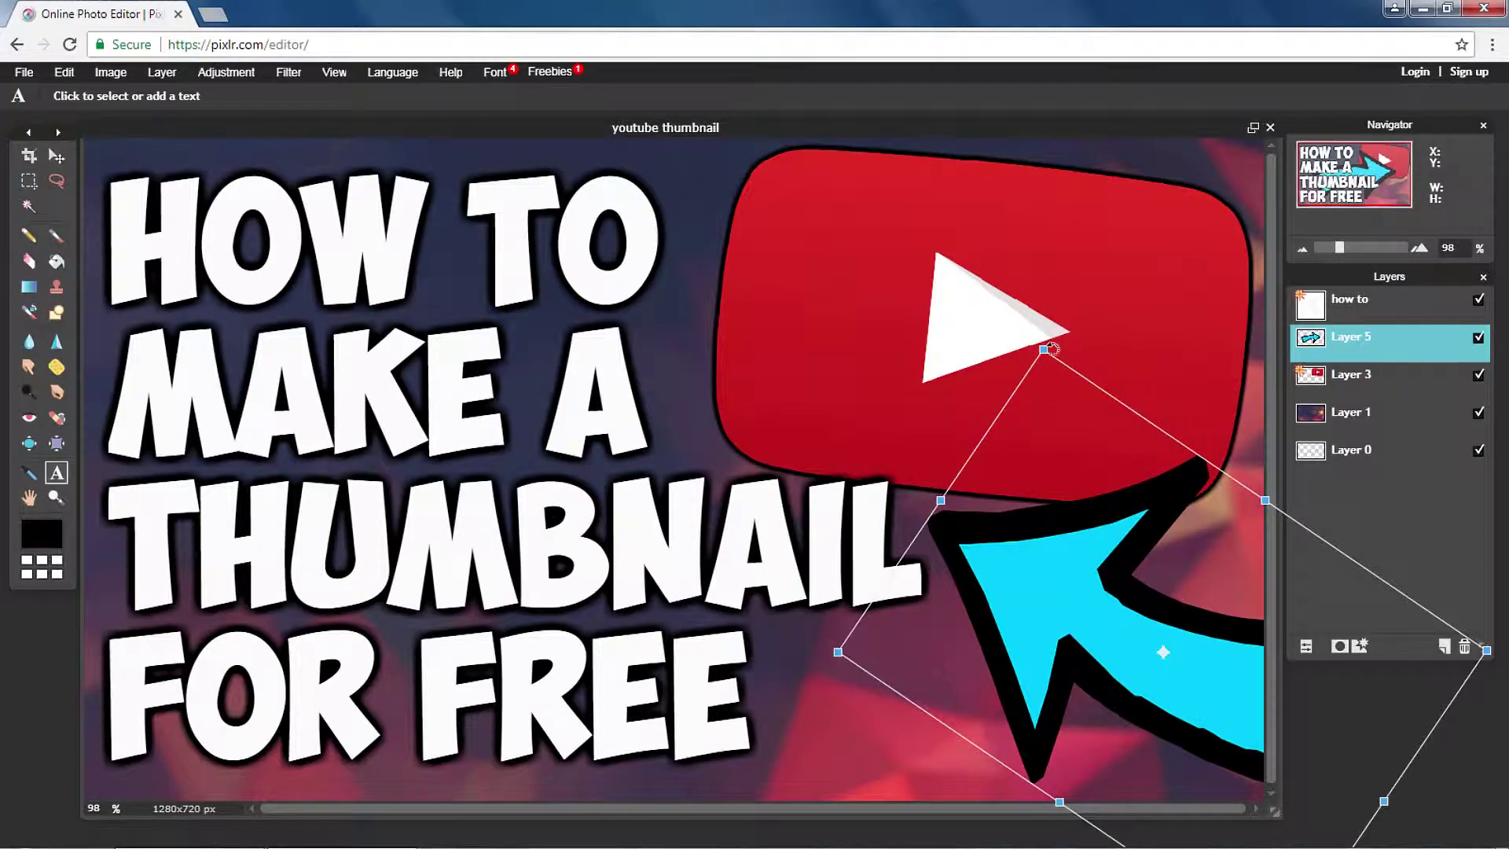
pyautogui.moveTo(1043, 348); pyautogui.dragTo(1061, 409)
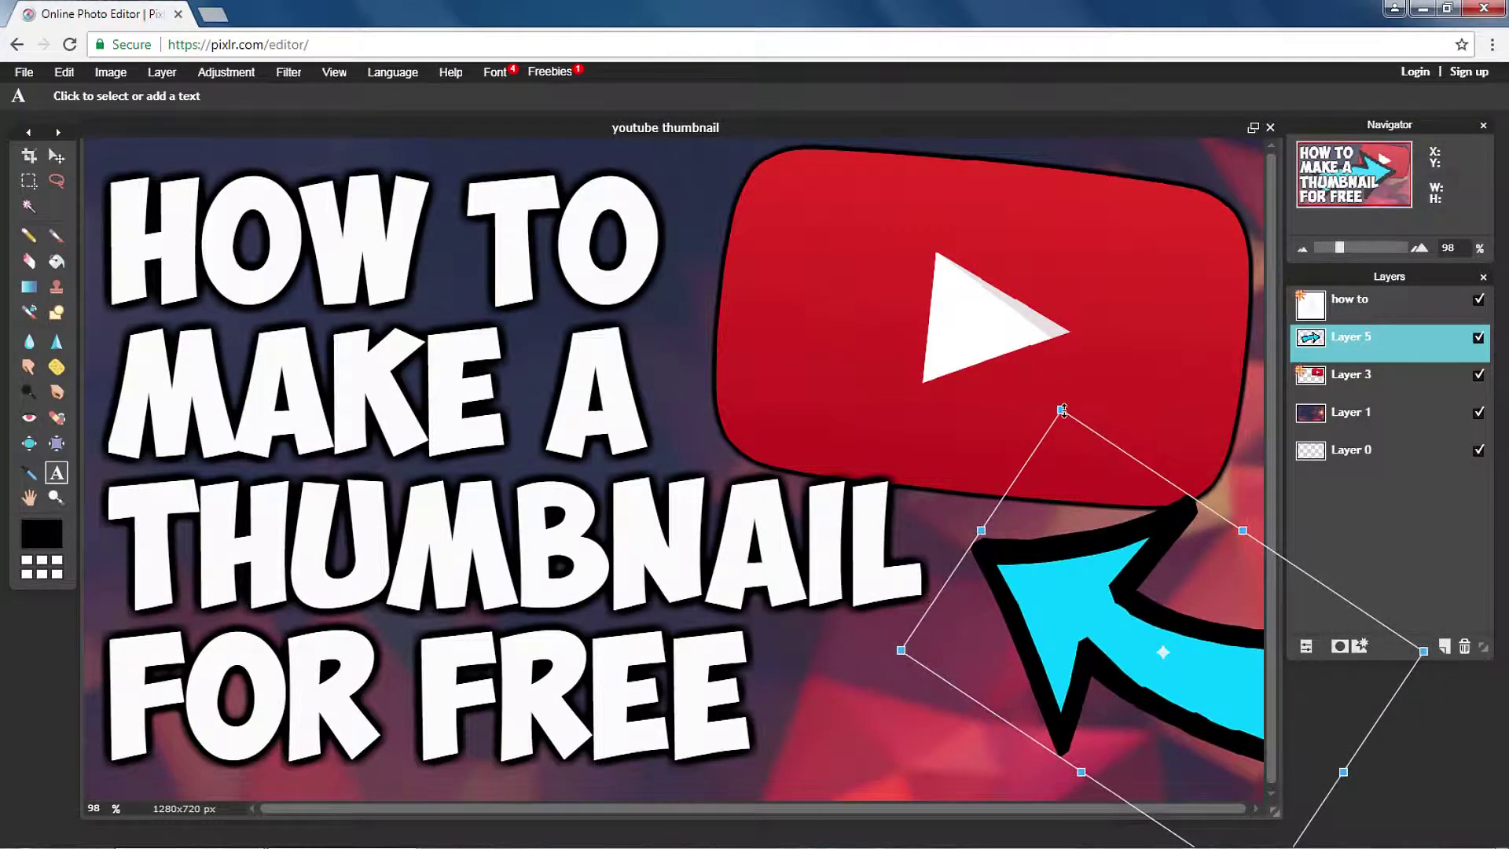
pyautogui.moveTo(1108, 602); pyautogui.dragTo(1091, 635)
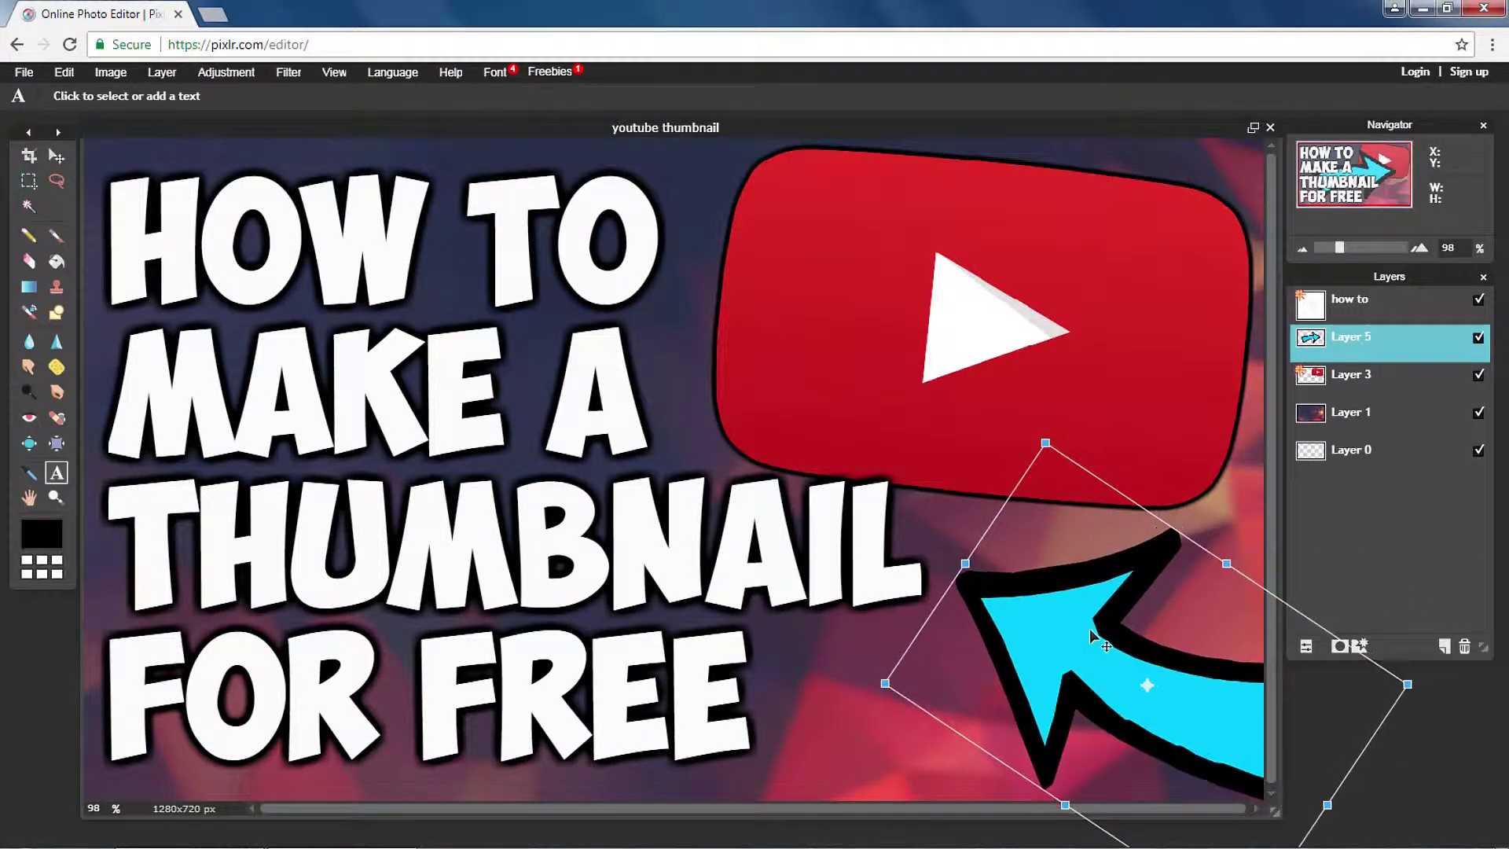
pyautogui.press('Return')
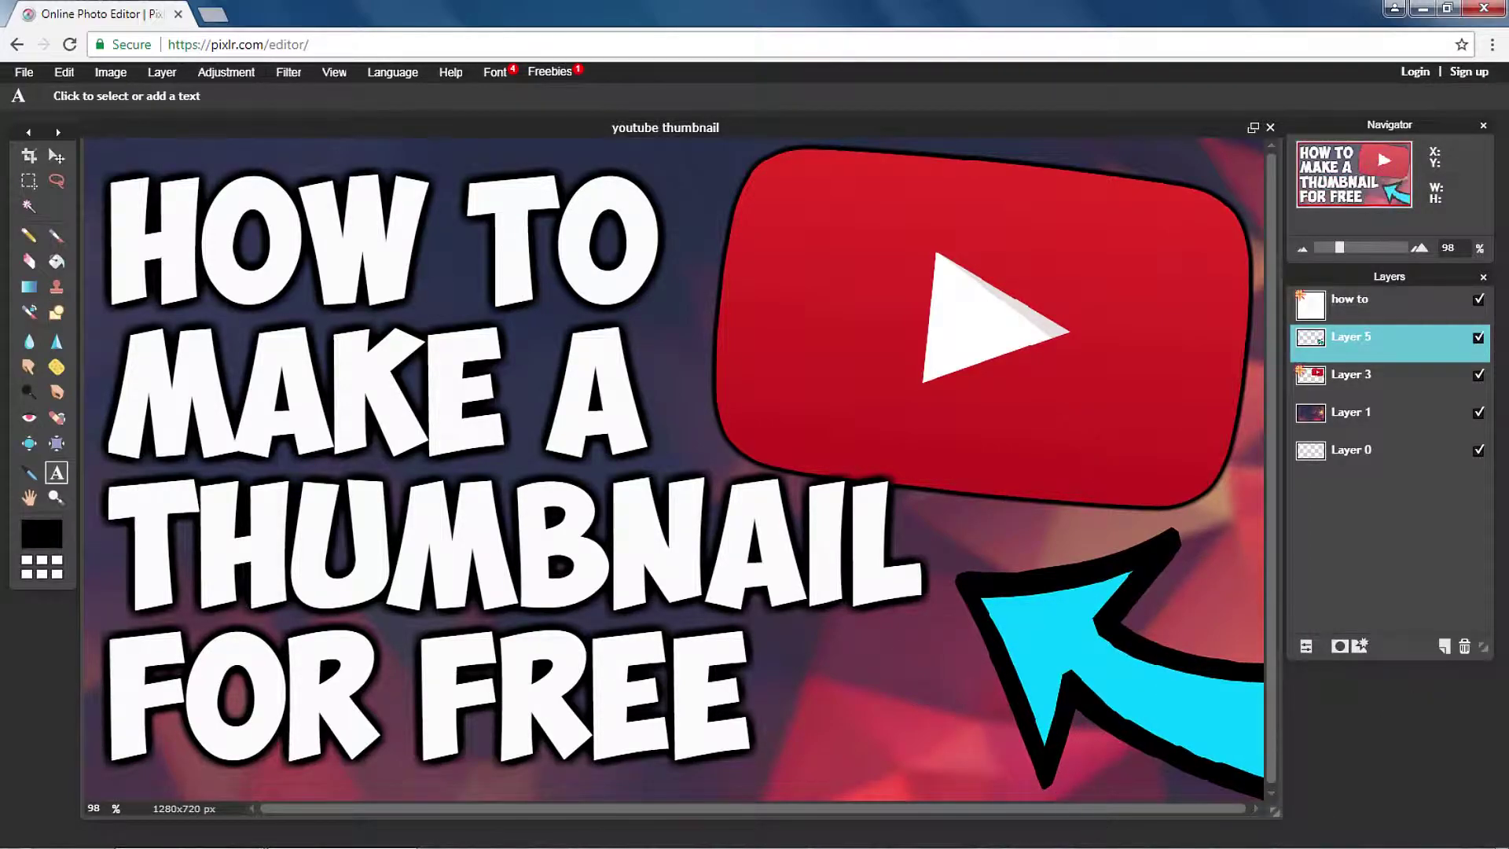
# In Layer 5's styles, leave Drop shadow off and enable a larger, harder Inner glow.
pyautogui.rightClick(1273, 343)
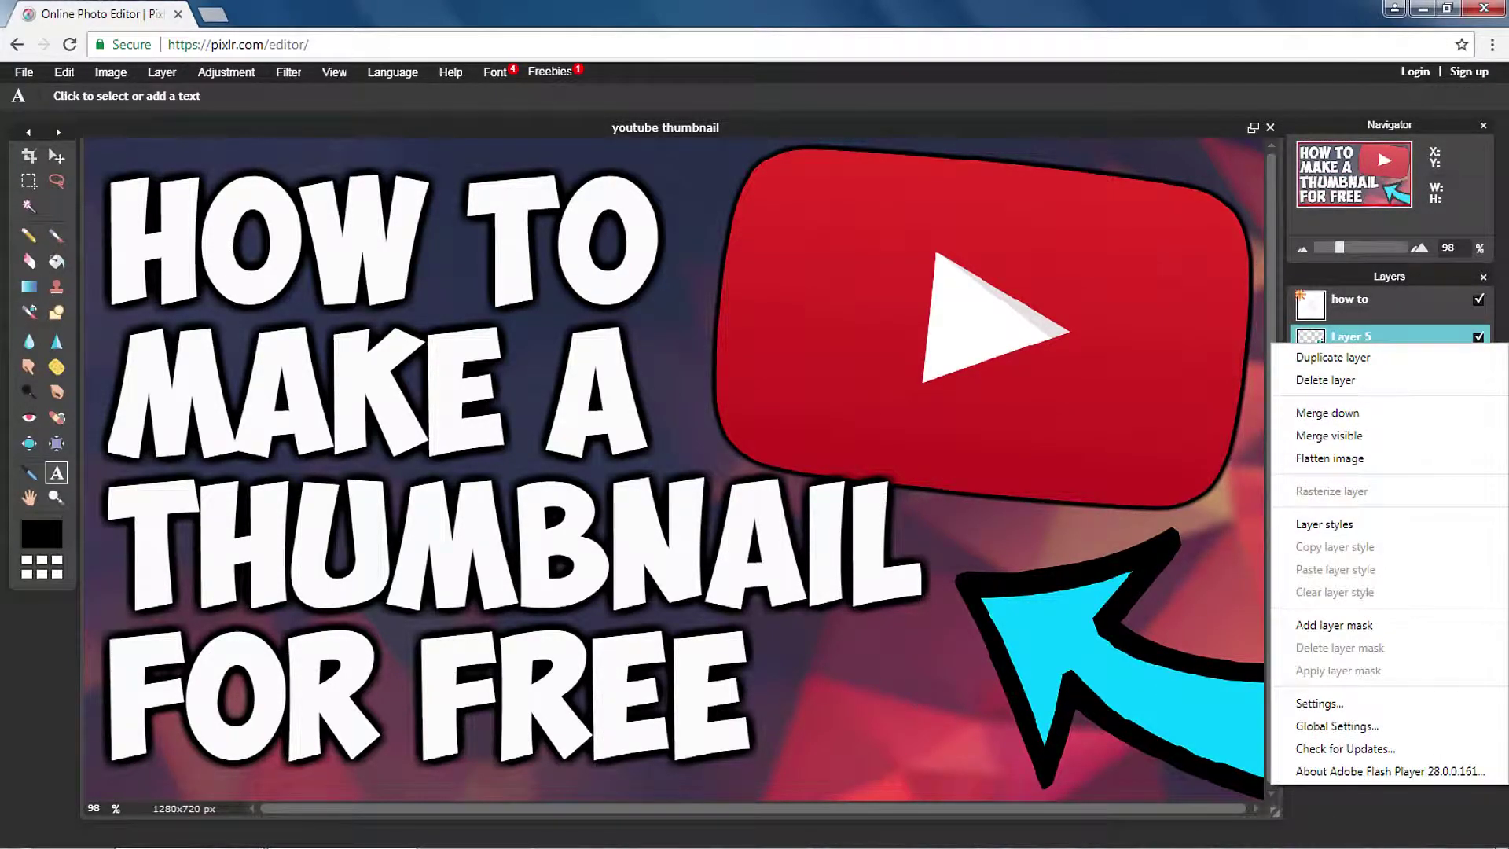
pyautogui.click(1324, 524)
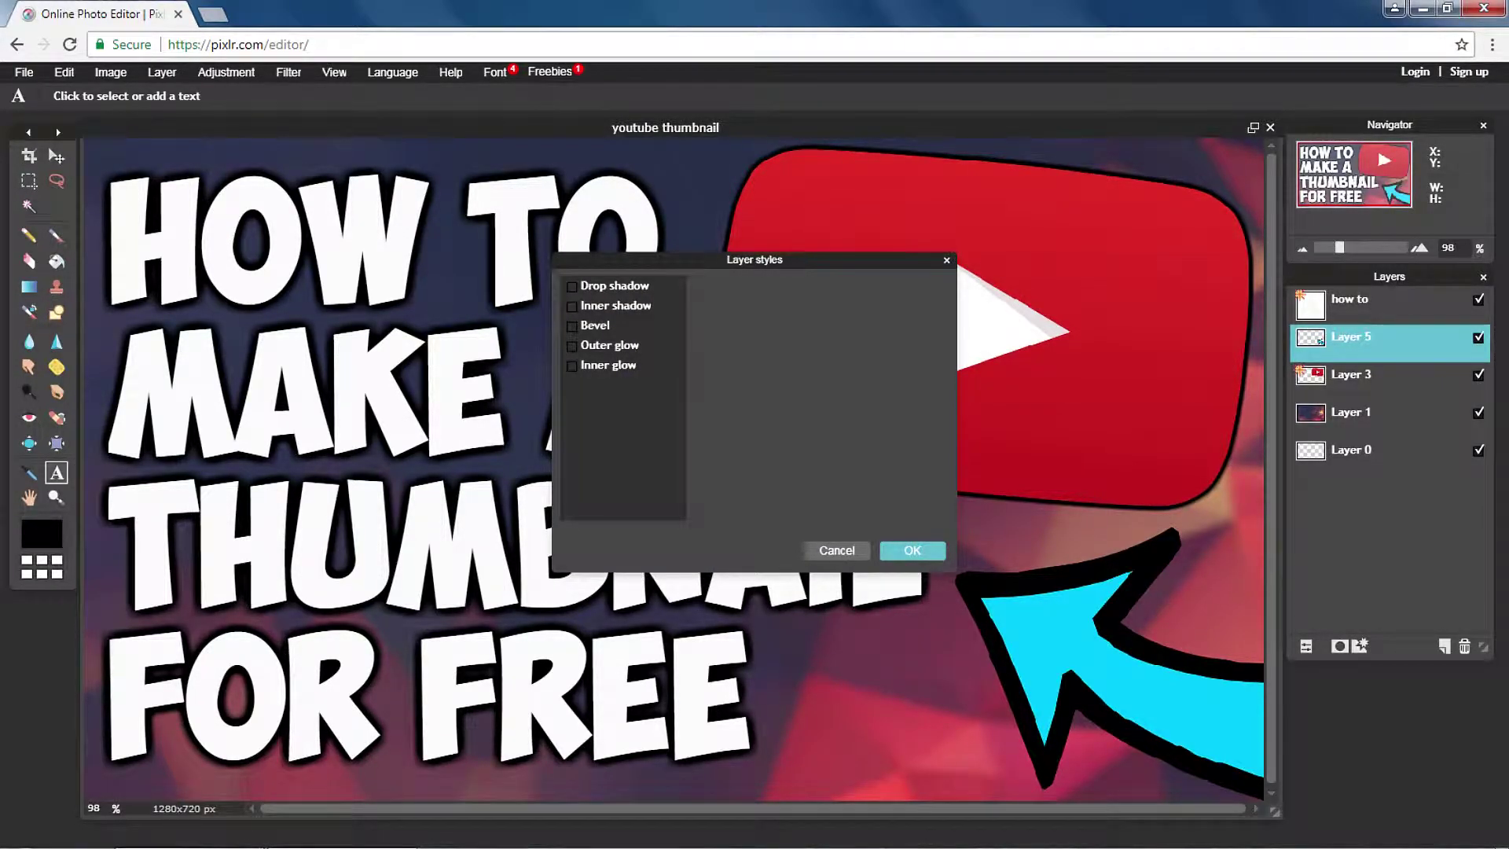
pyautogui.click(572, 286)
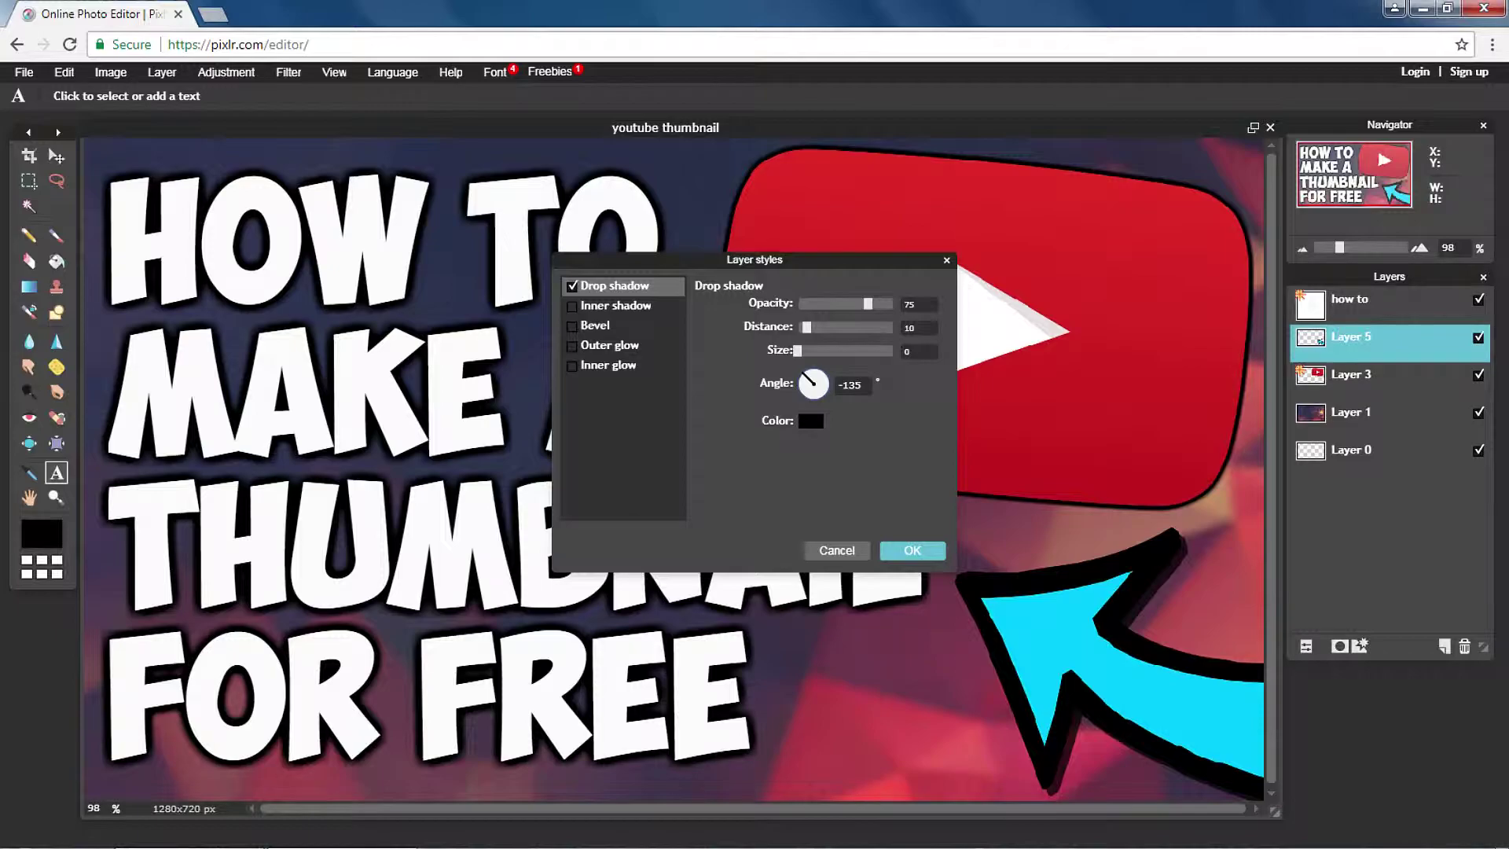
pyautogui.click(572, 286)
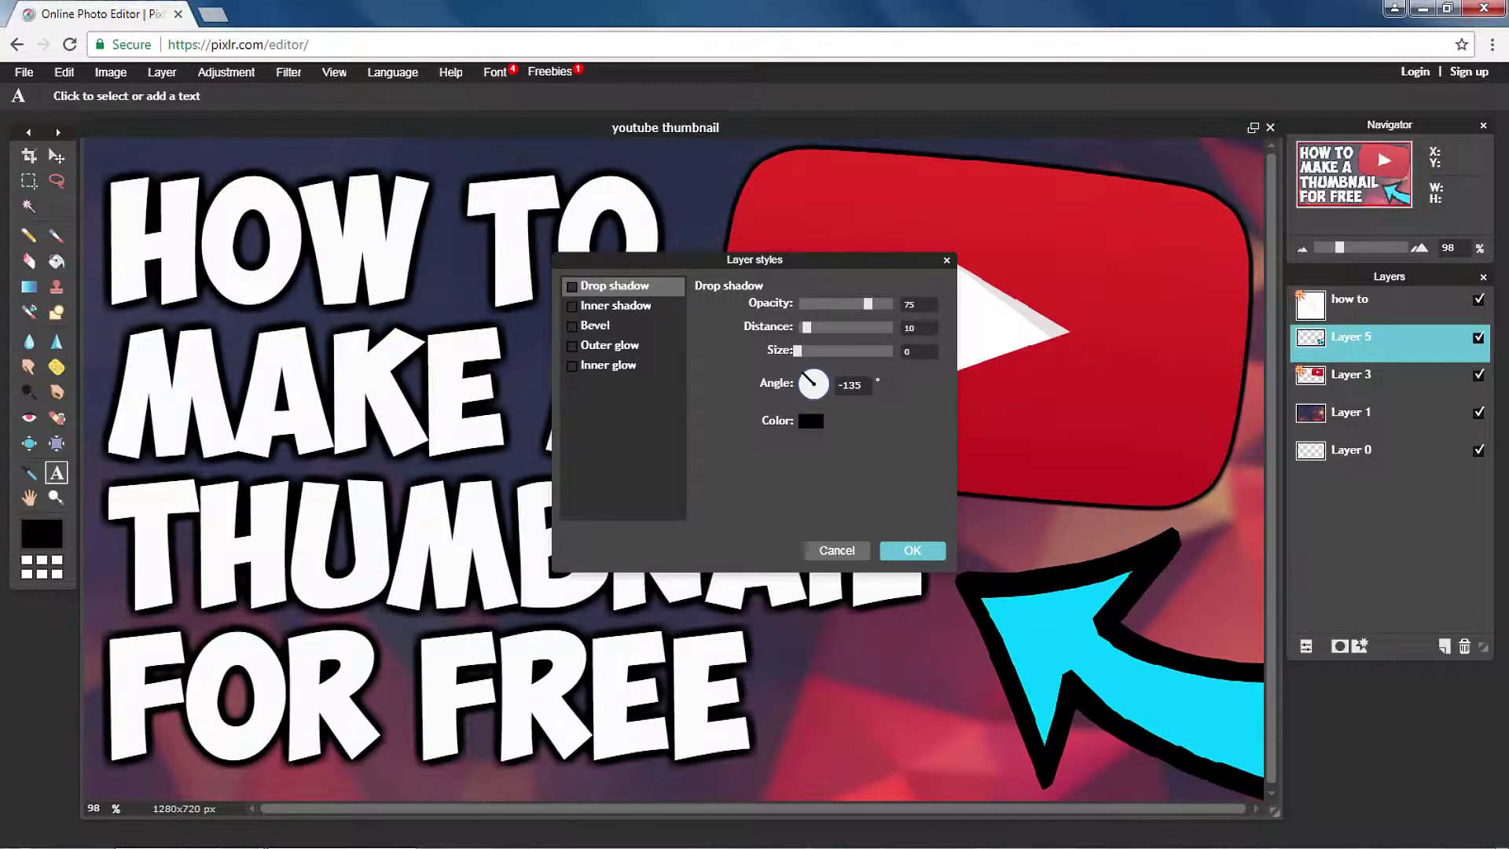
pyautogui.click(572, 365)
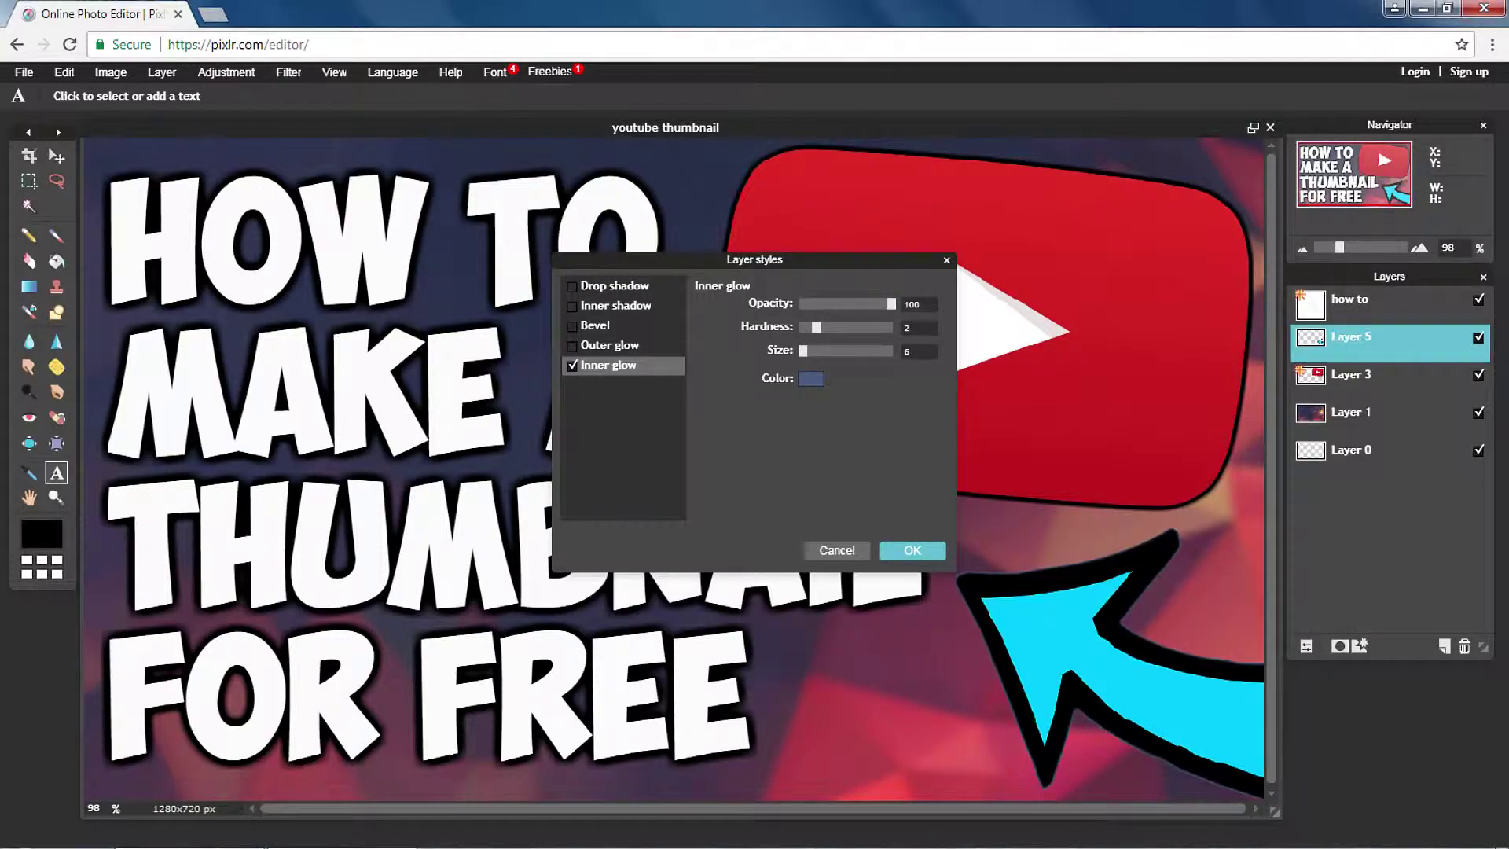
pyautogui.moveTo(803, 351)
pyautogui.mouseDown()
pyautogui.moveTo(891, 350)
pyautogui.moveTo(890, 327)
pyautogui.mouseUp()
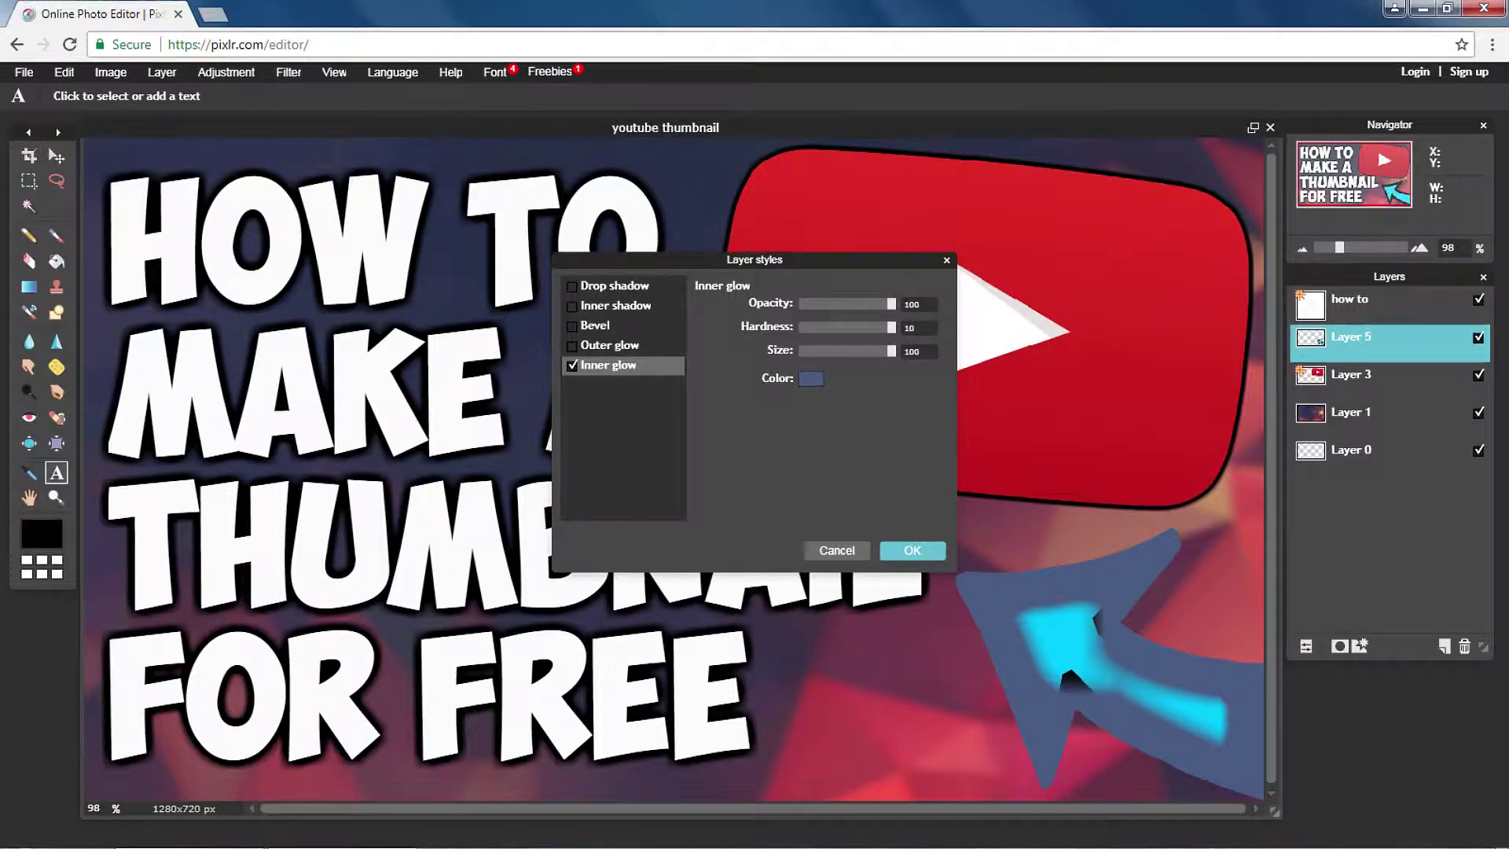
# Change the arrow's inner glow colour to a vivid saturated blue.
pyautogui.click(811, 378)
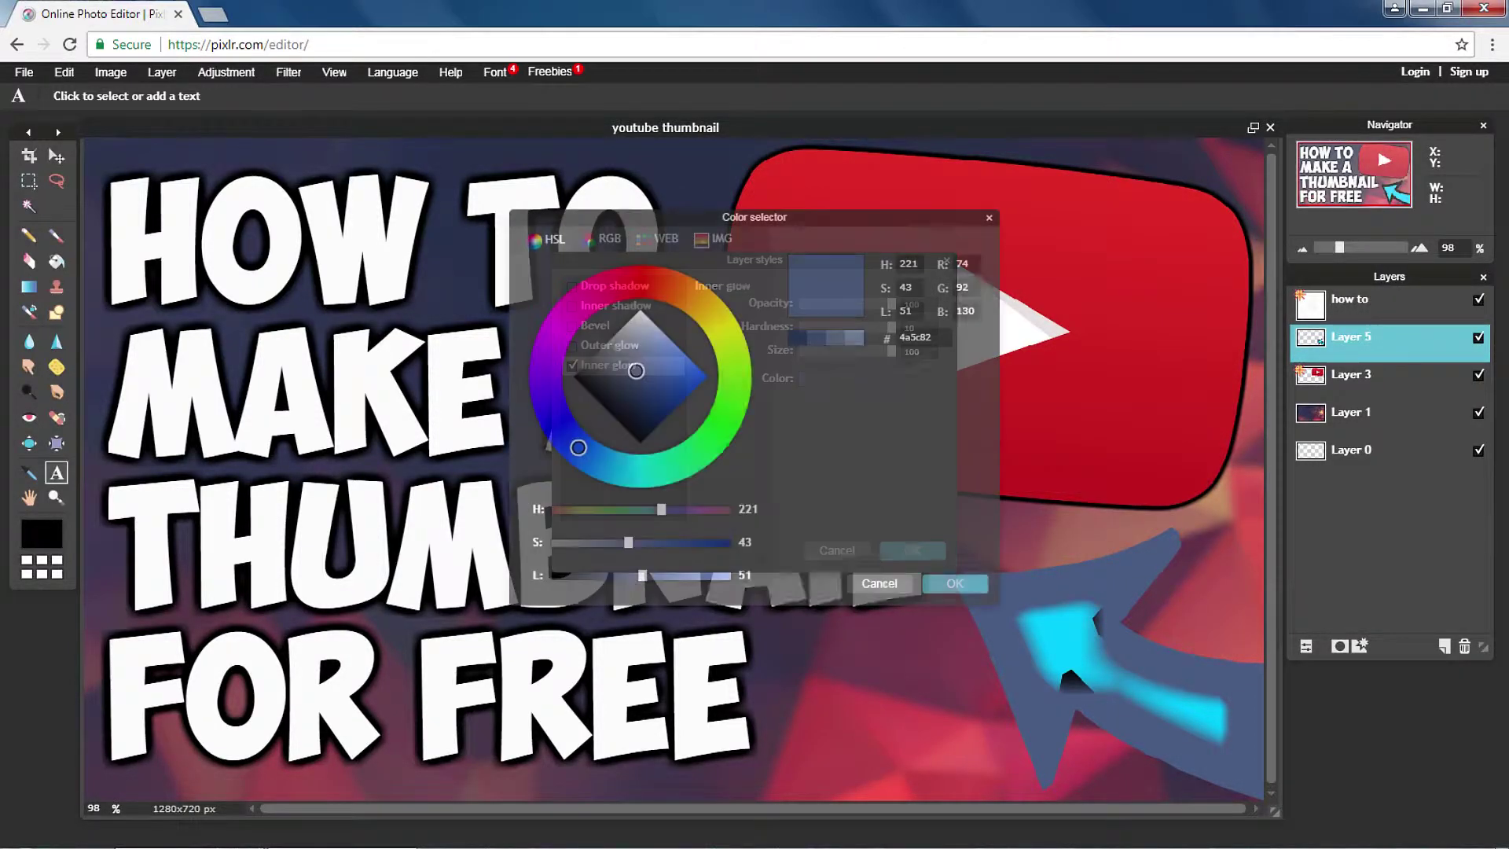
pyautogui.moveTo(624, 384); pyautogui.dragTo(706, 376)
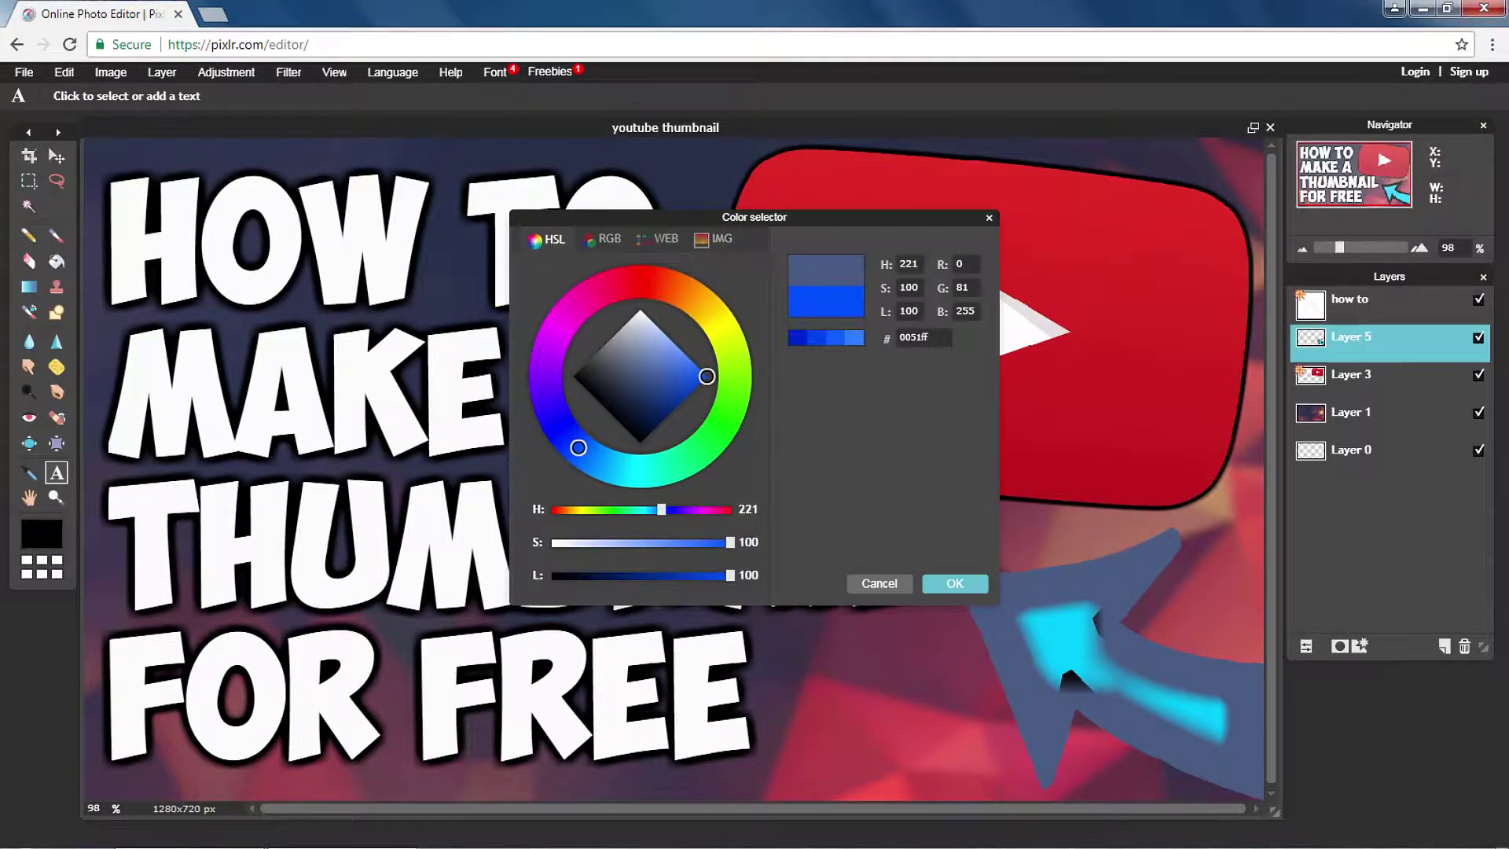
pyautogui.click(955, 583)
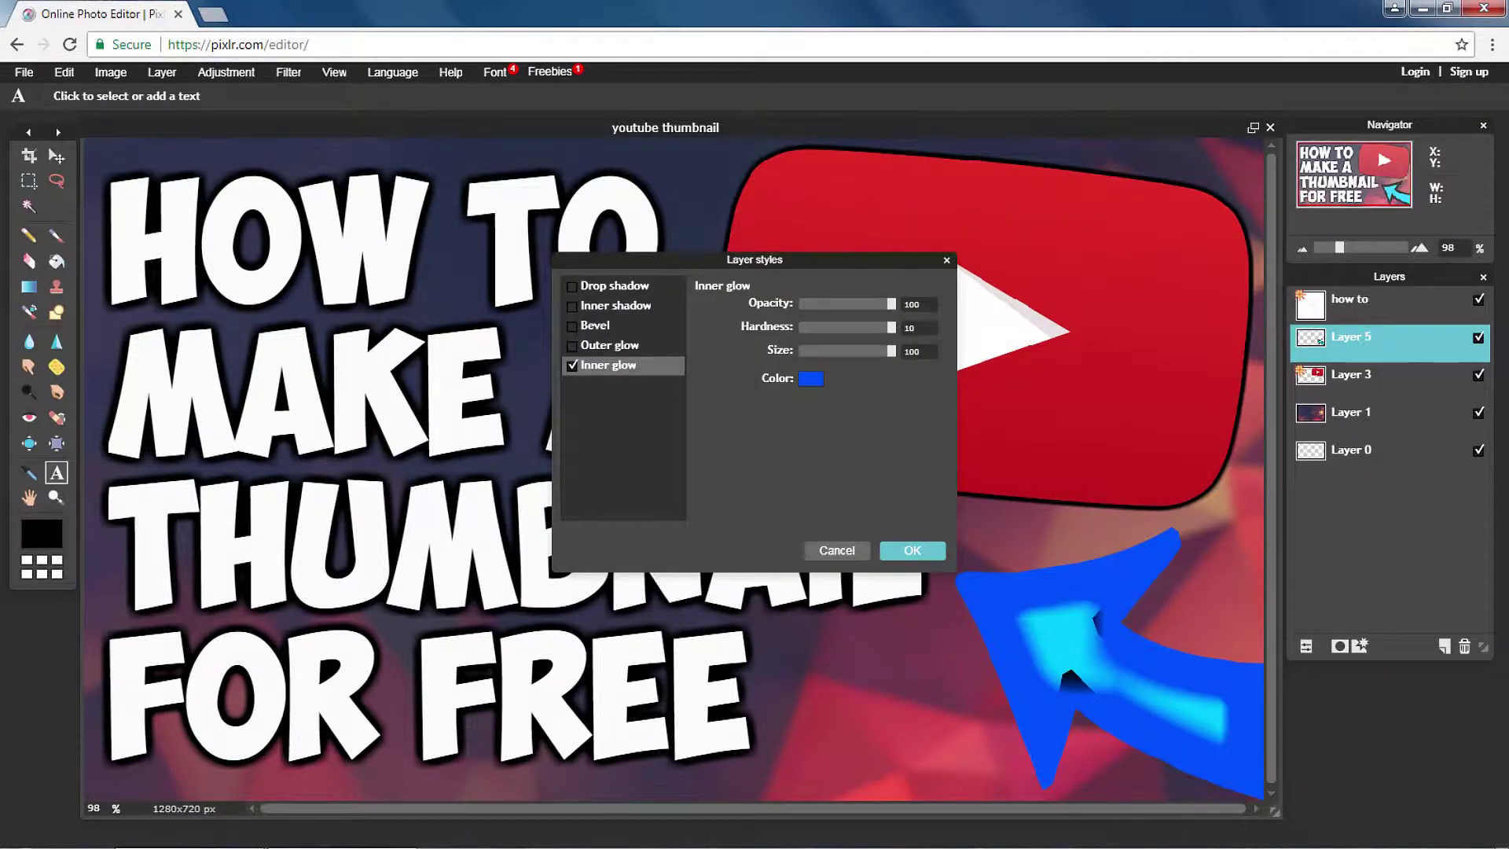
# Add an outer glow and an inner shadow with maximum distance and size to the arrow.
pyautogui.click(571, 345)
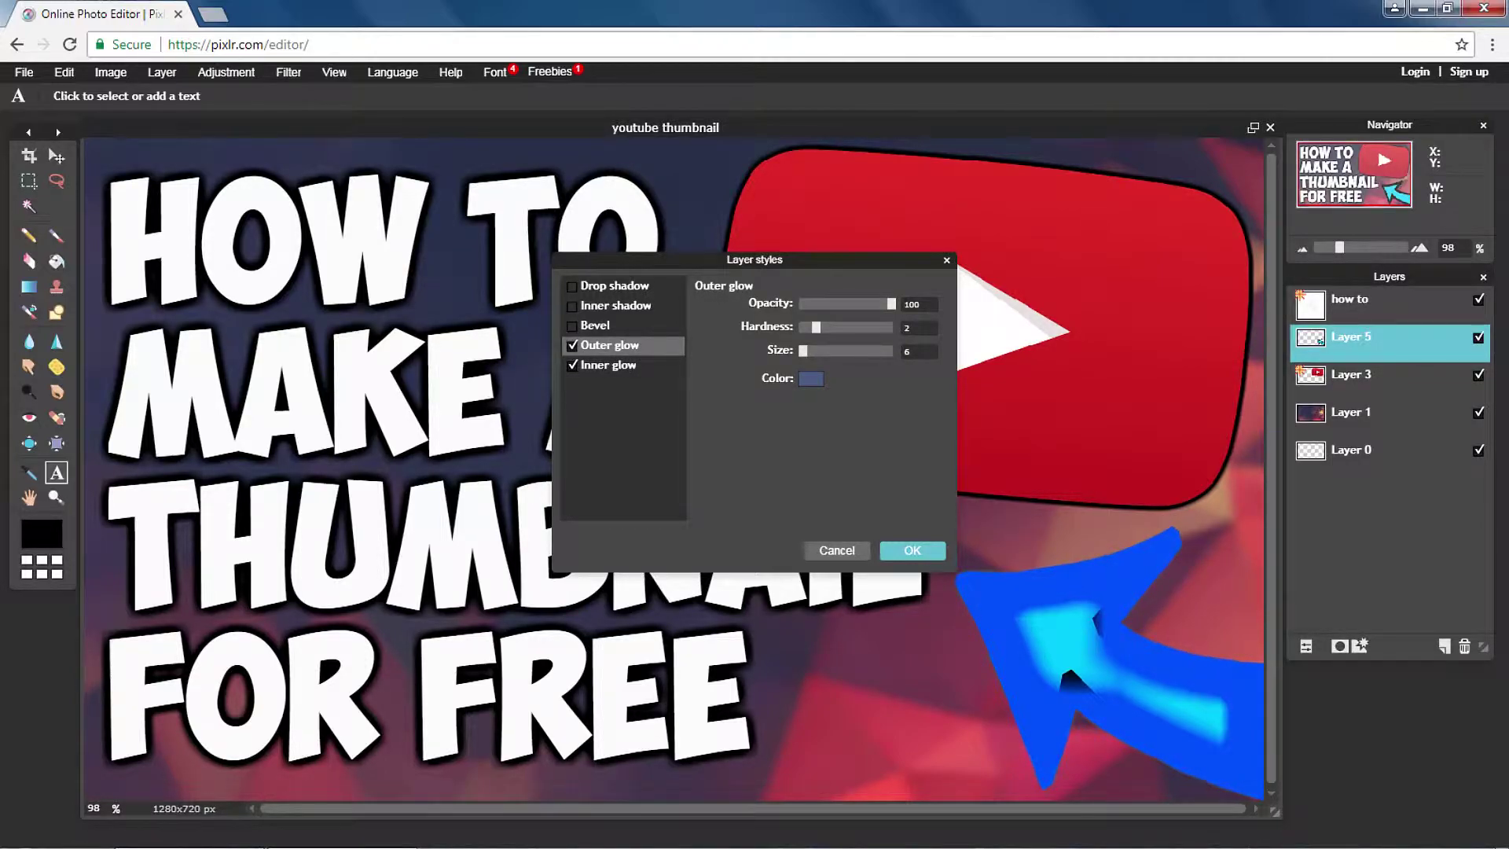
pyautogui.click(571, 325)
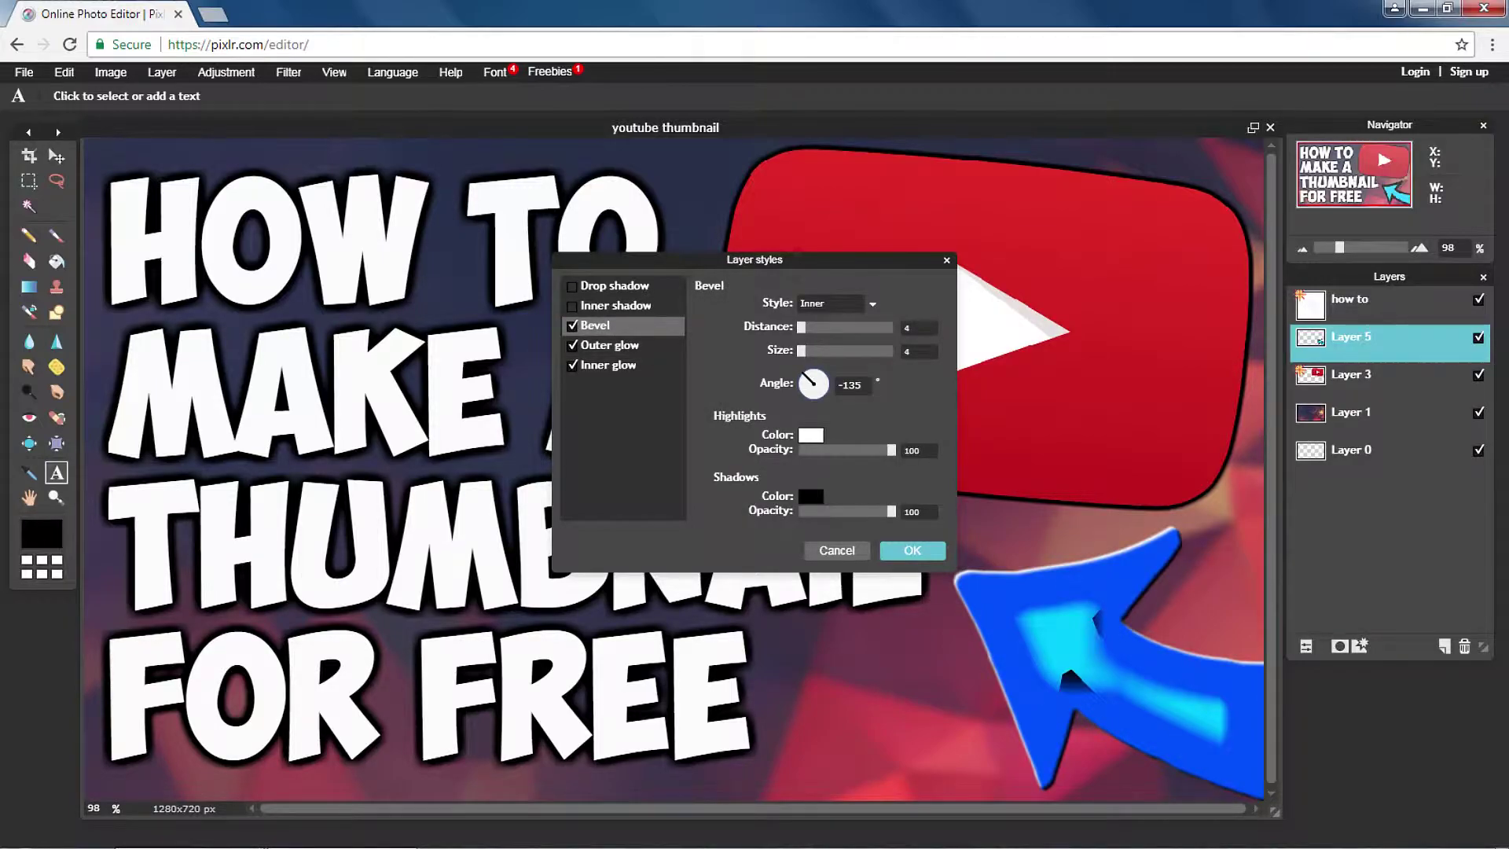
pyautogui.click(571, 325)
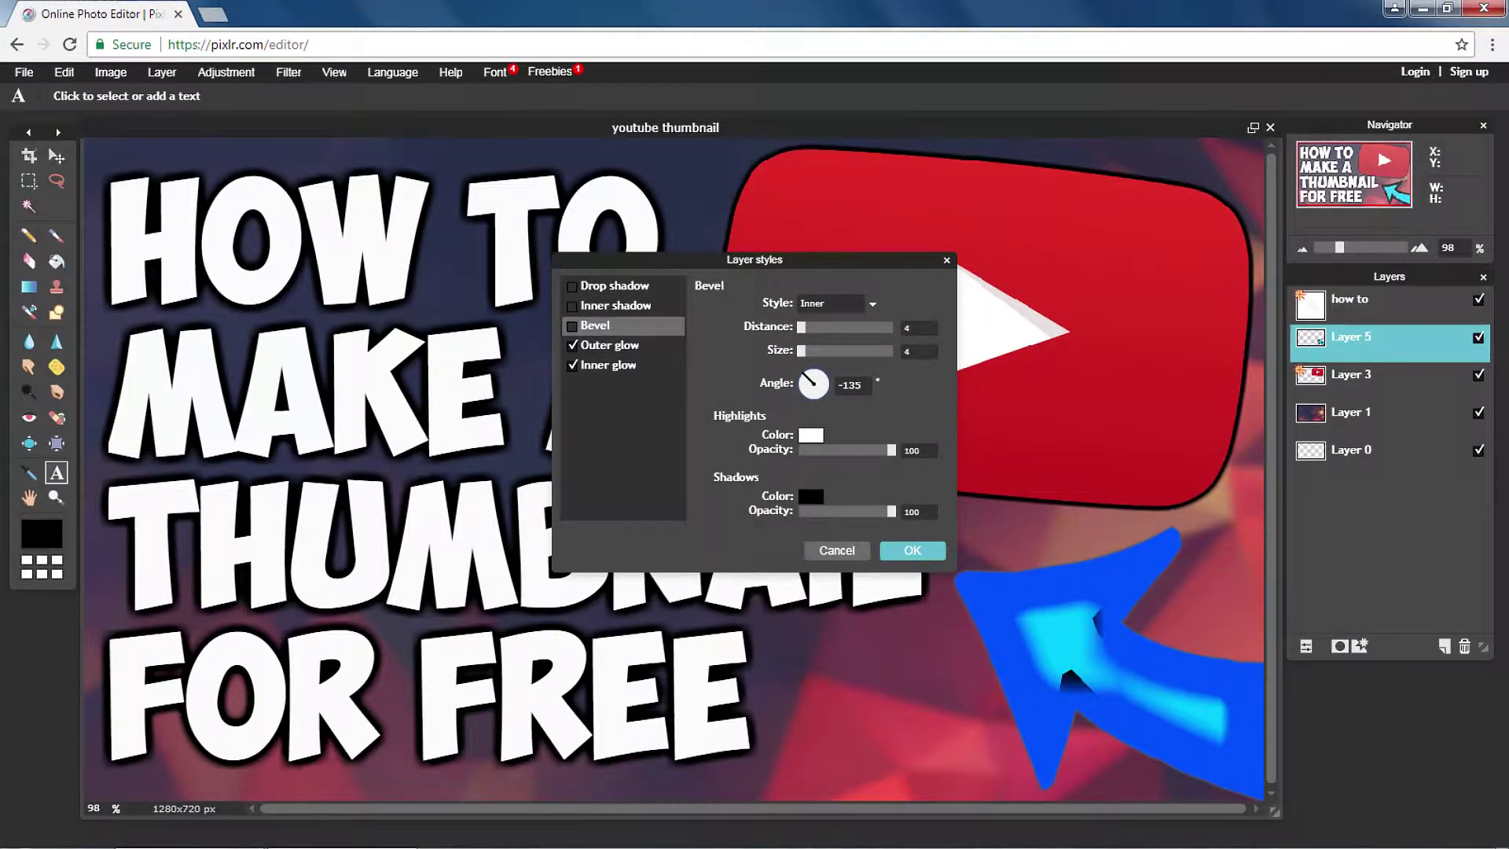
pyautogui.click(571, 305)
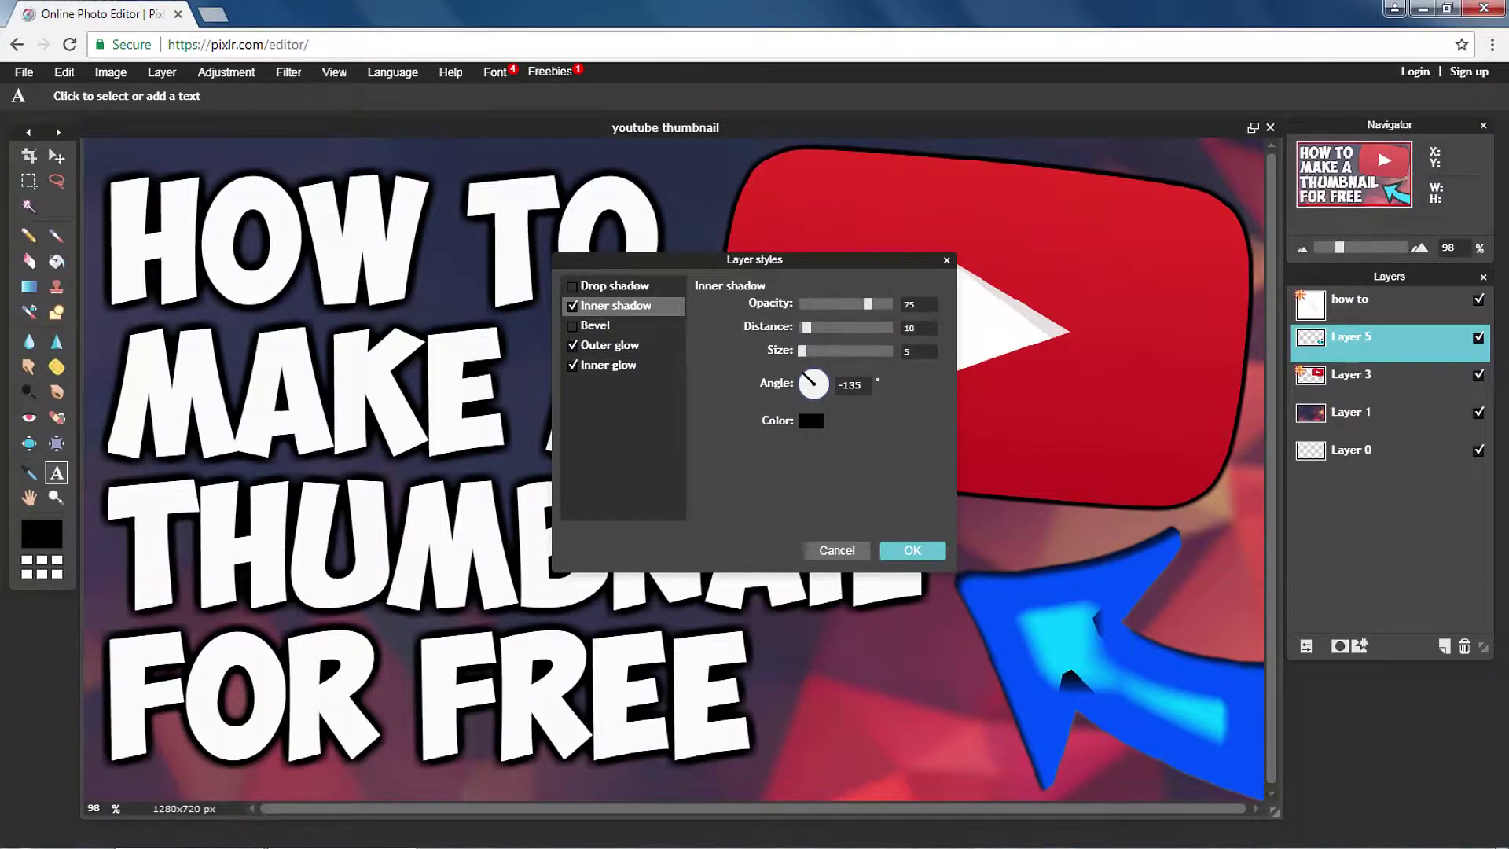
pyautogui.moveTo(806, 327); pyautogui.dragTo(891, 327)
pyautogui.moveTo(801, 350)
pyautogui.mouseDown()
pyautogui.moveTo(891, 350)
pyautogui.moveTo(891, 304)
pyautogui.mouseUp()
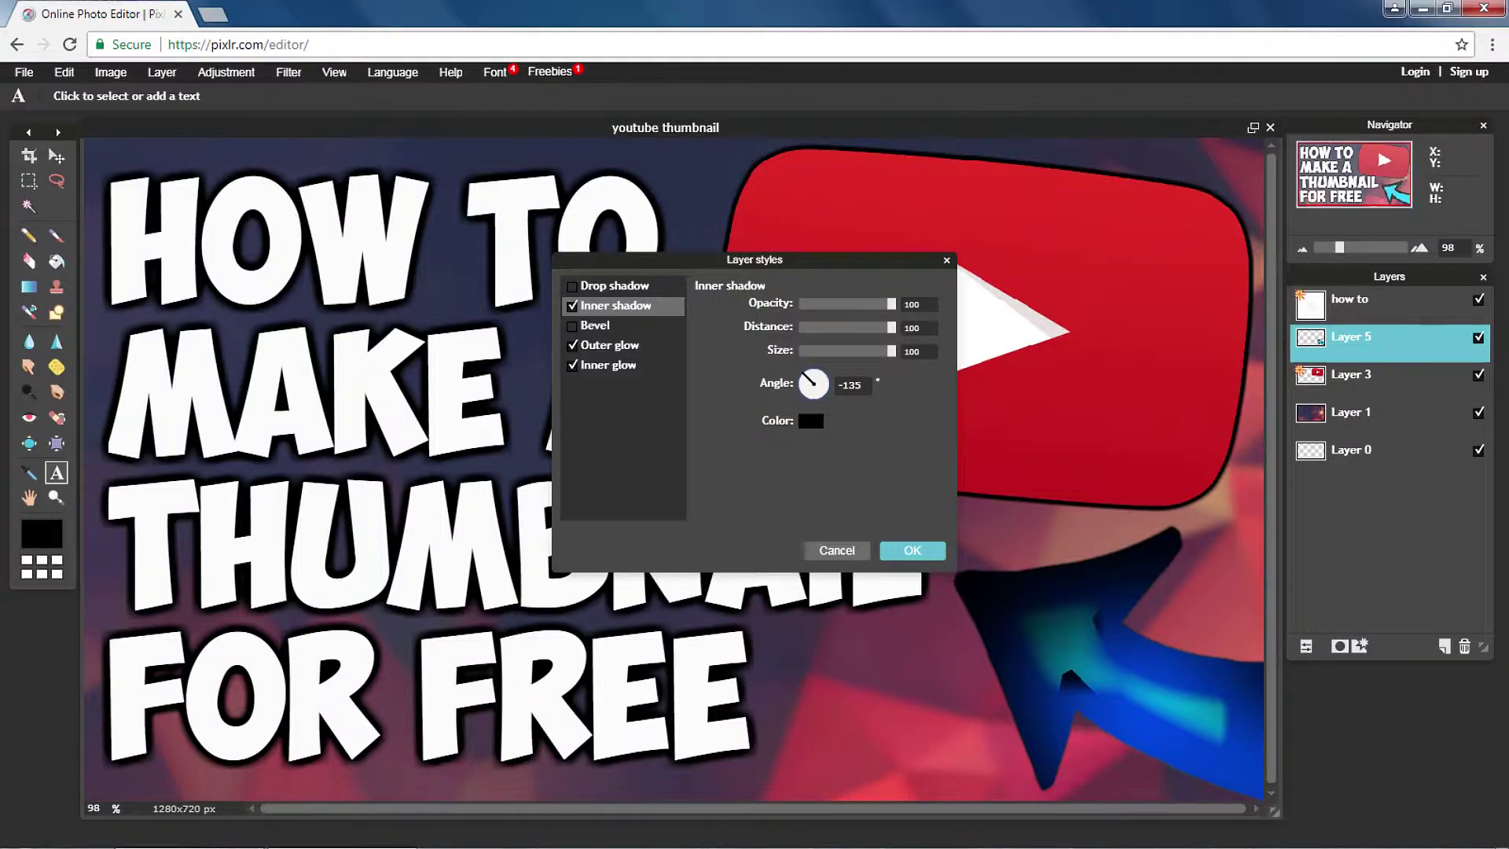
pyautogui.click(913, 551)
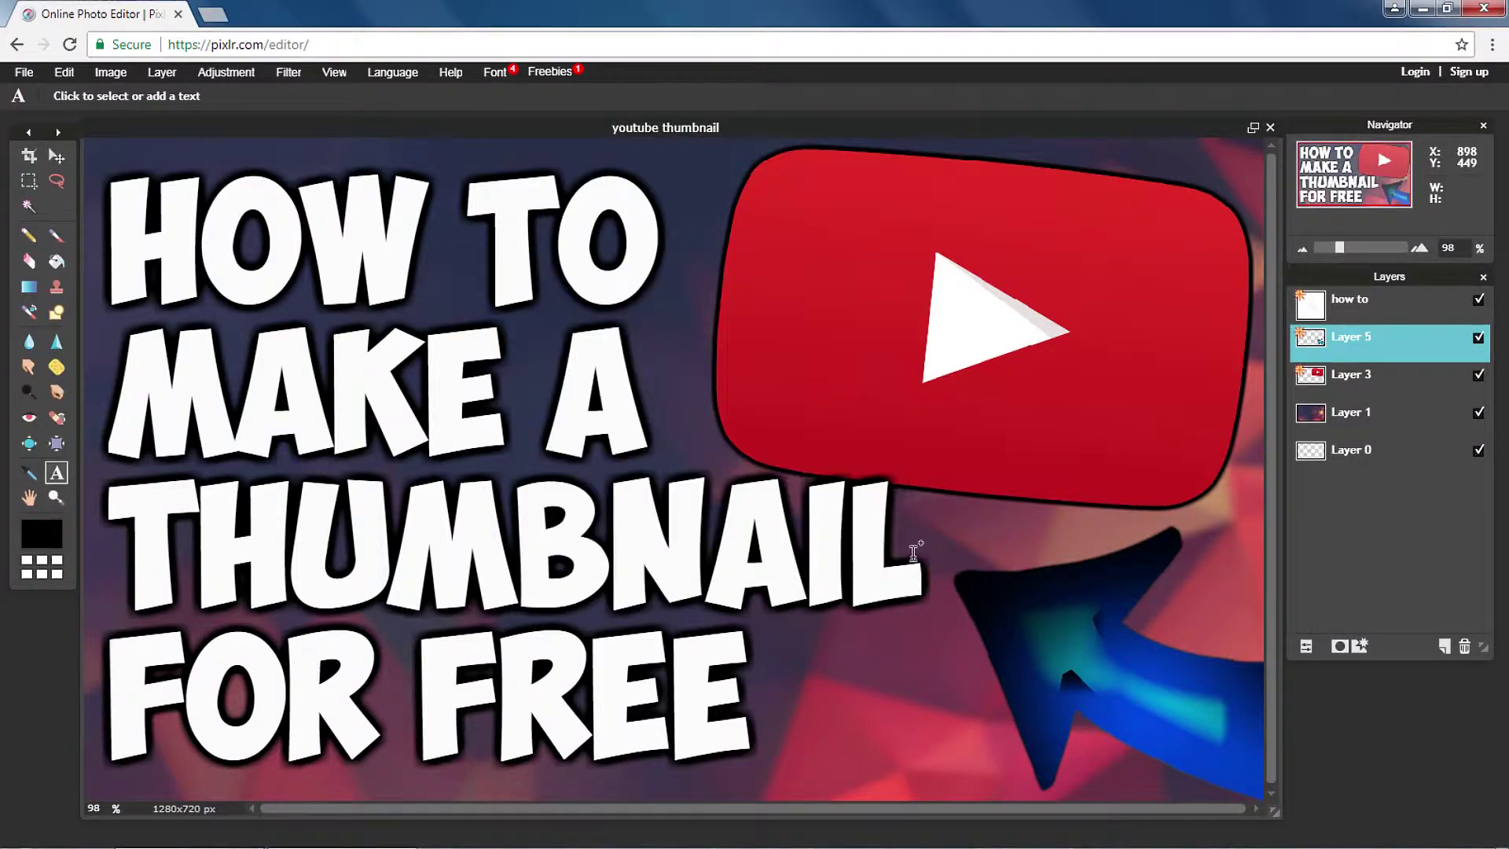
pyautogui.click(914, 552)
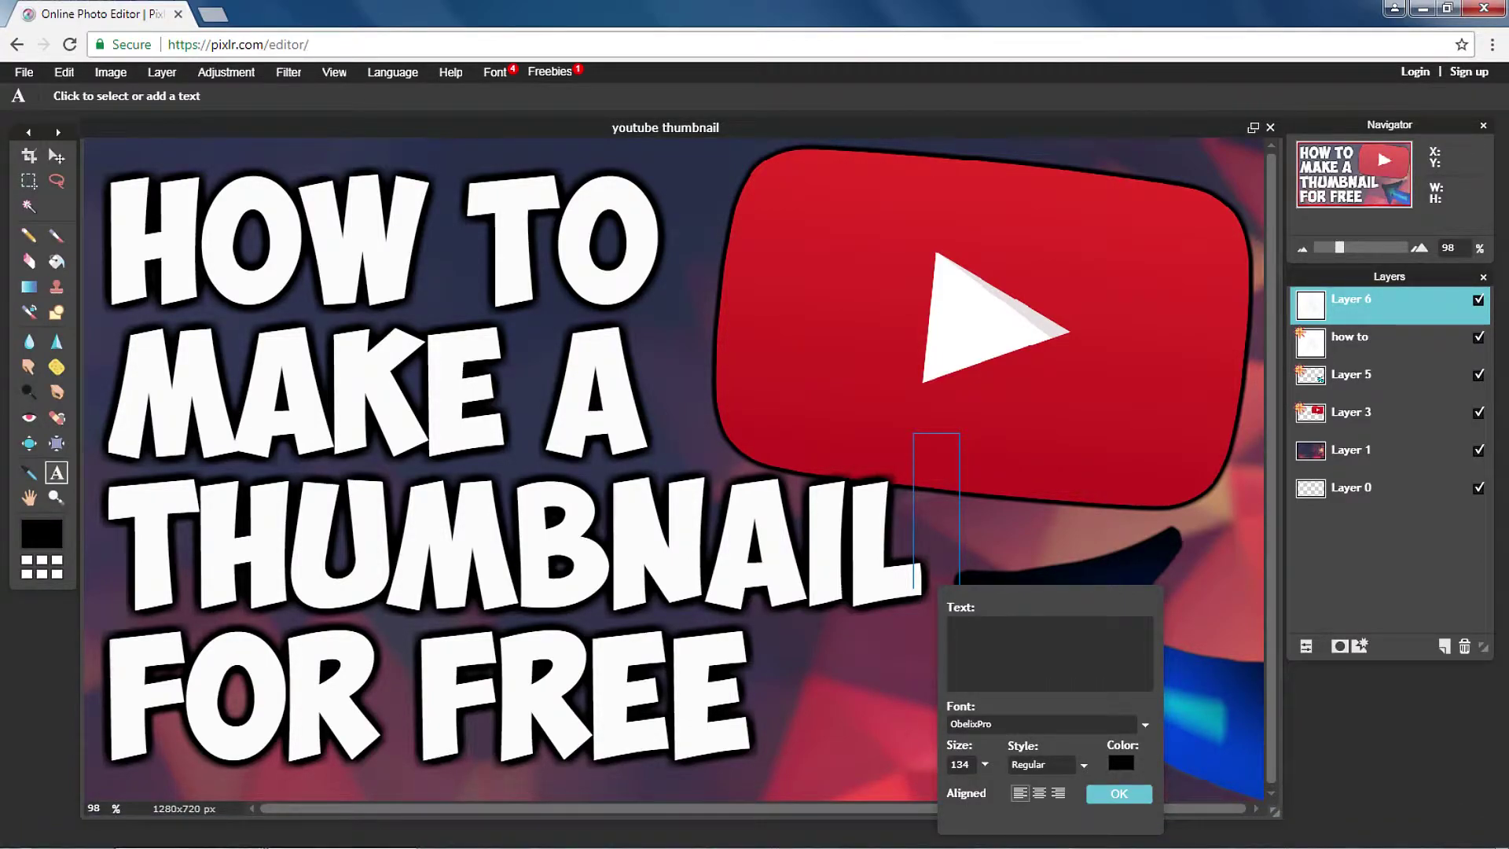
pyautogui.click(1116, 794)
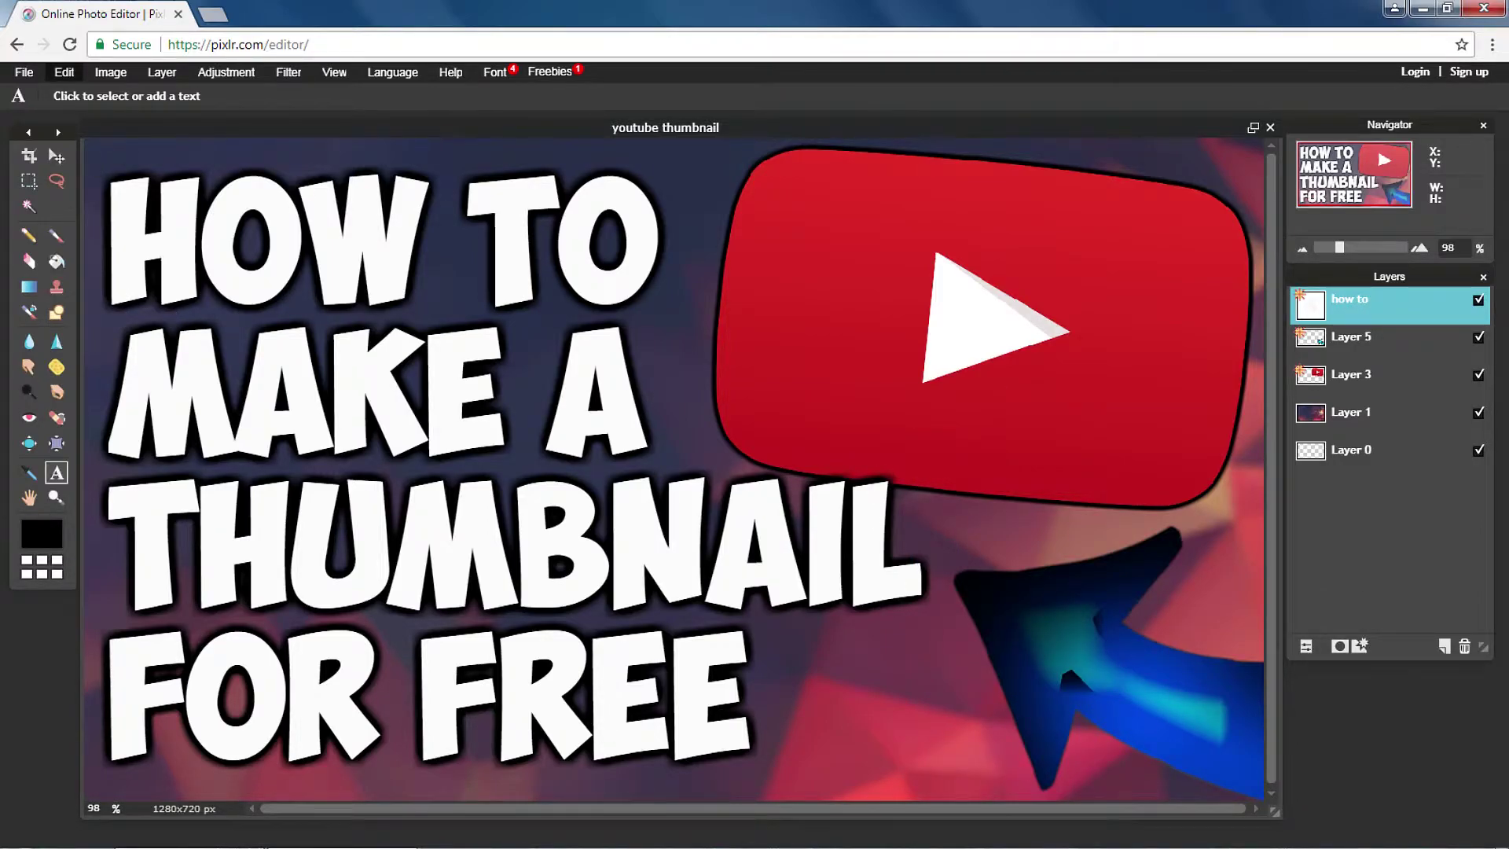
pyautogui.click(64, 72)
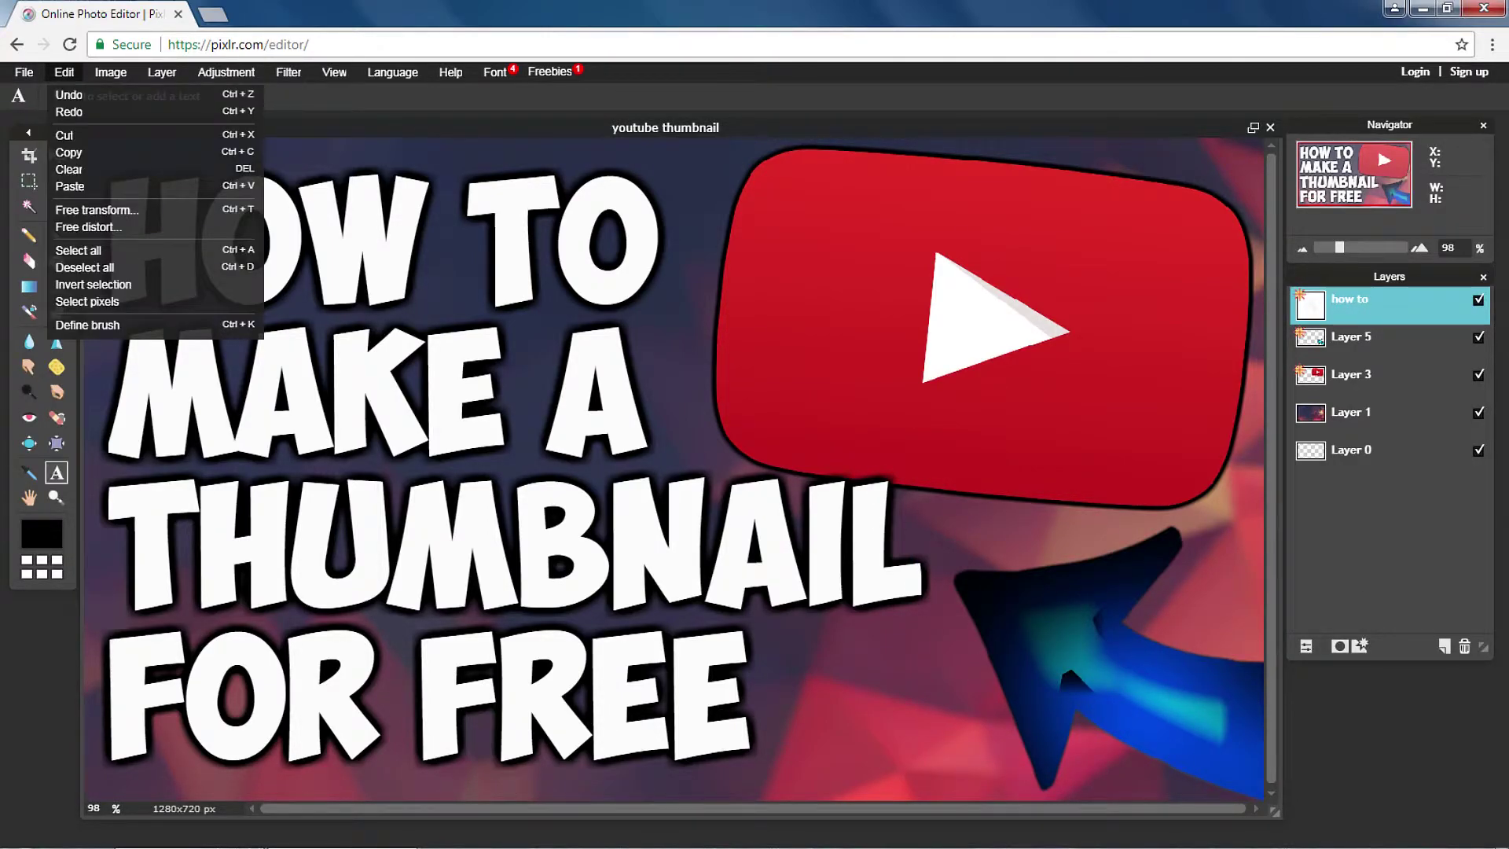
pyautogui.click(24, 72)
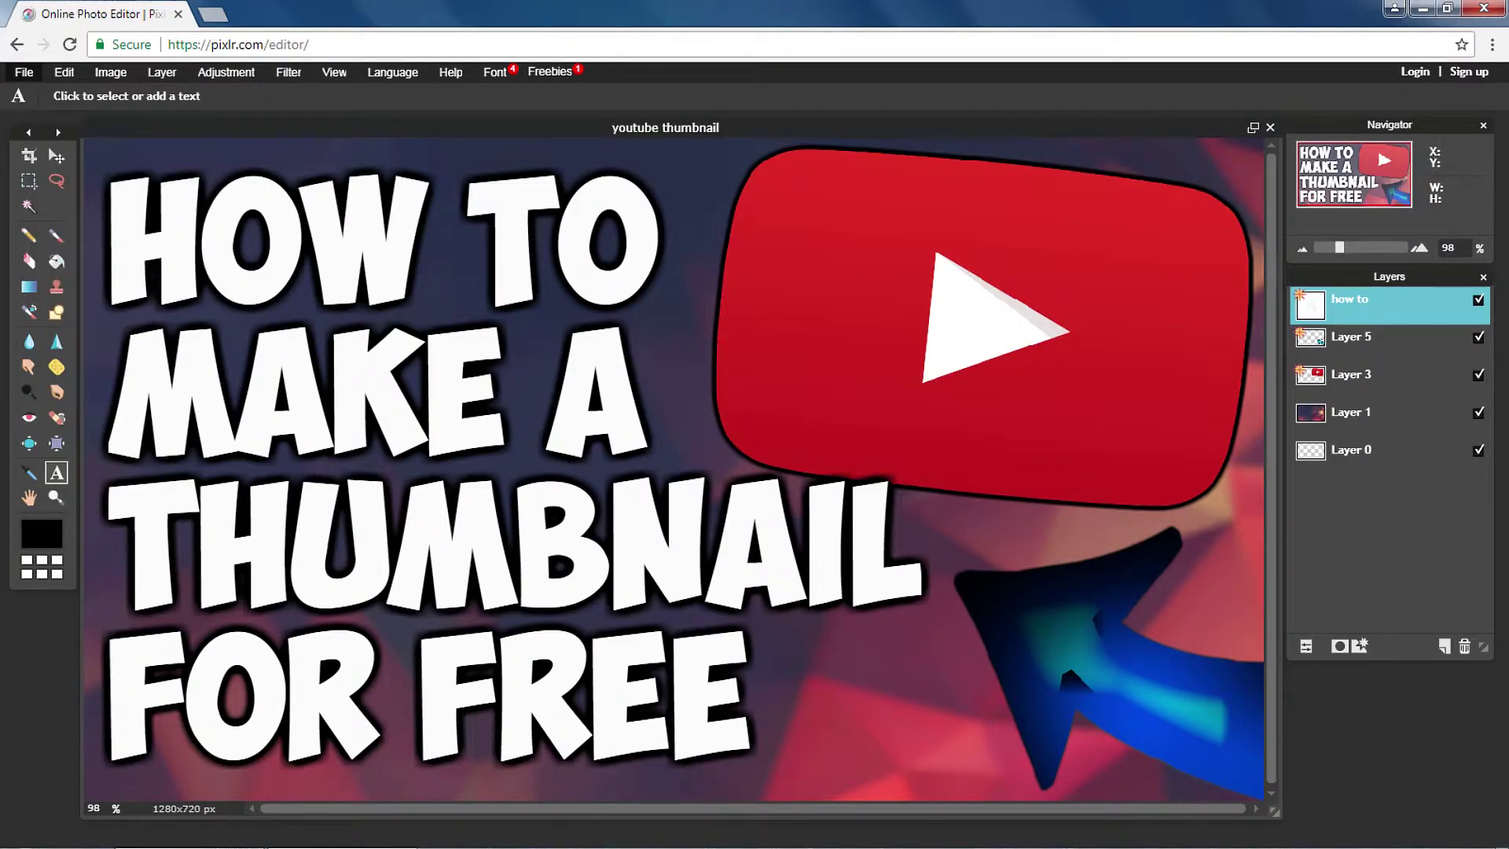
pyautogui.click(24, 71)
# Save the thumbnail as a PNG file named 'youtube thumbnail'.
pyautogui.click(35, 168)
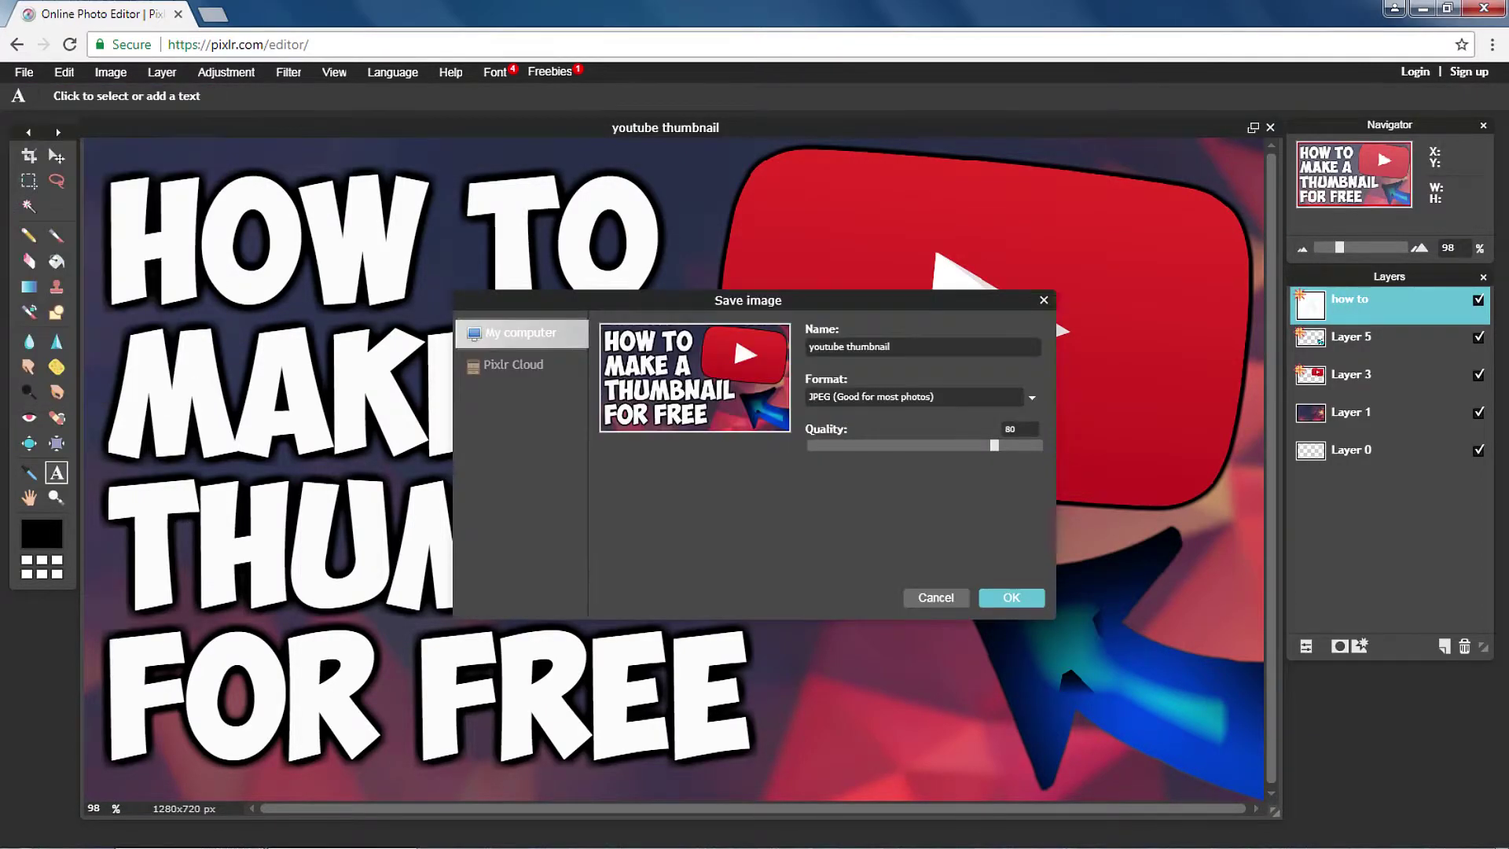
pyautogui.press('Return')
pyautogui.click(1031, 397)
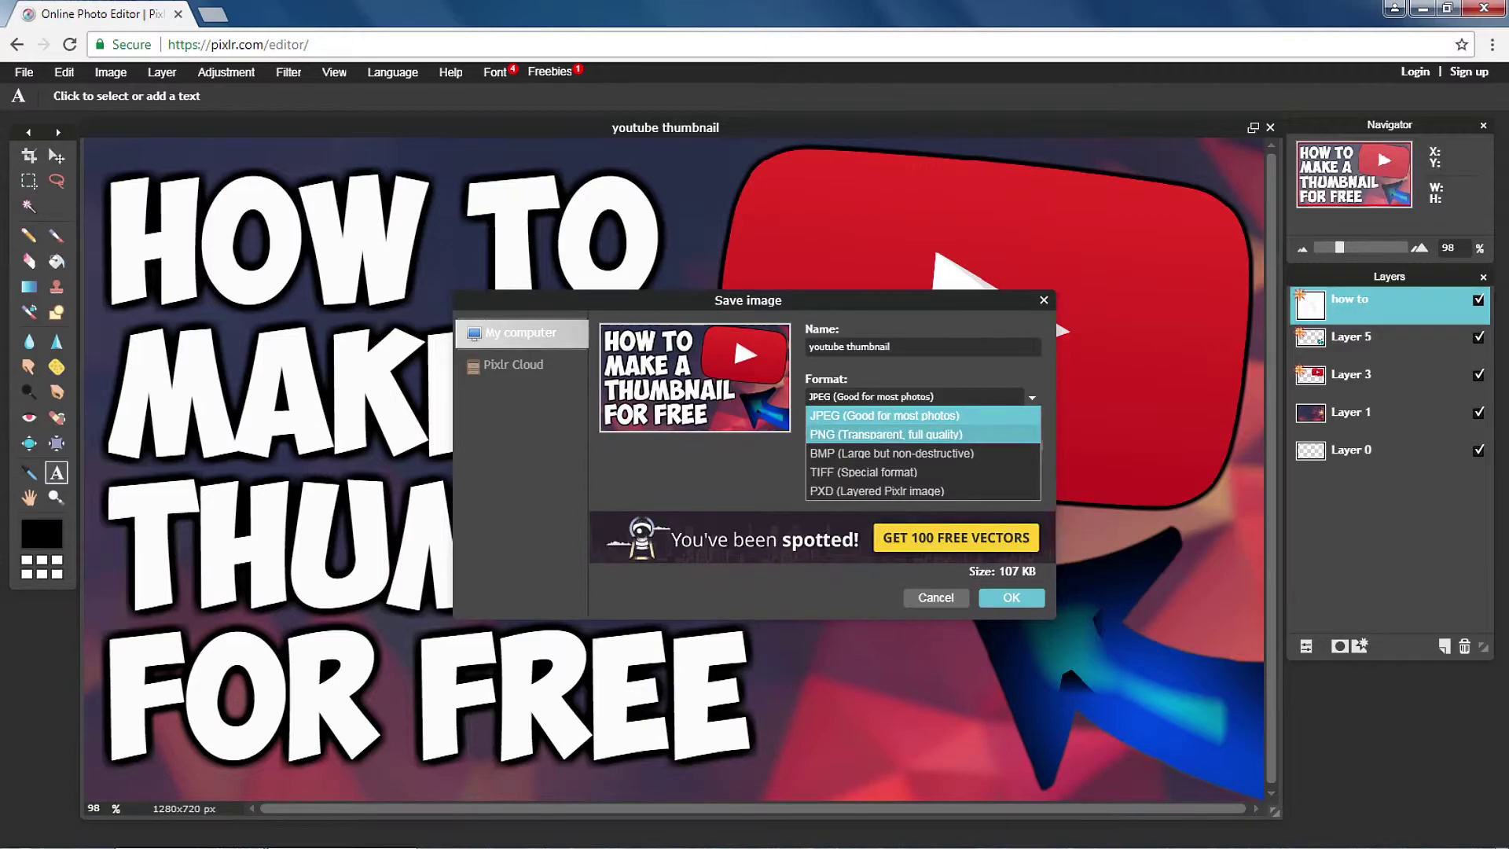
pyautogui.click(885, 434)
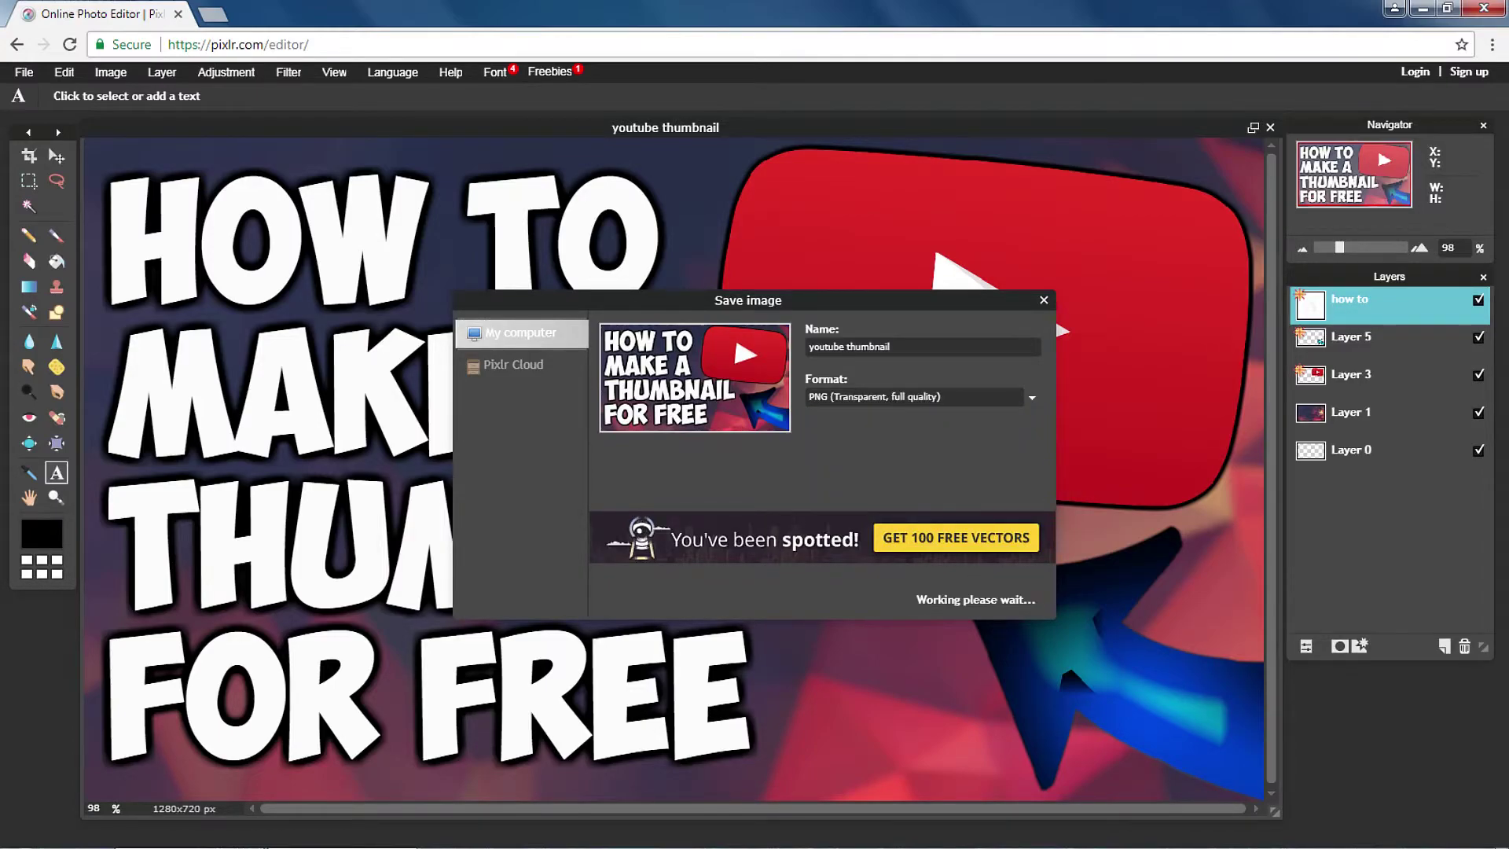
pyautogui.click(1011, 597)
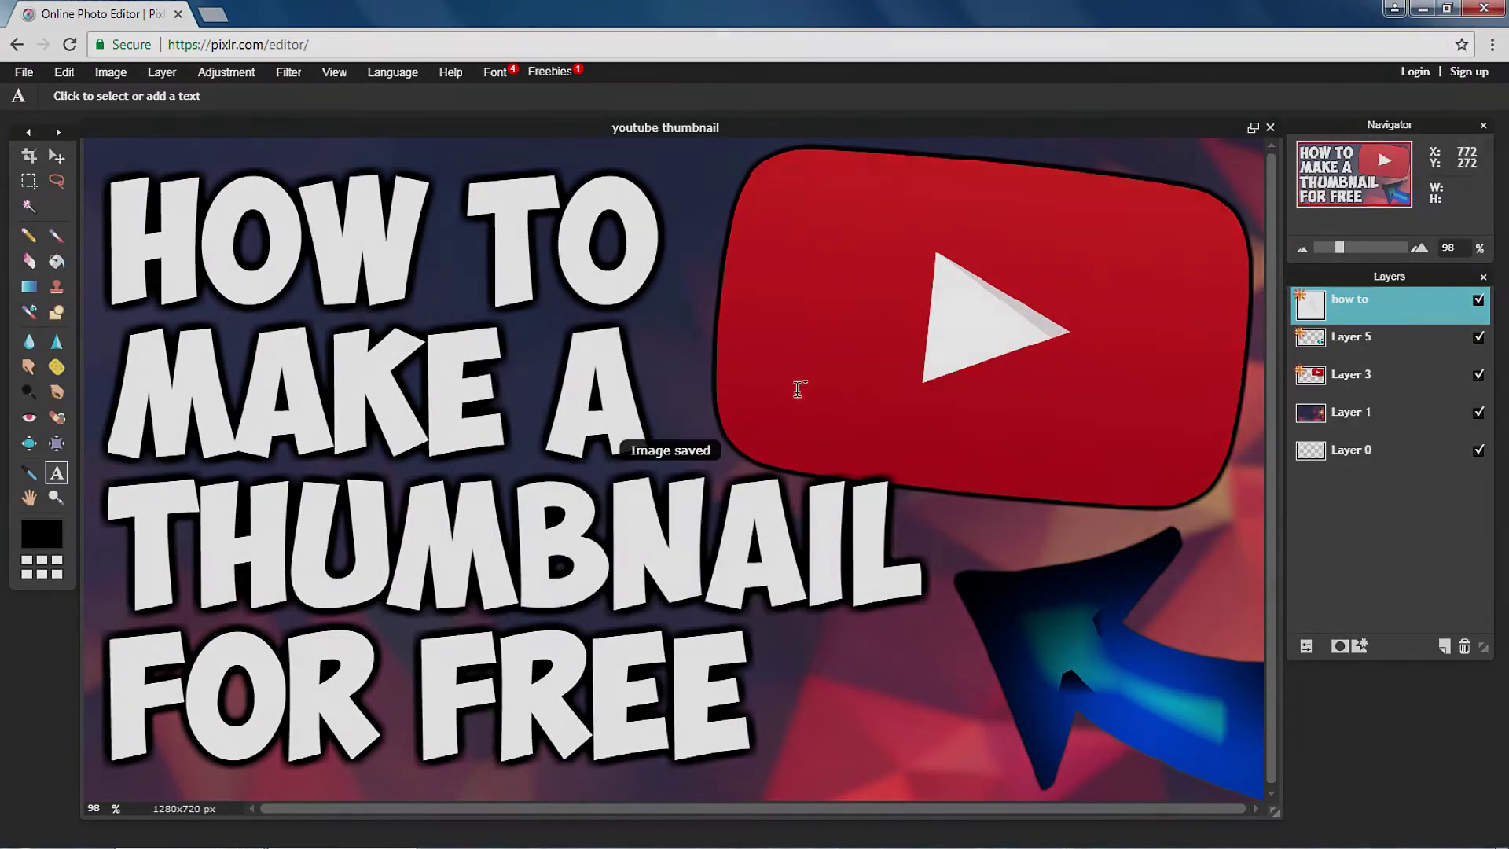